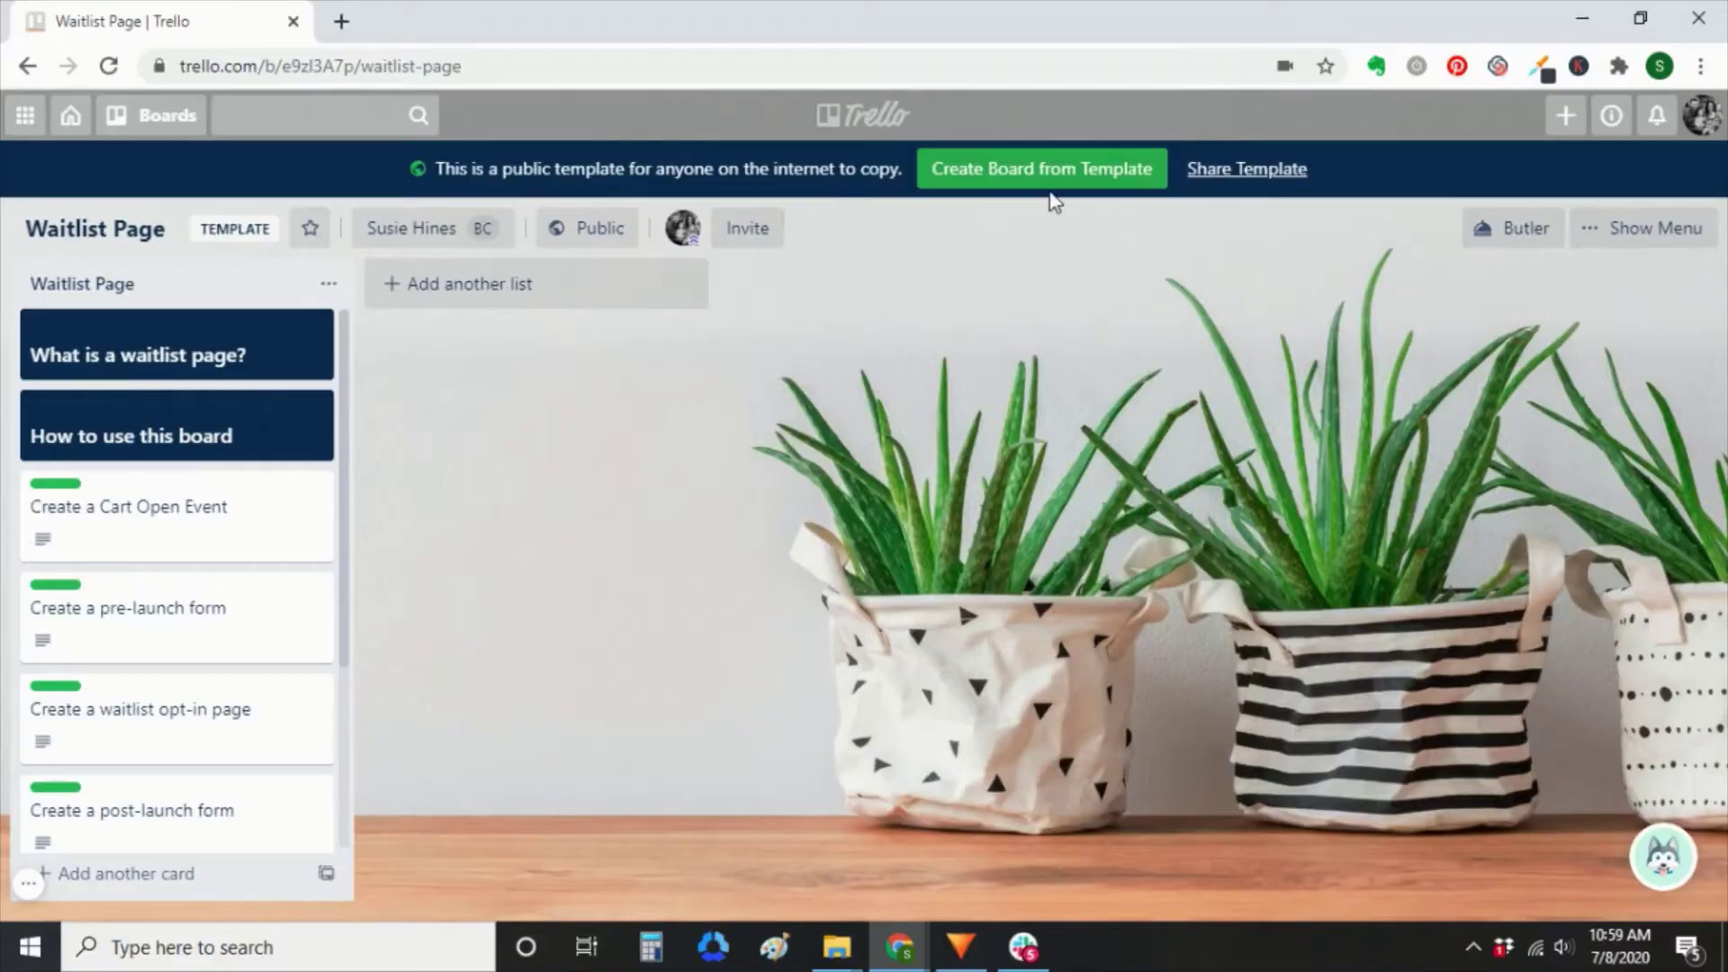
Step: Create a new board from the Waitlist Page template
left_click(1053, 183)
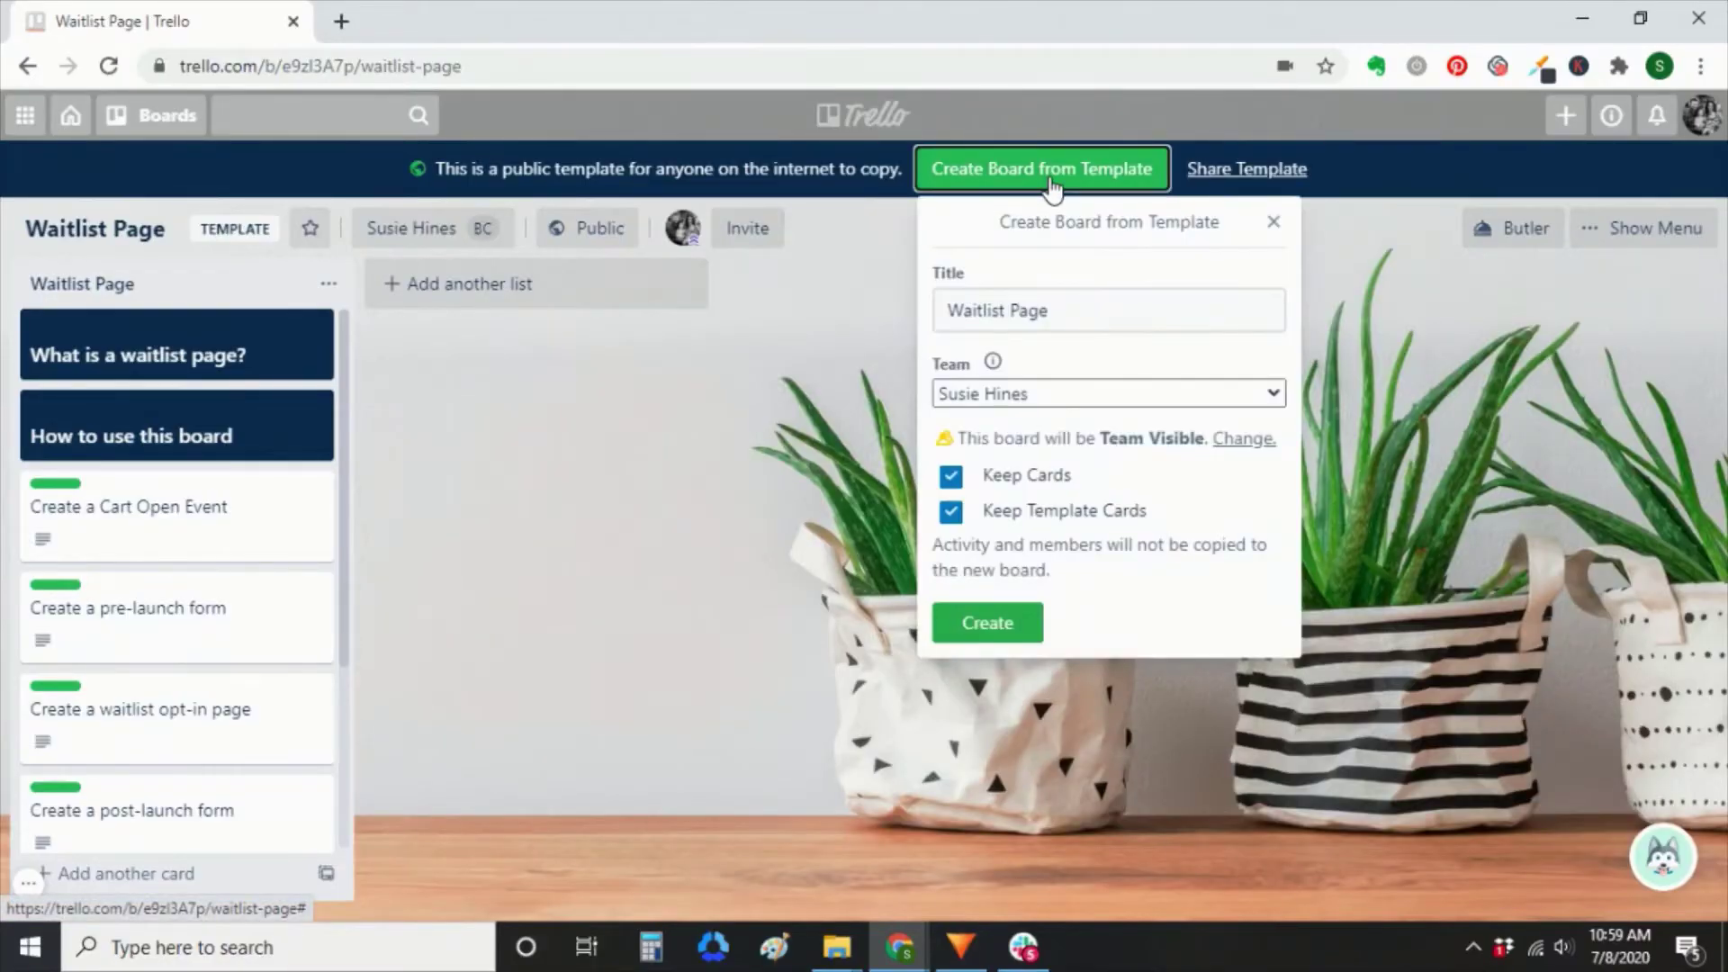
left_click(991, 623)
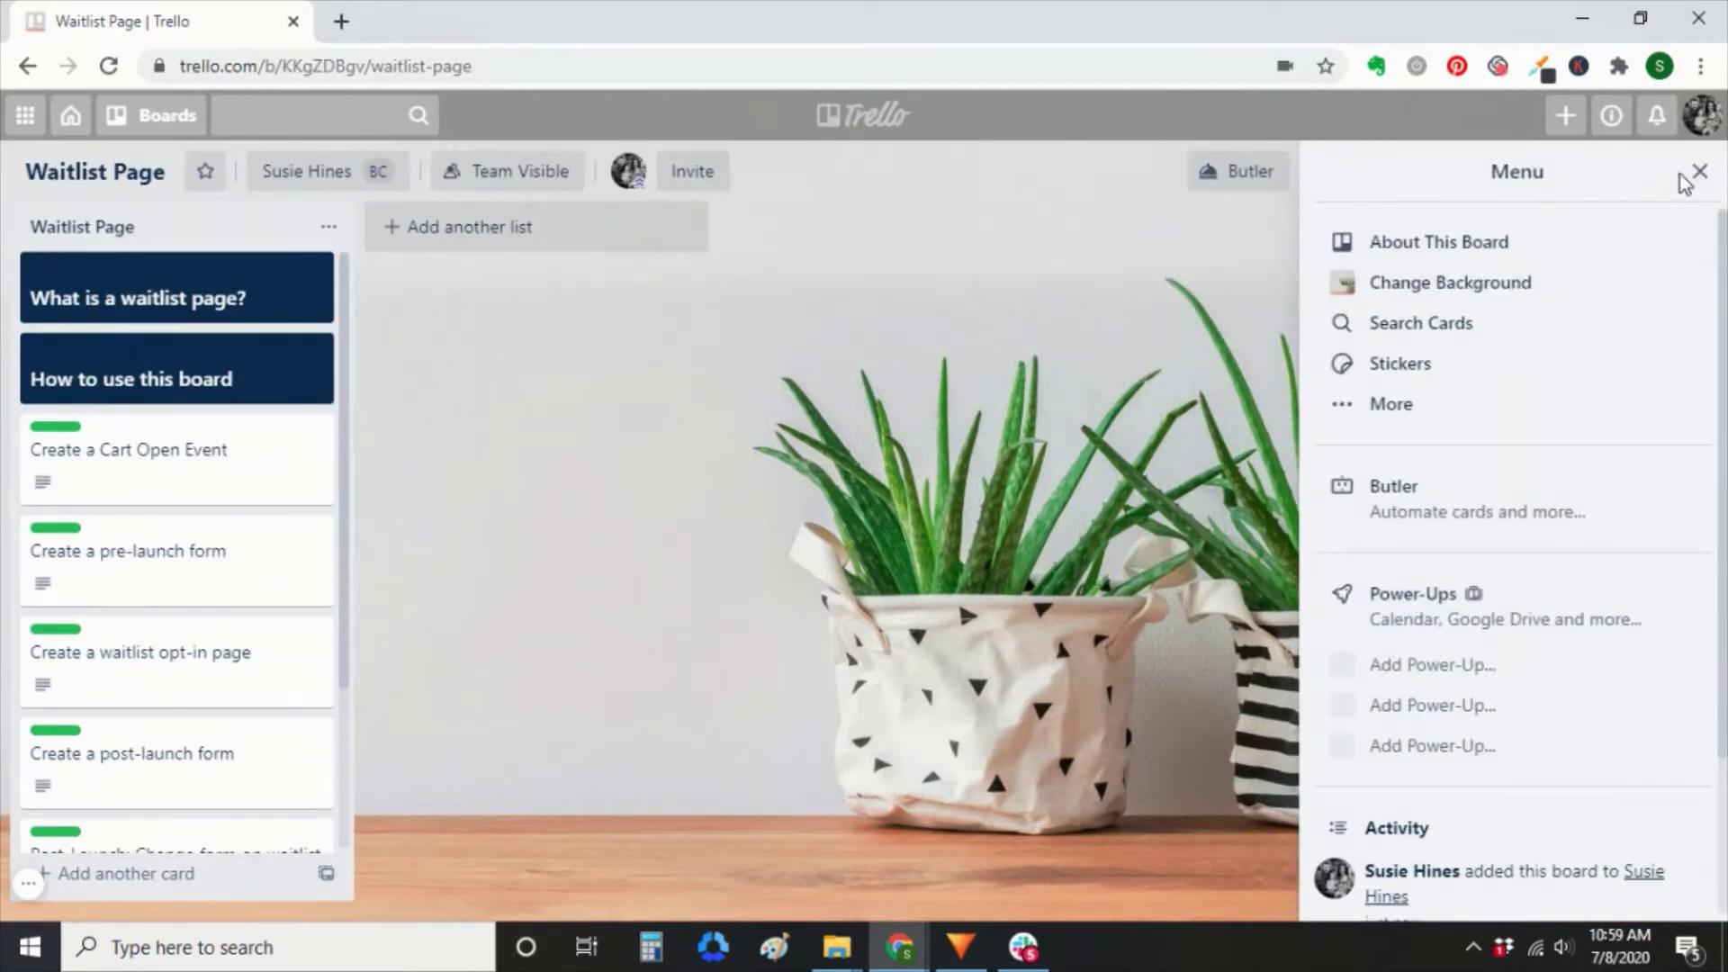
left_click(1698, 172)
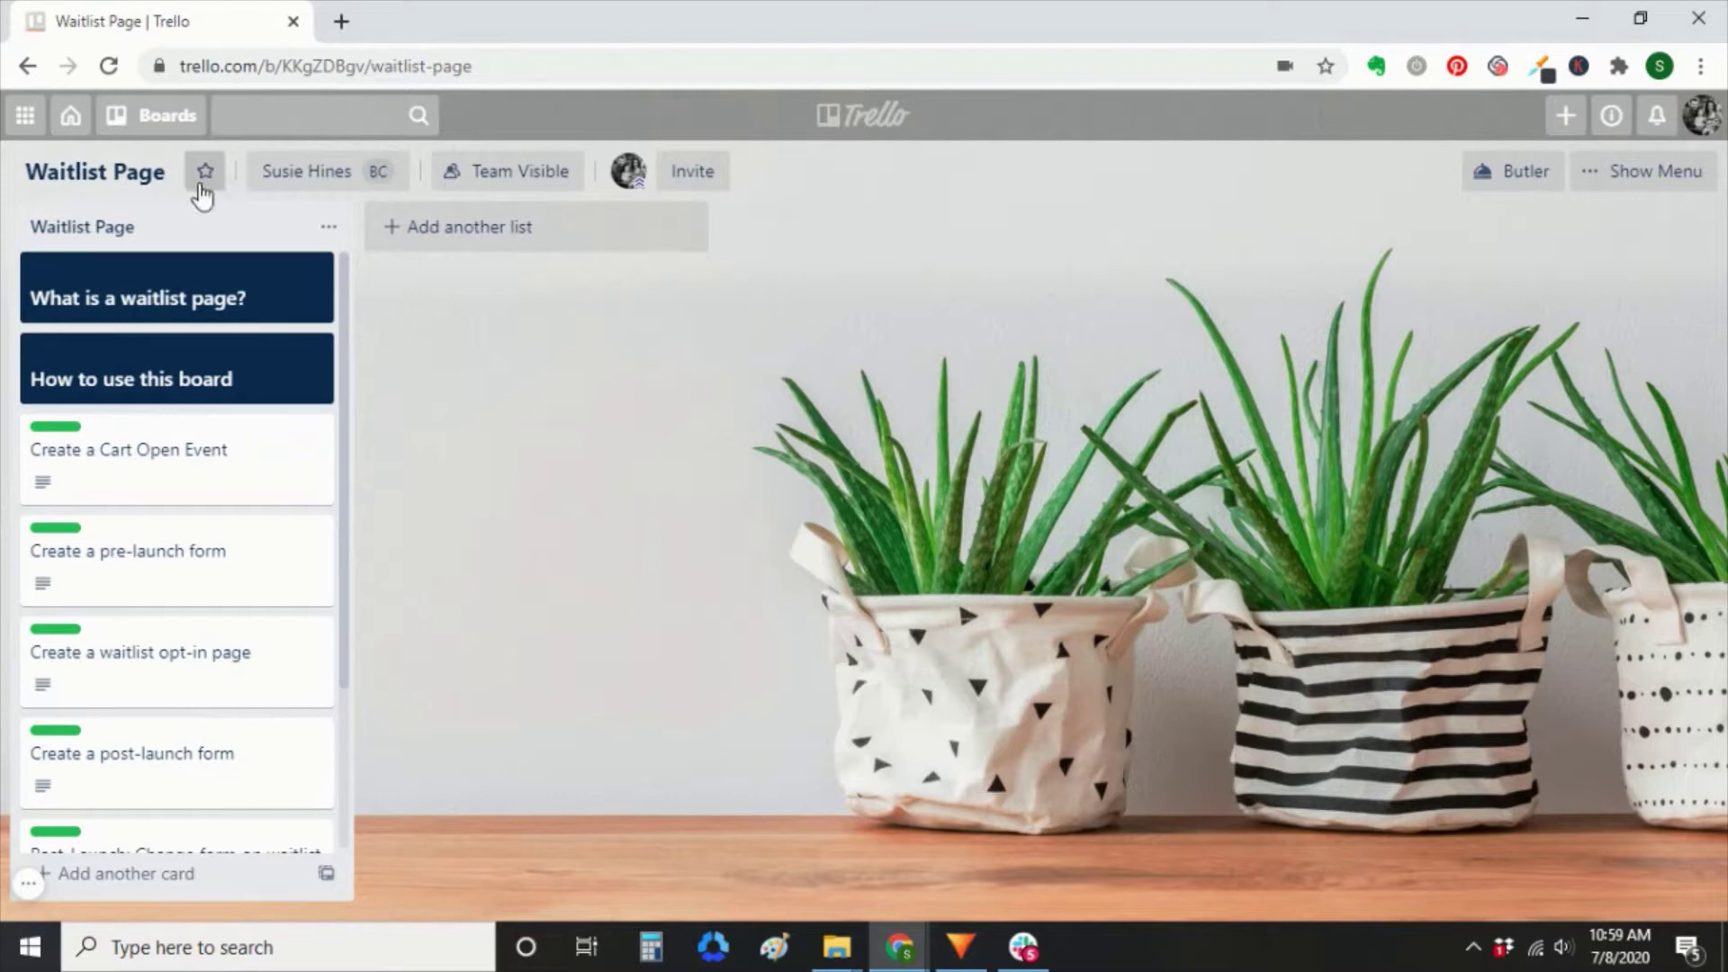
Step: Move the Waitlist Page list onto the Launch board
left_click(329, 234)
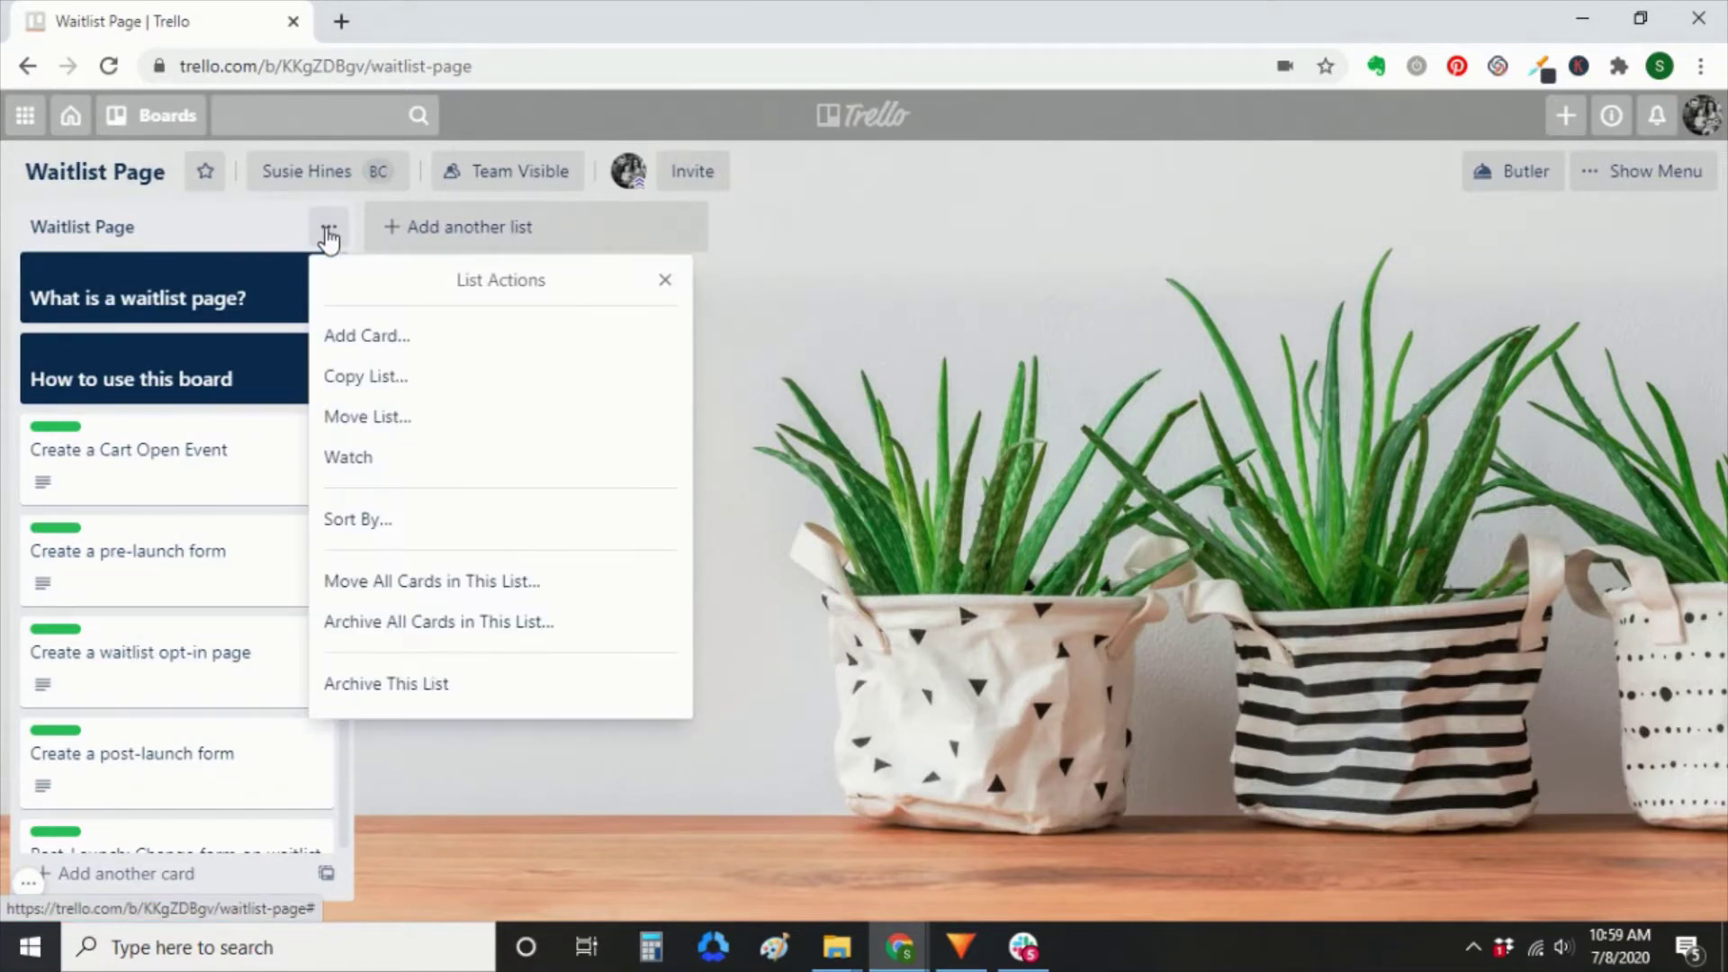
left_click(418, 420)
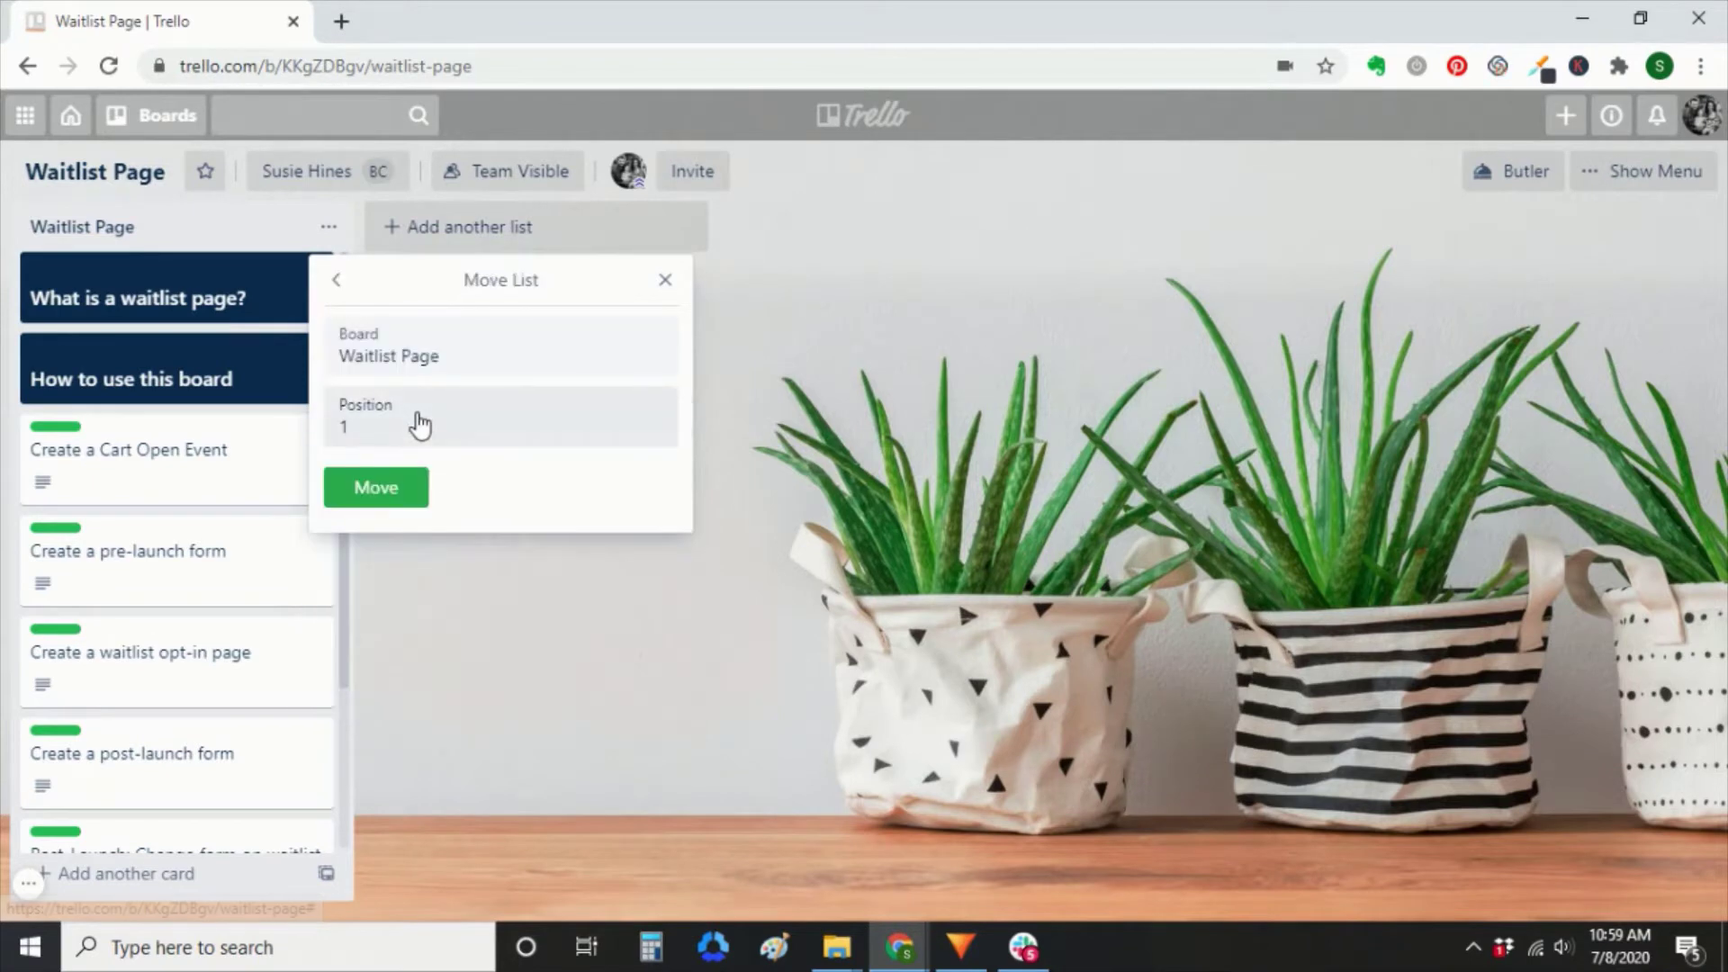
left_click(440, 361)
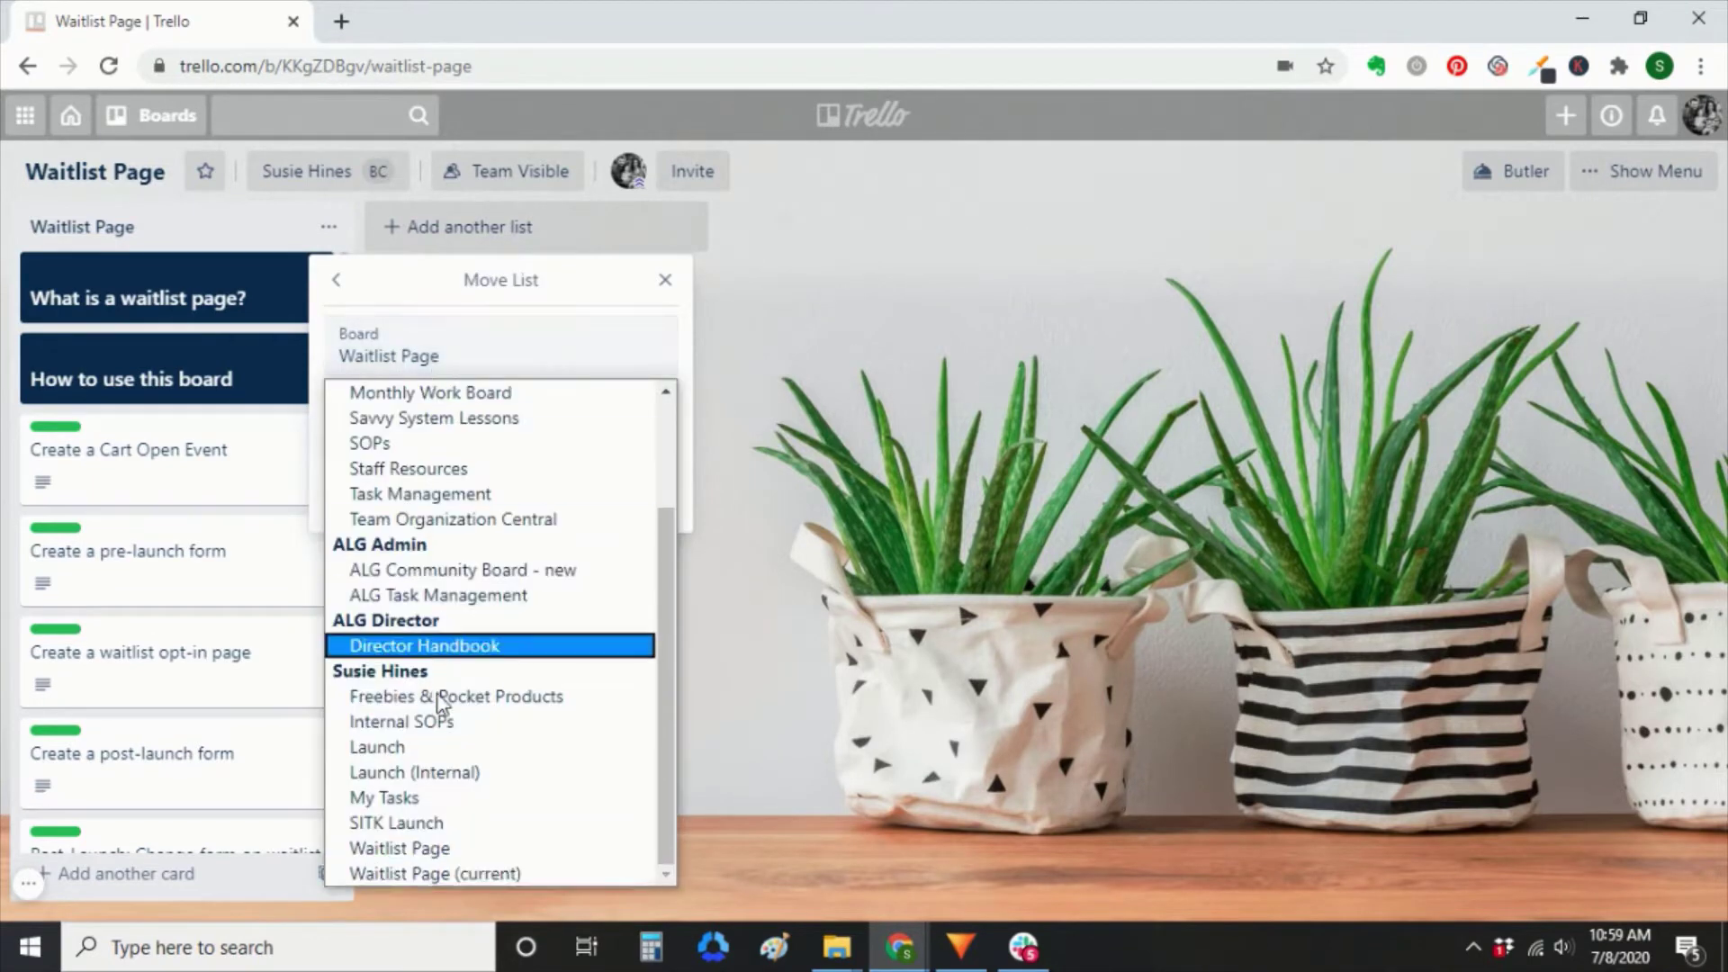
left_click(450, 747)
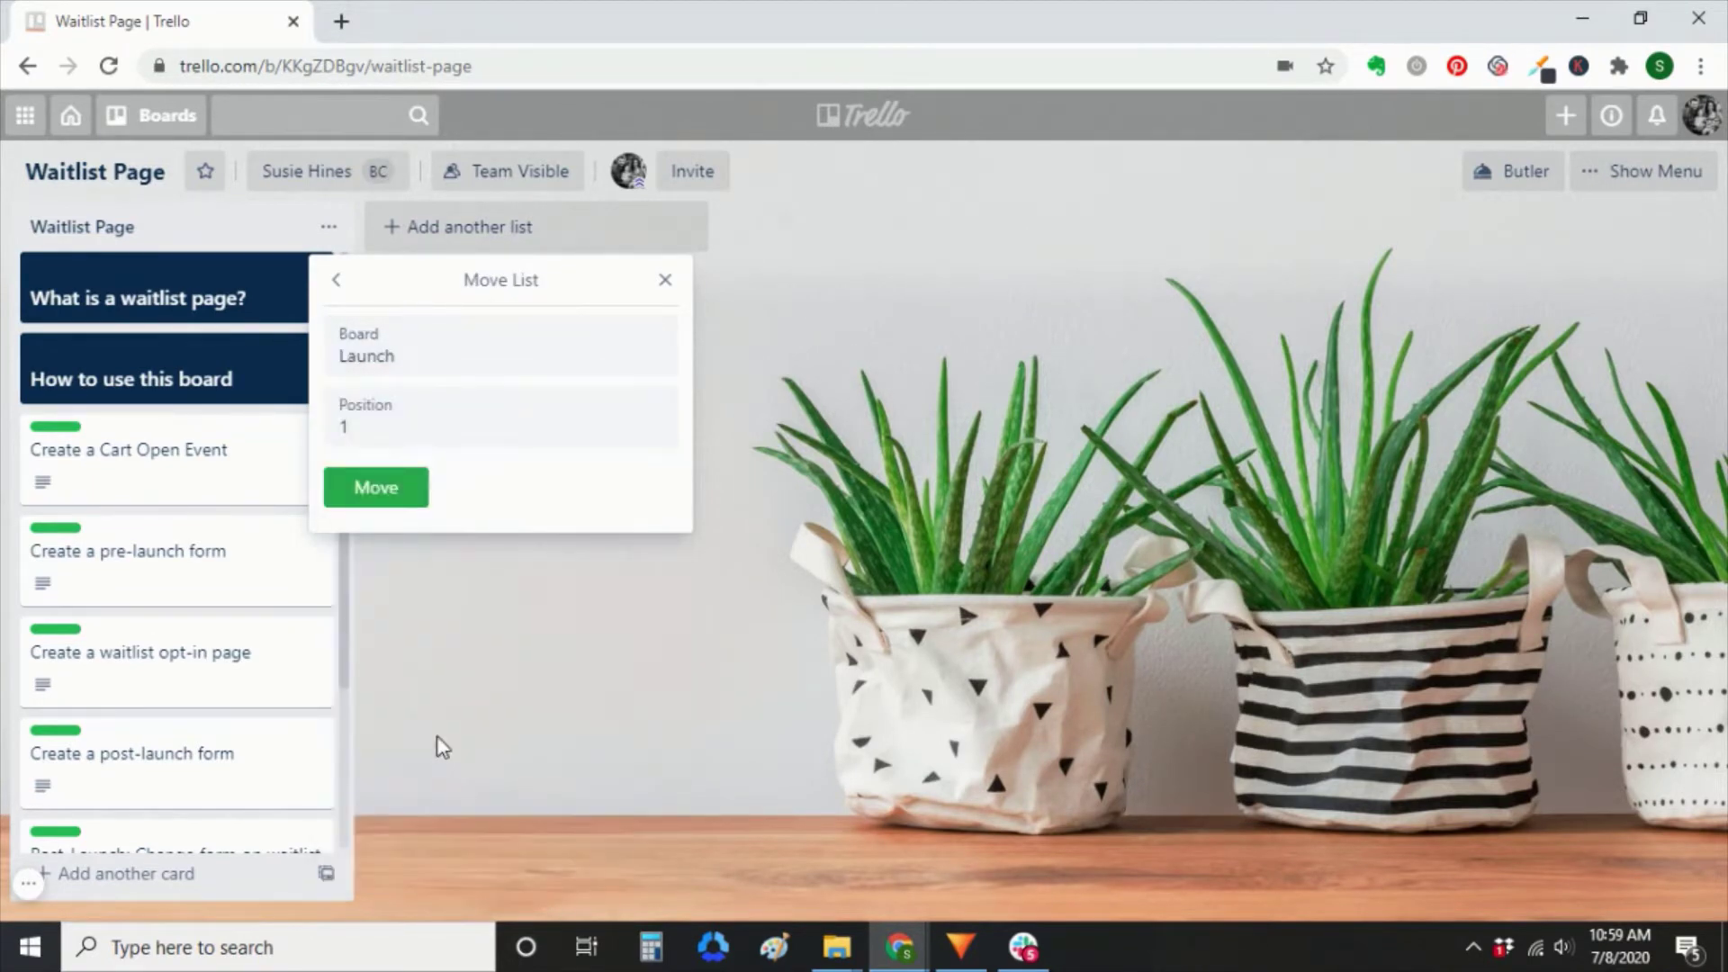
left_click(369, 487)
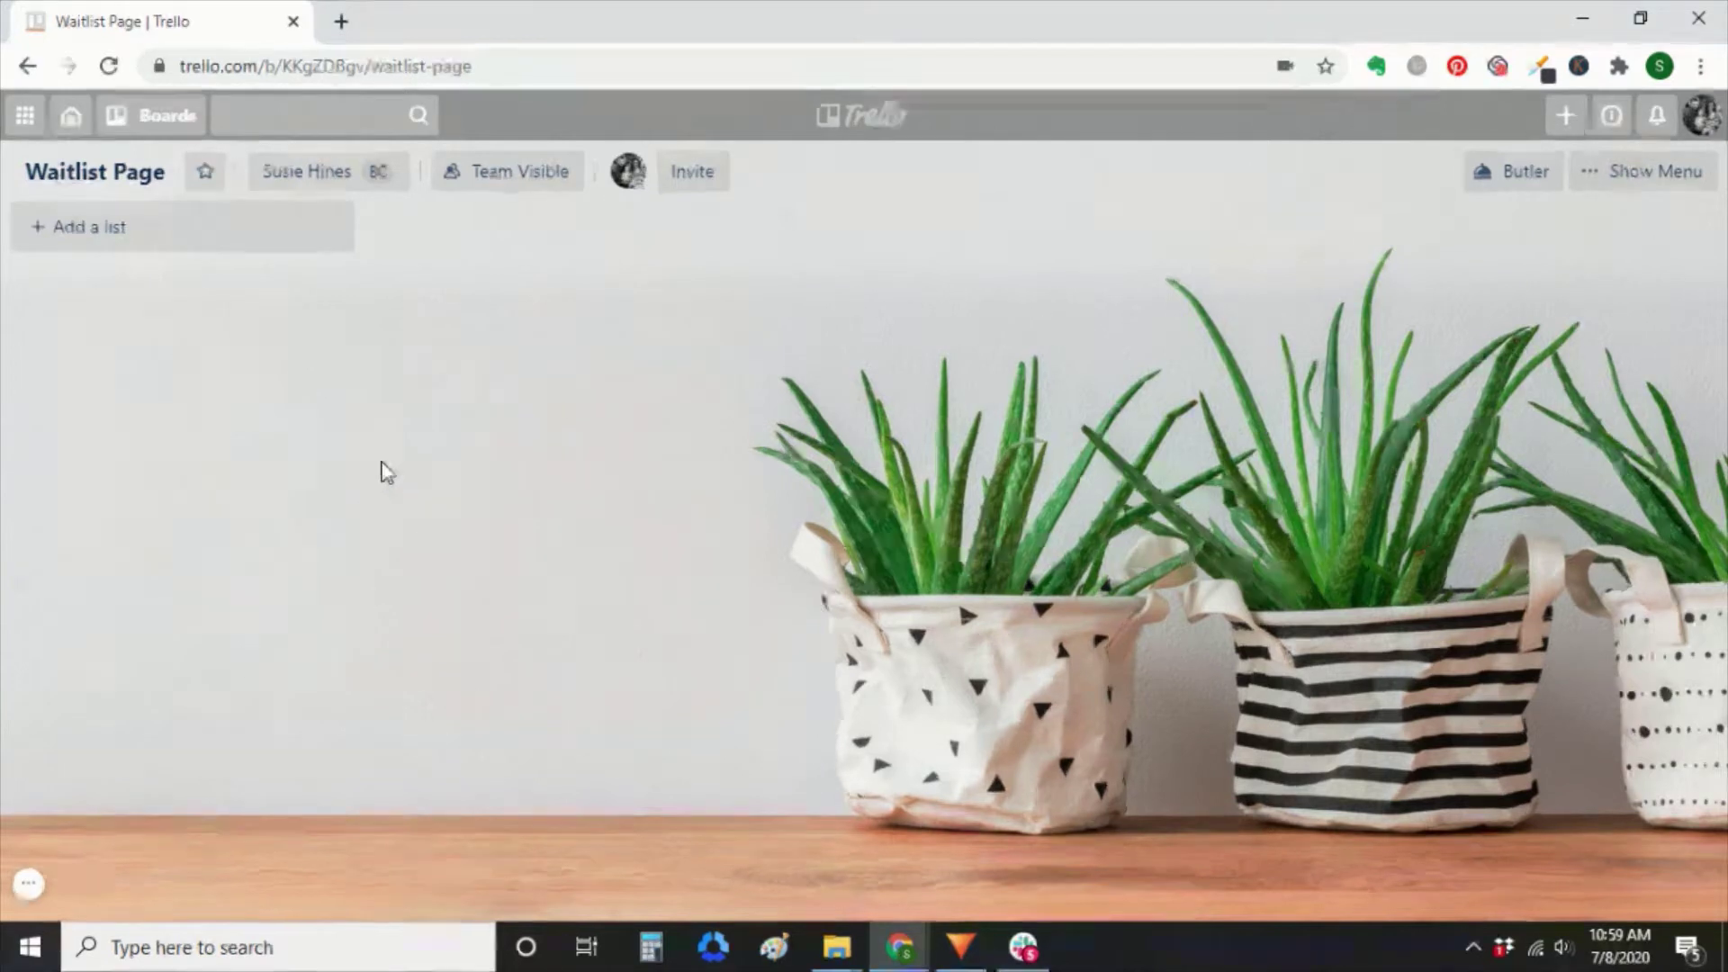
Step: Close the empty Waitlist Page board and open the Launch board from Home
left_click(1661, 180)
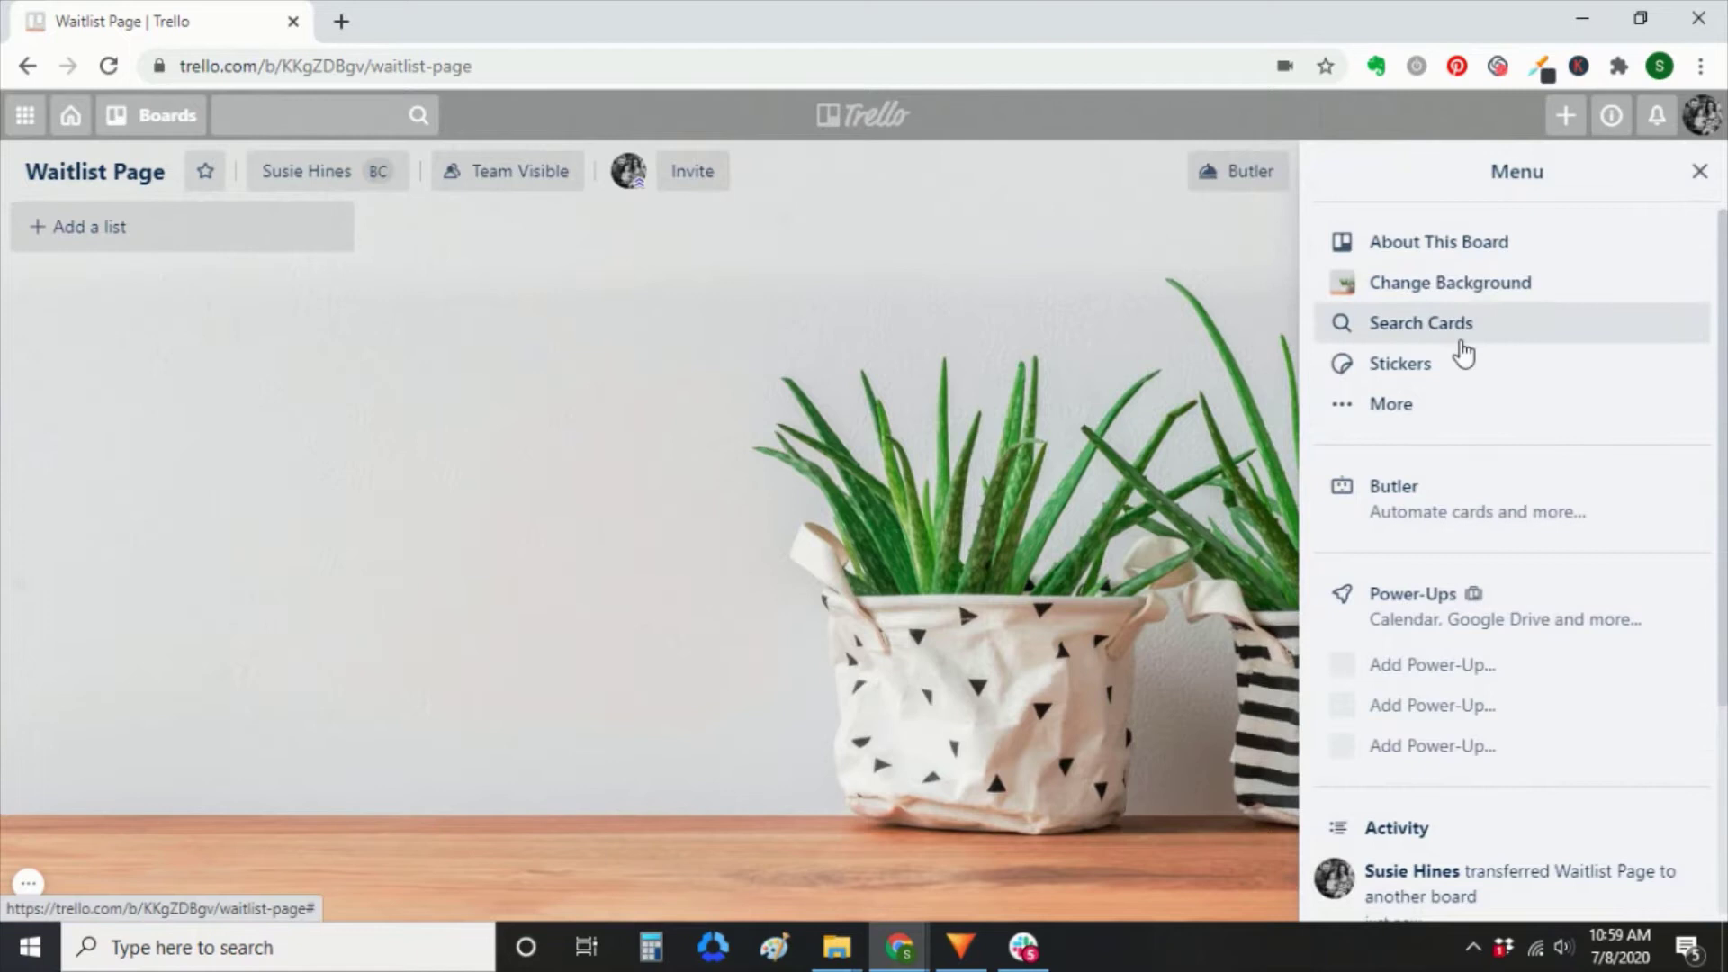
left_click(1438, 407)
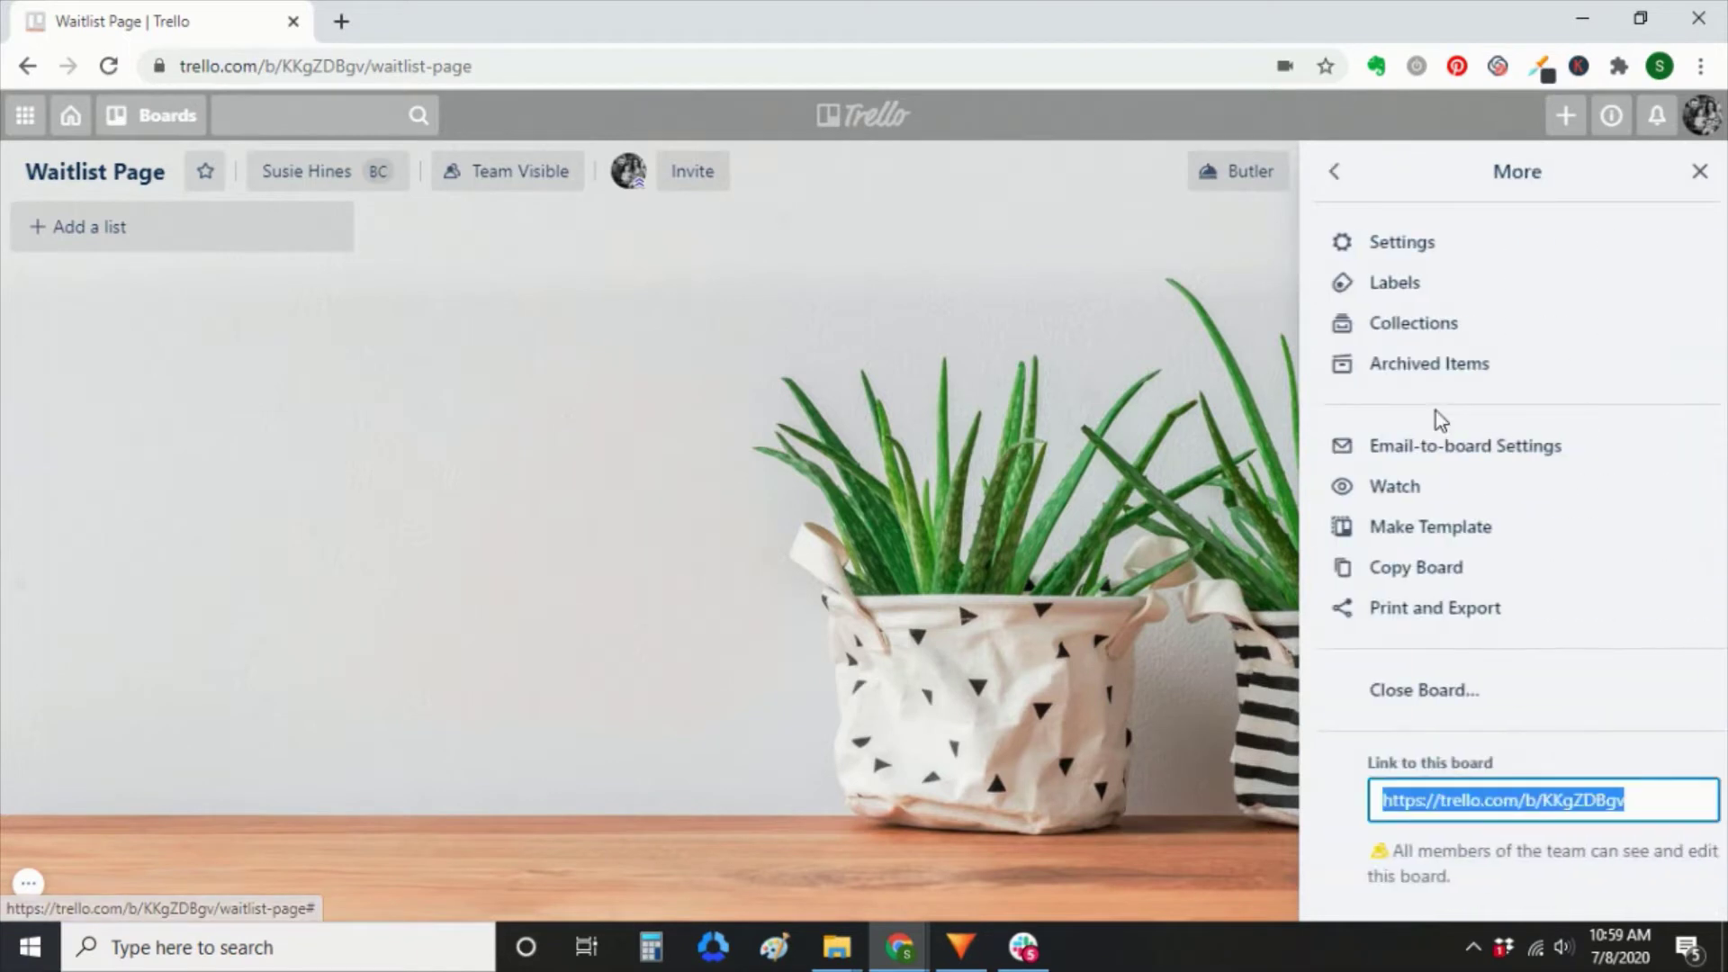
left_click(1426, 693)
left_click(1491, 630)
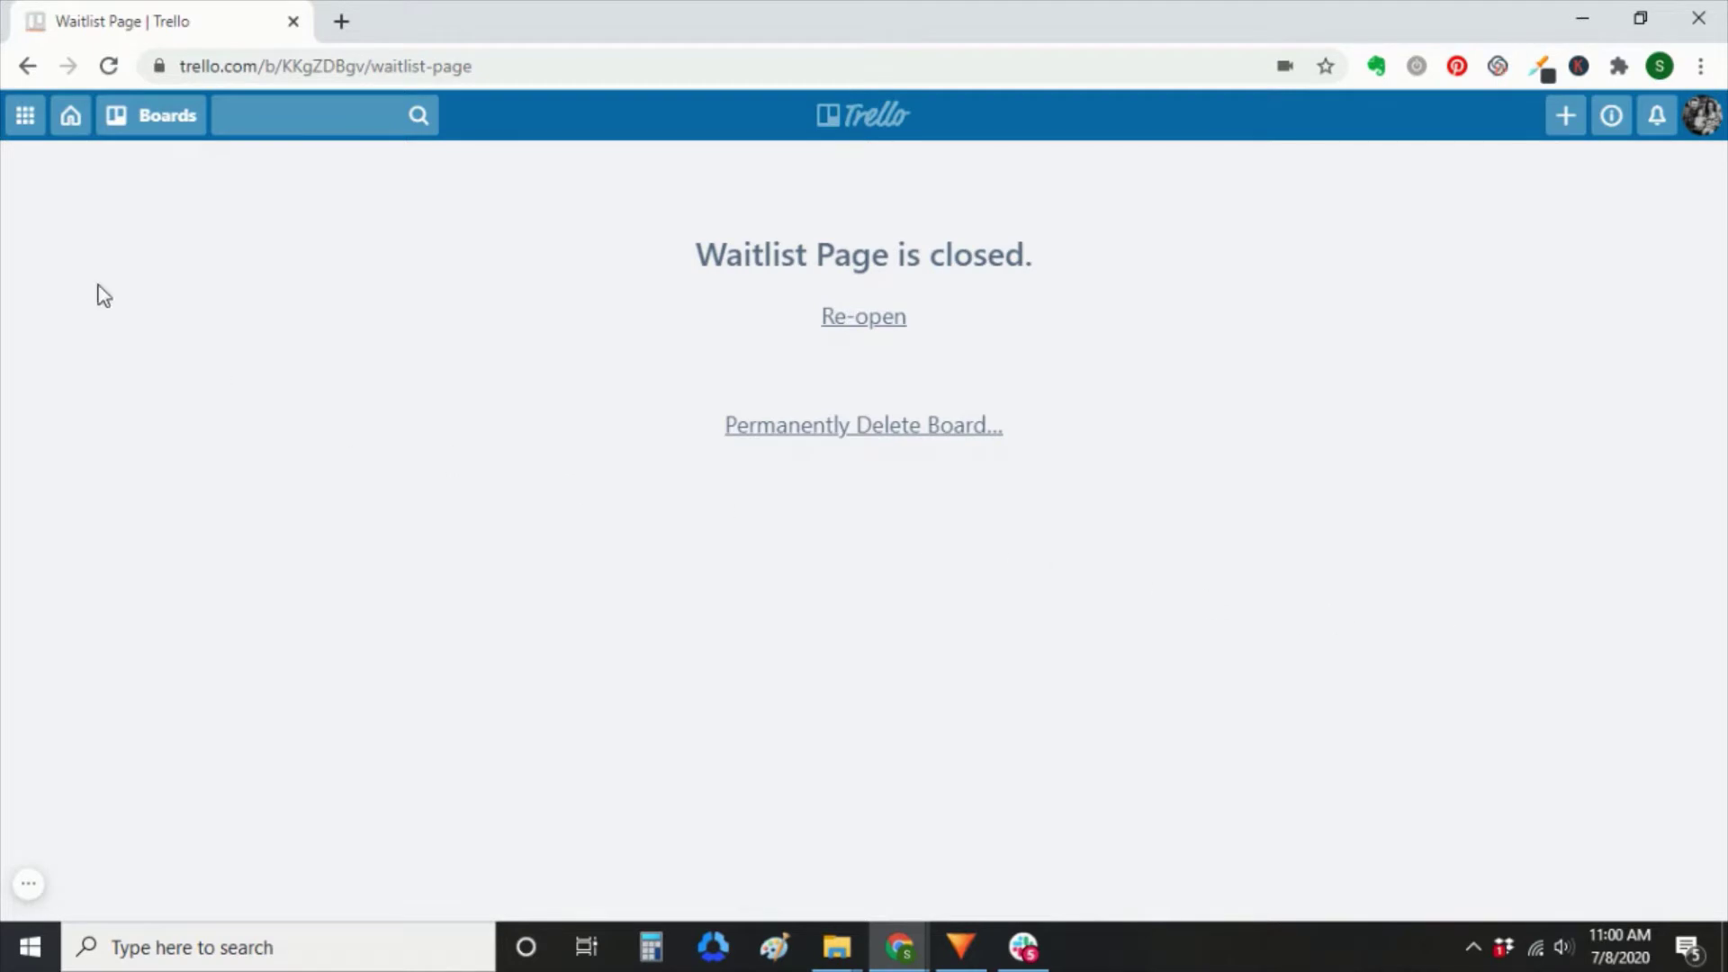
left_click(73, 123)
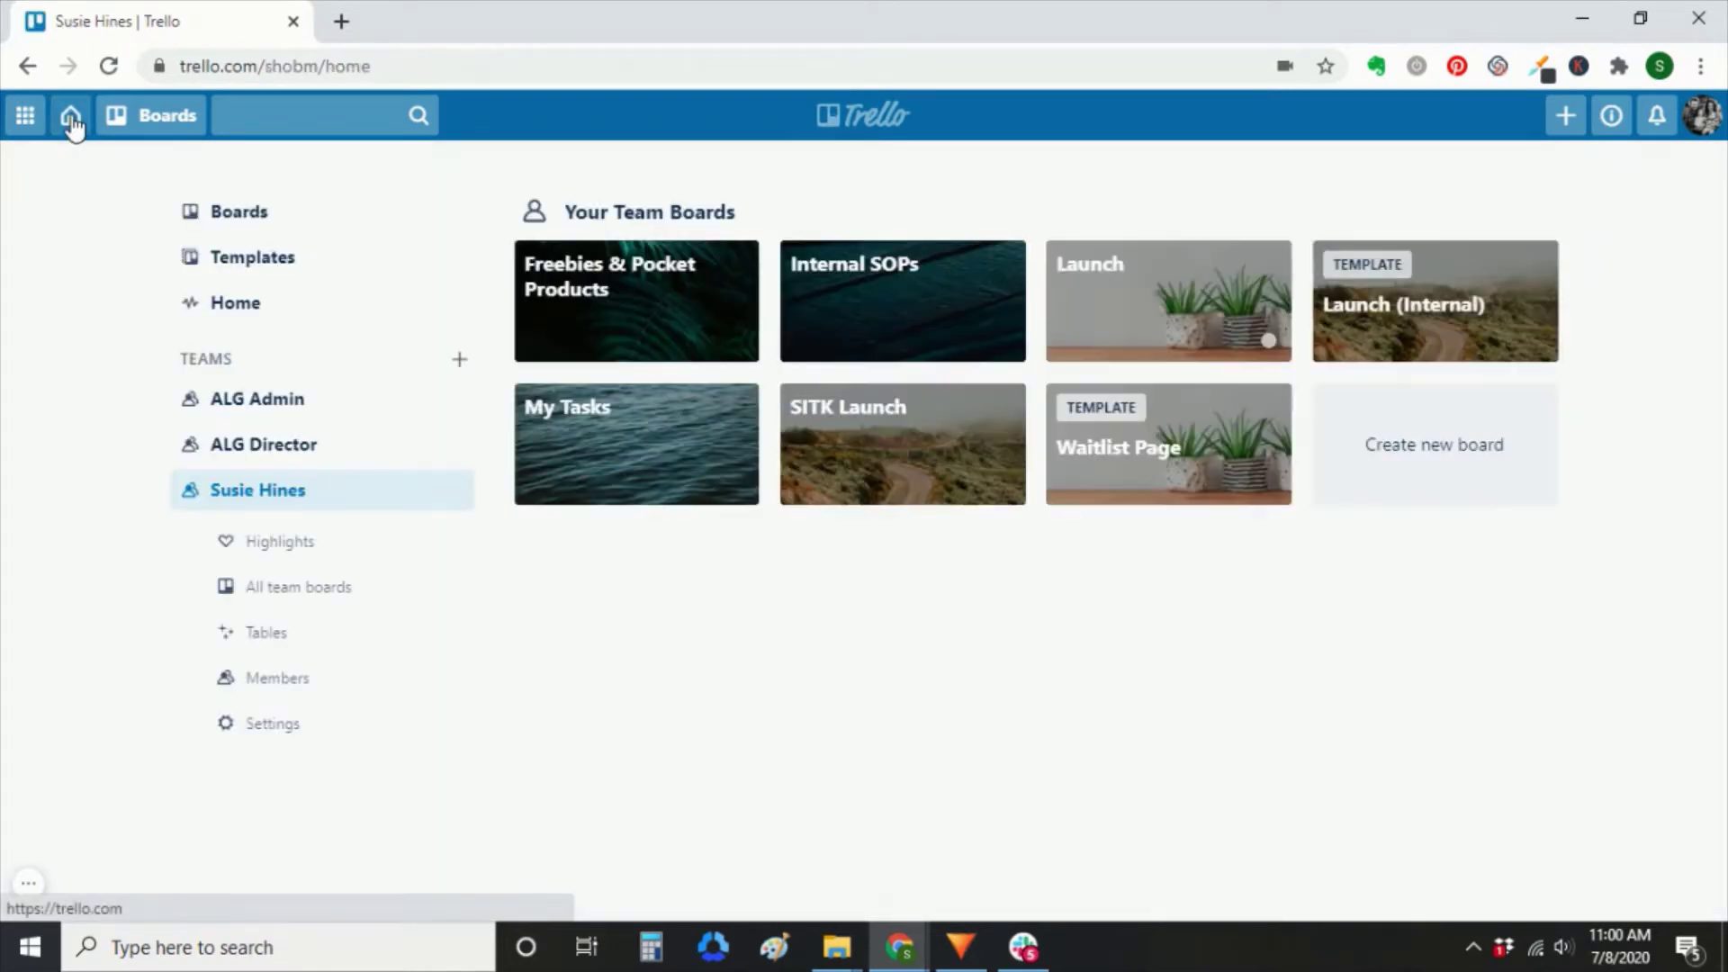
left_click(1217, 307)
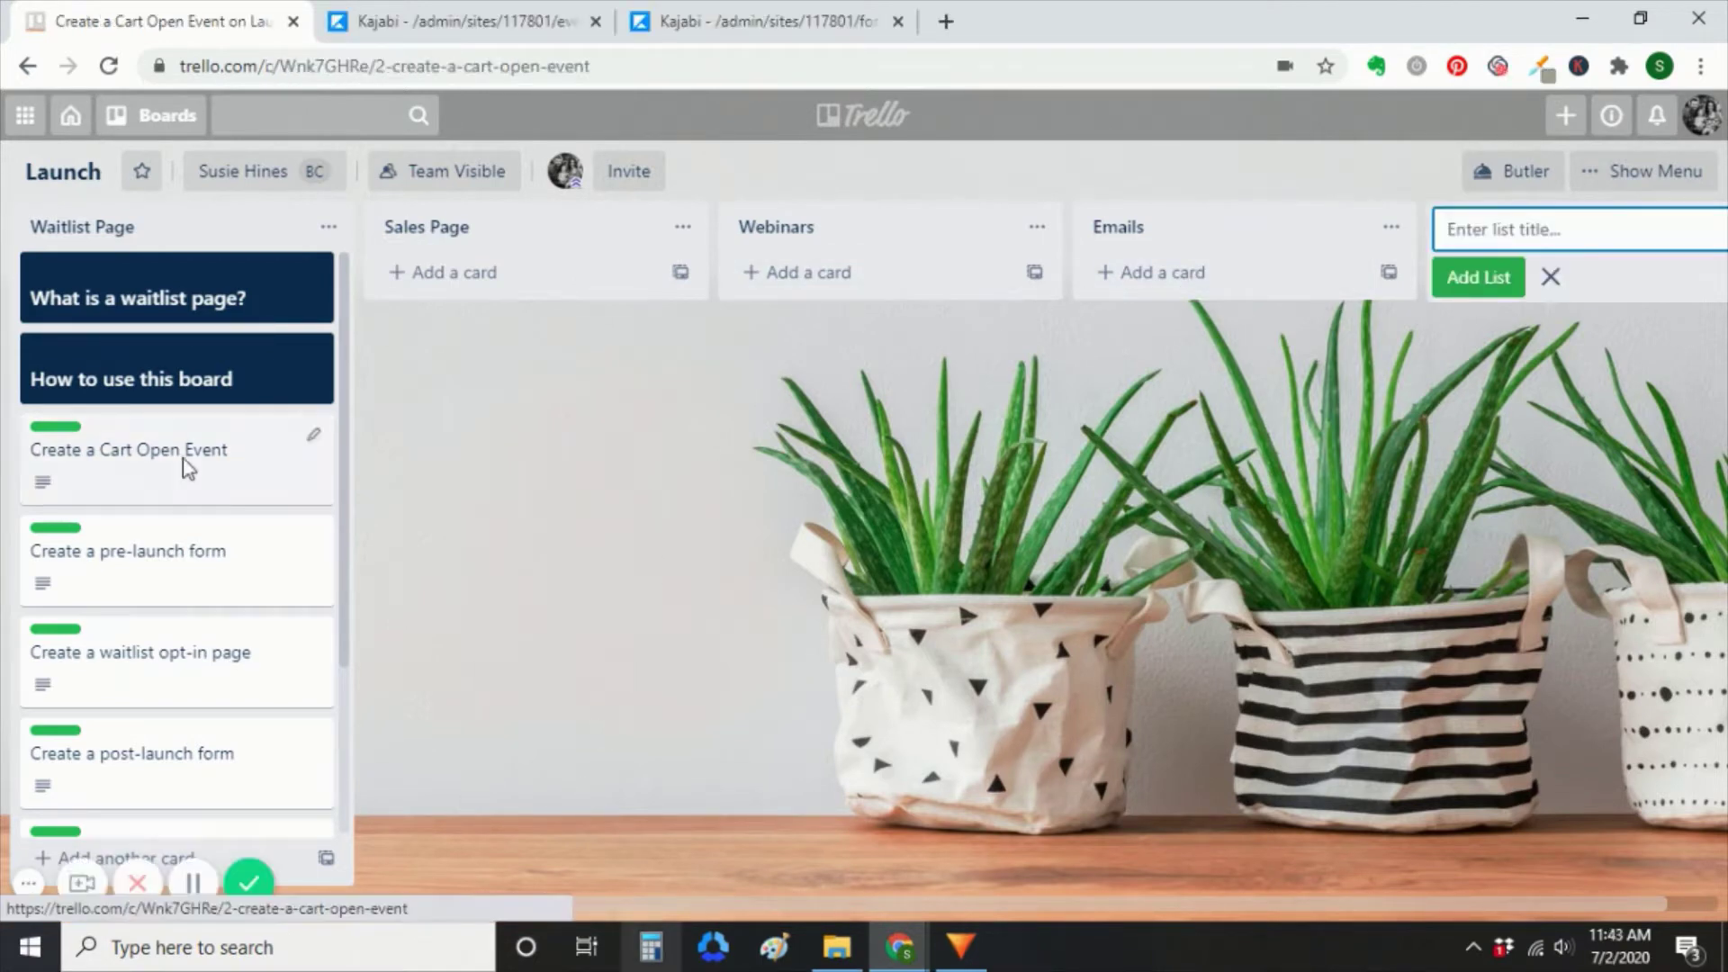
Step: Give the Create a Cart Open Event card a Jul 10 due date
left_click(186, 466)
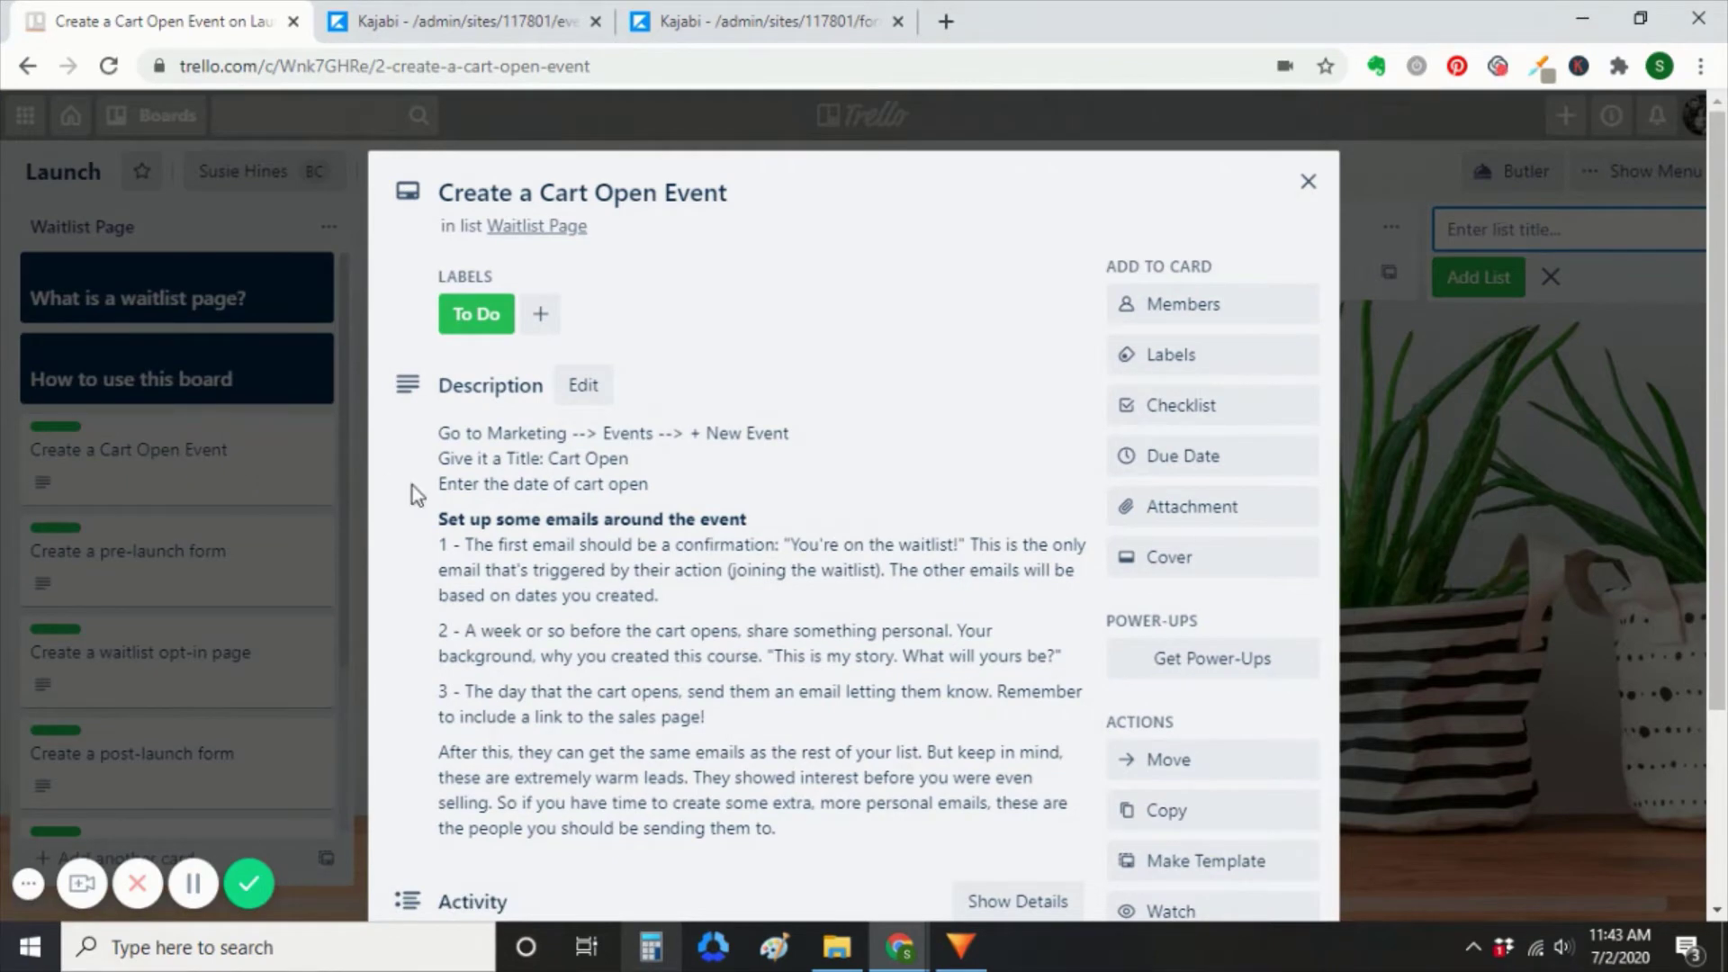
left_click(1163, 467)
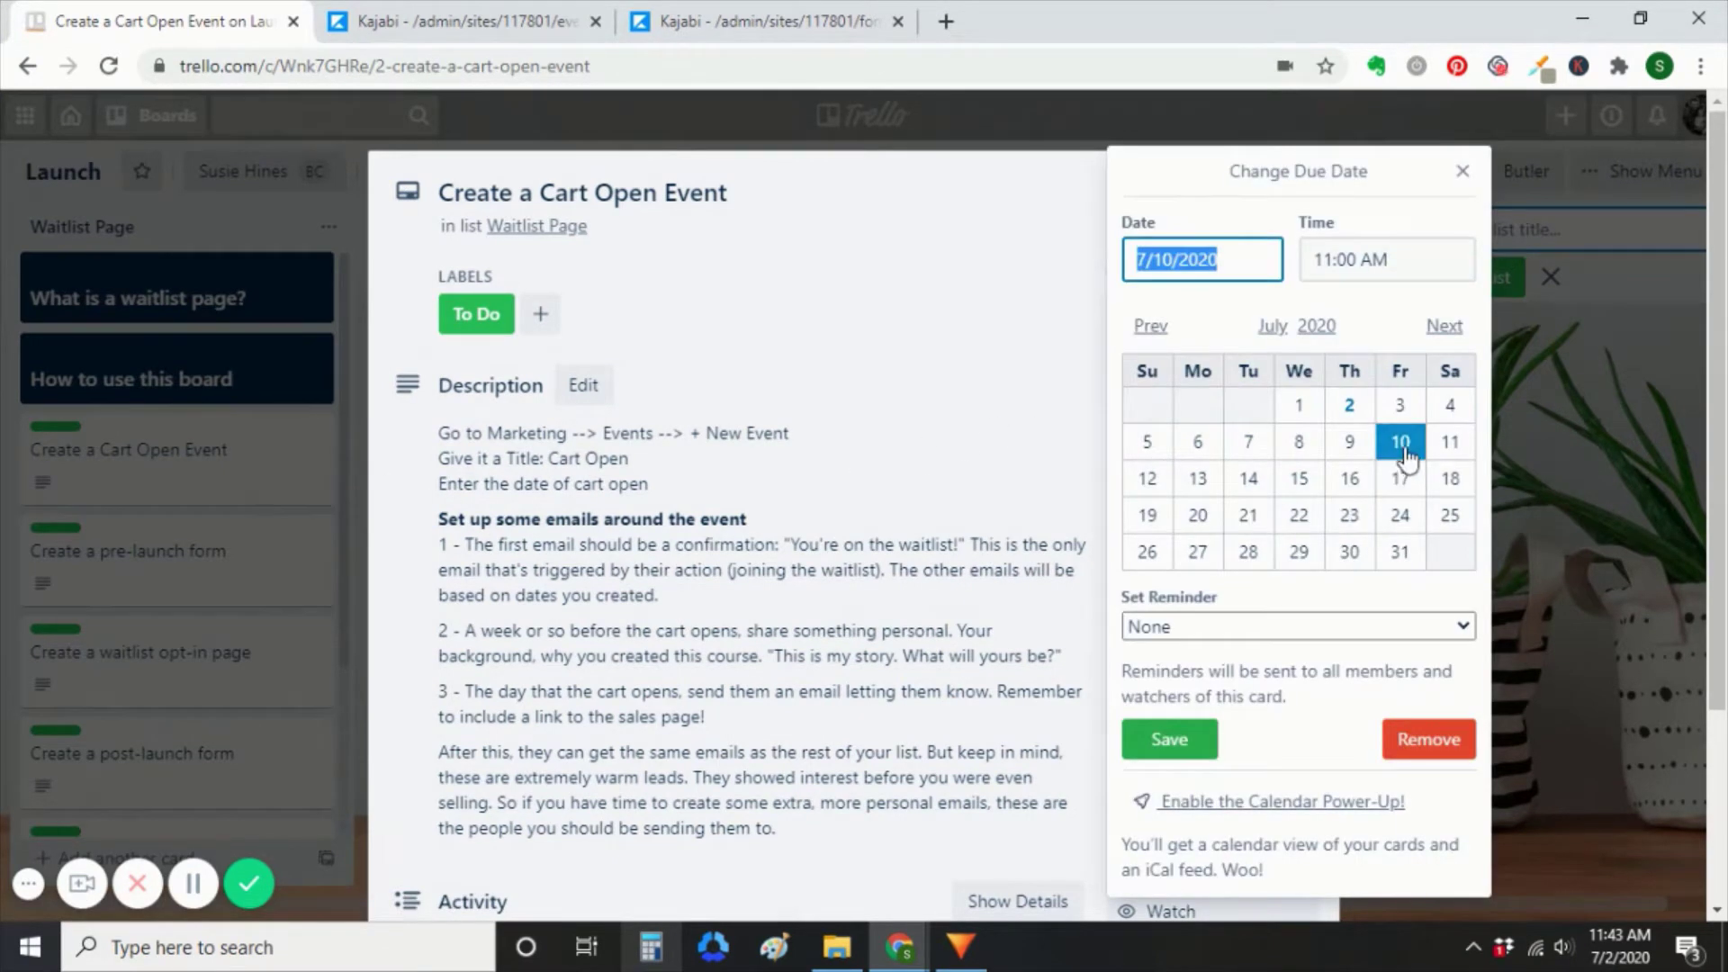
left_click(1168, 747)
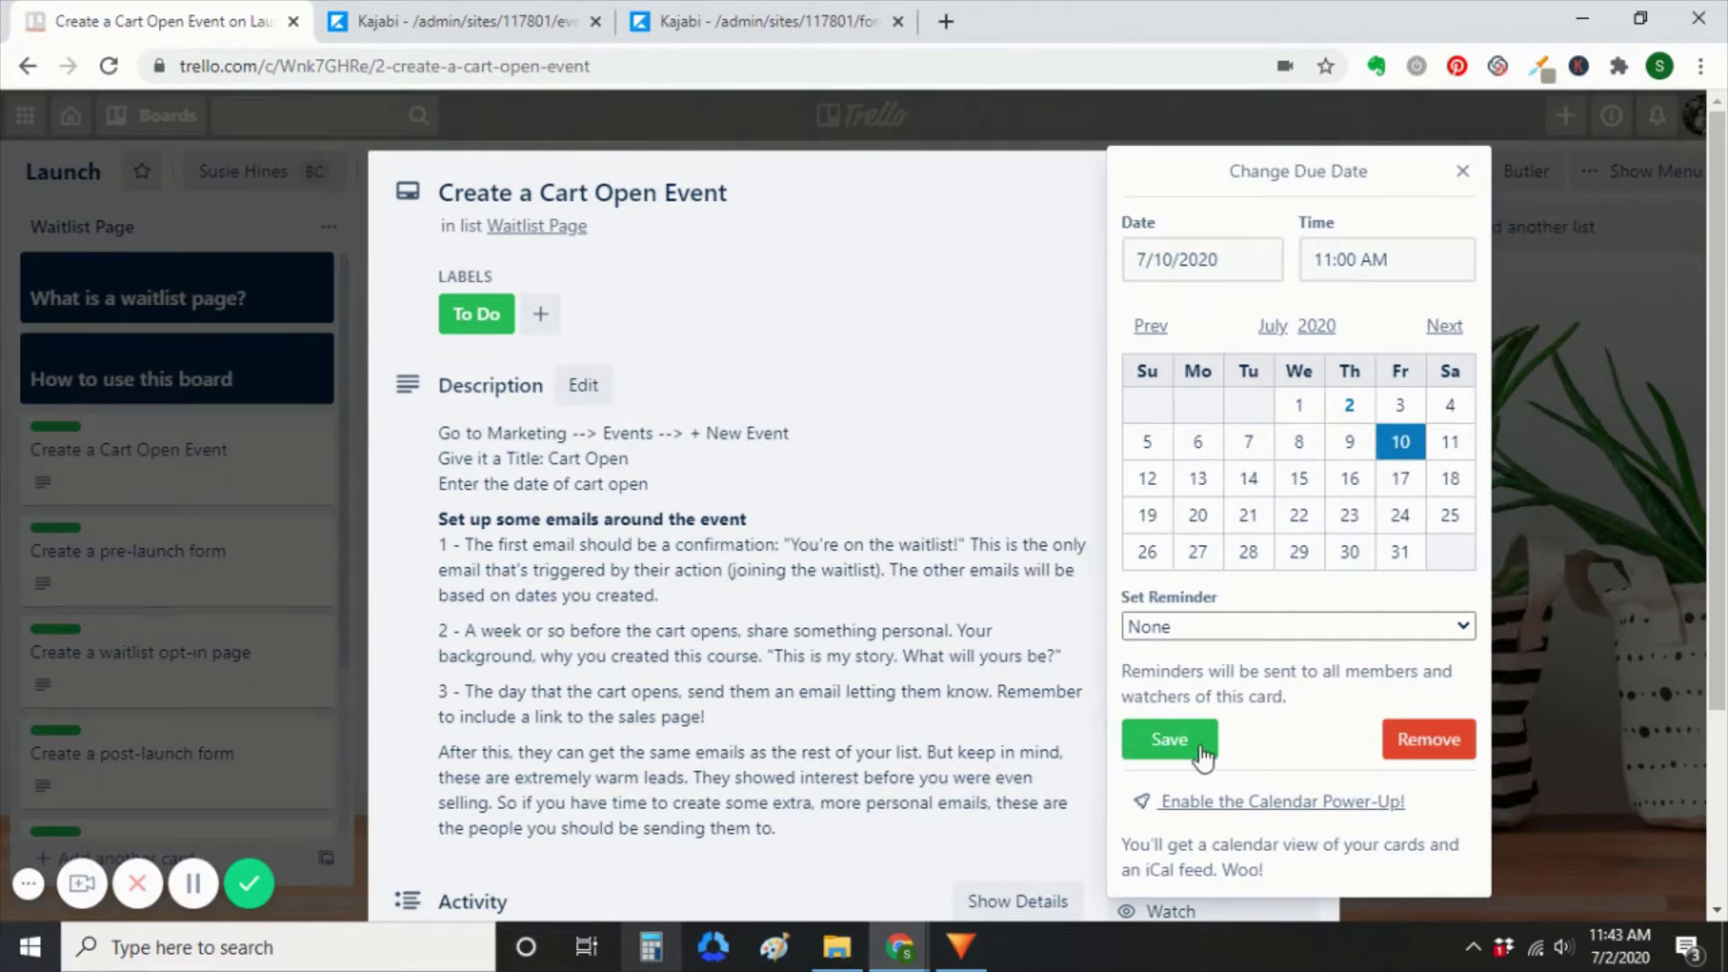
left_click(1202, 759)
left_click(1315, 184)
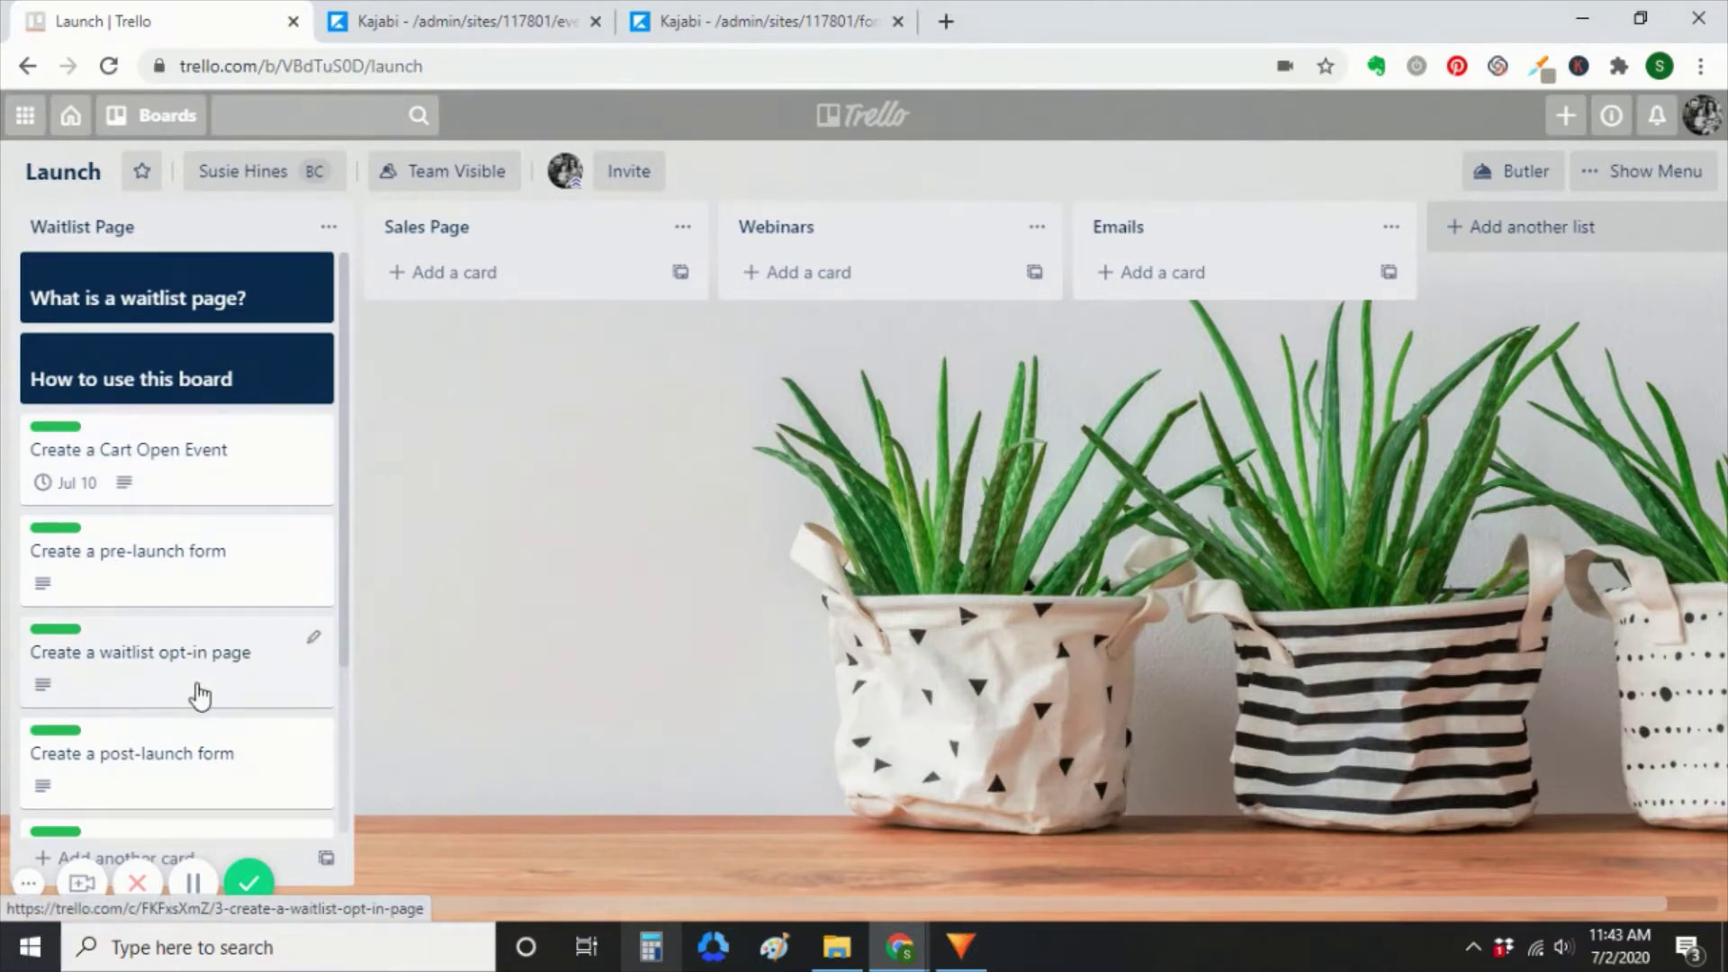
Step: Give the post-launch form-change card an Aug 14 due date
scroll(200, 696, "down", 3)
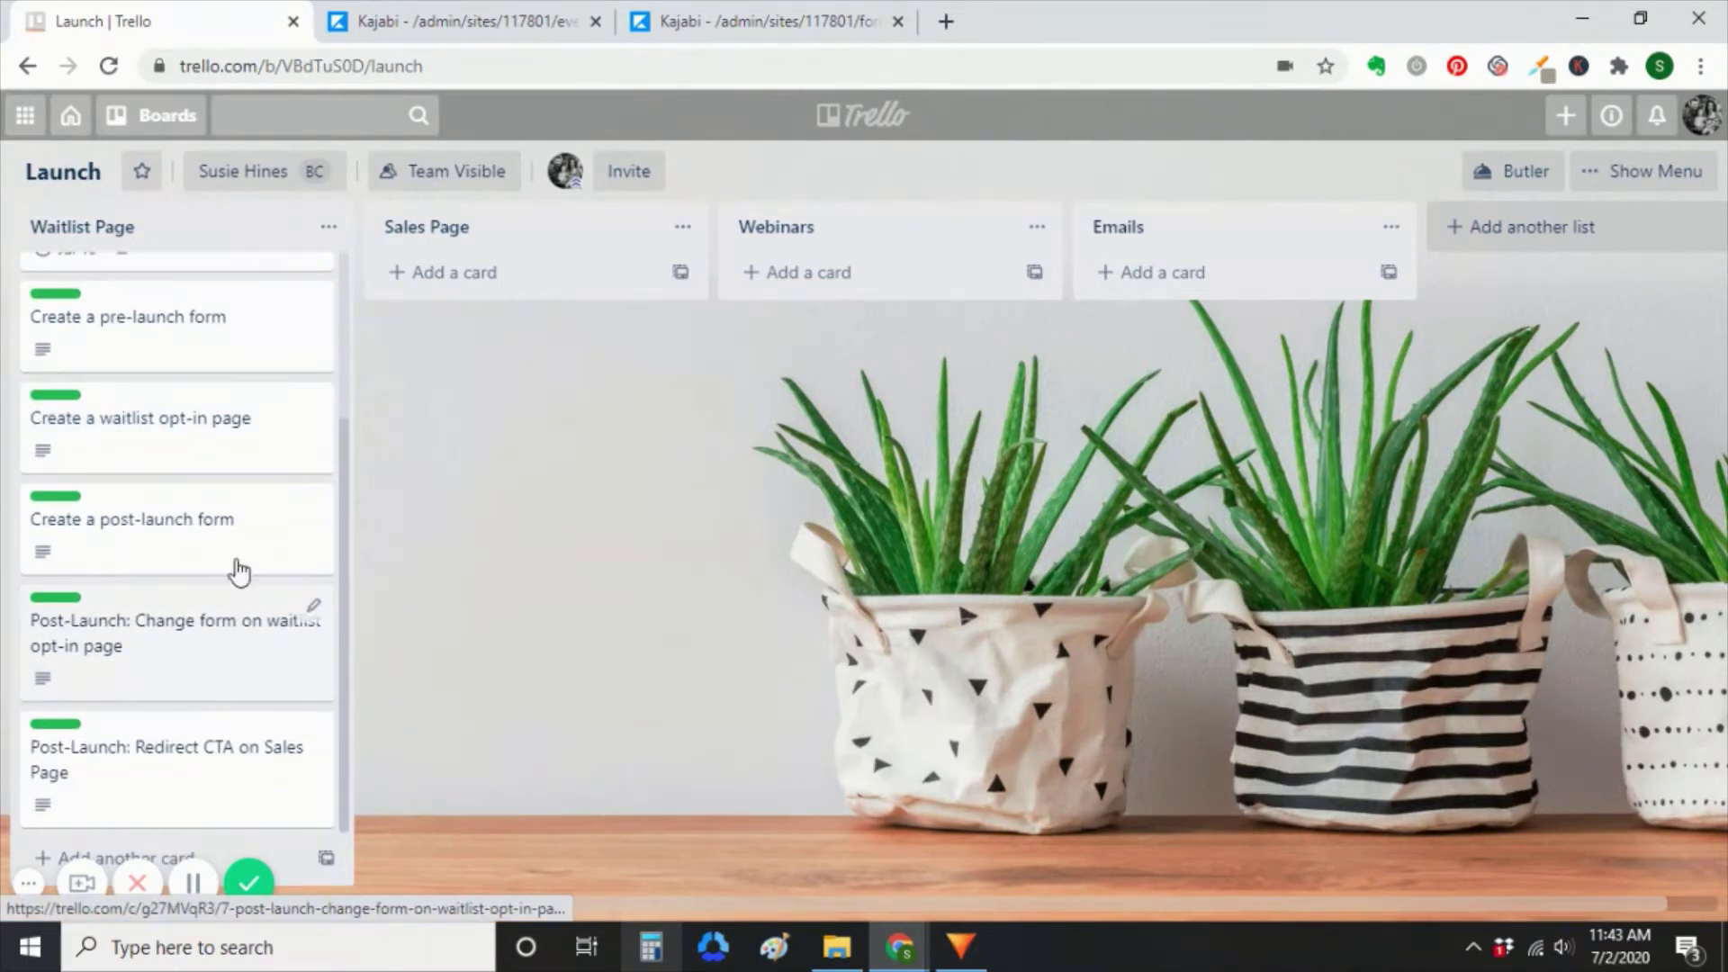
left_click(180, 665)
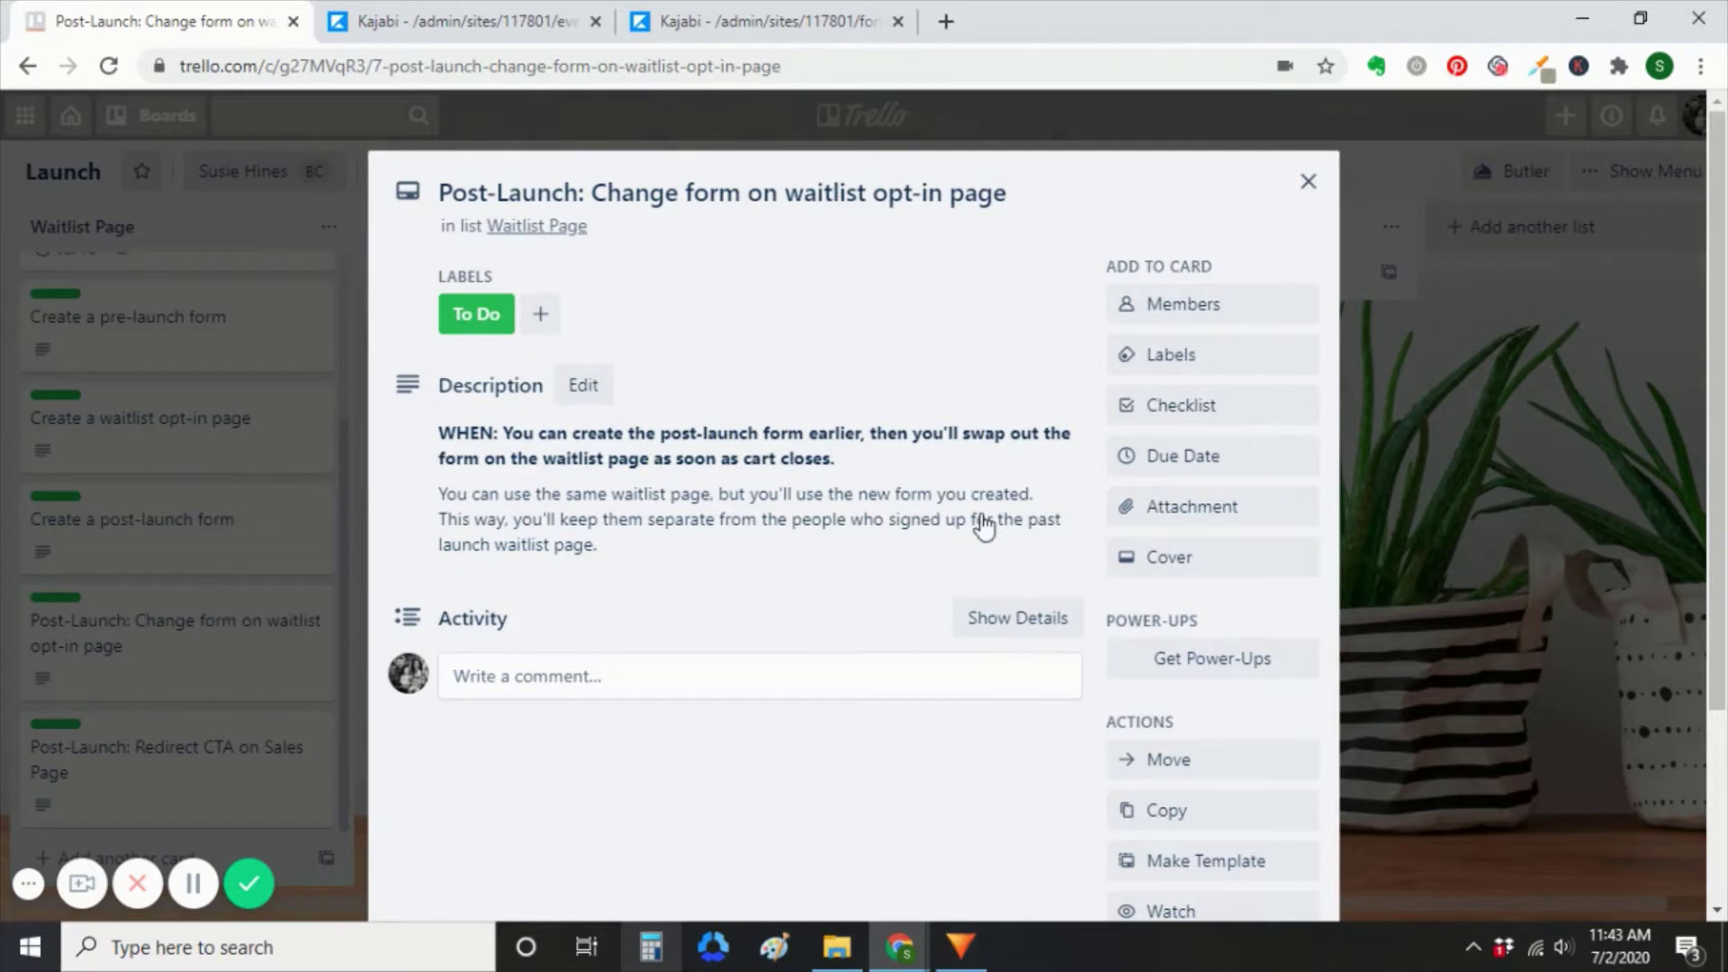
left_click(1194, 464)
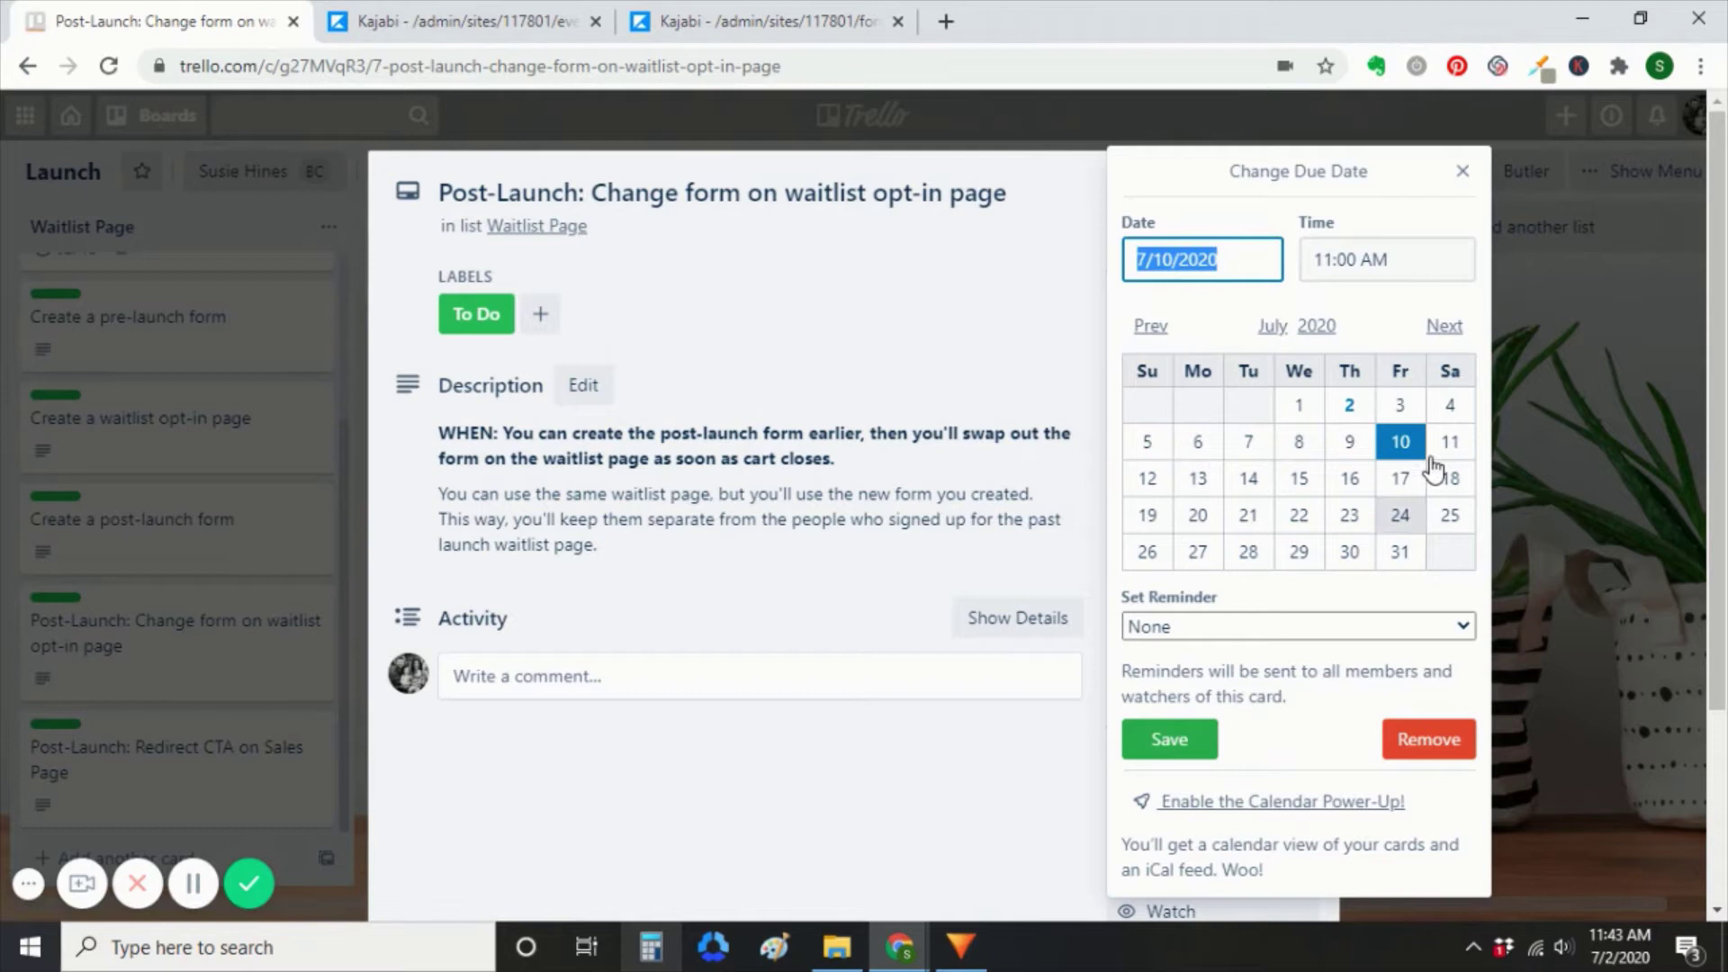
left_click(1444, 327)
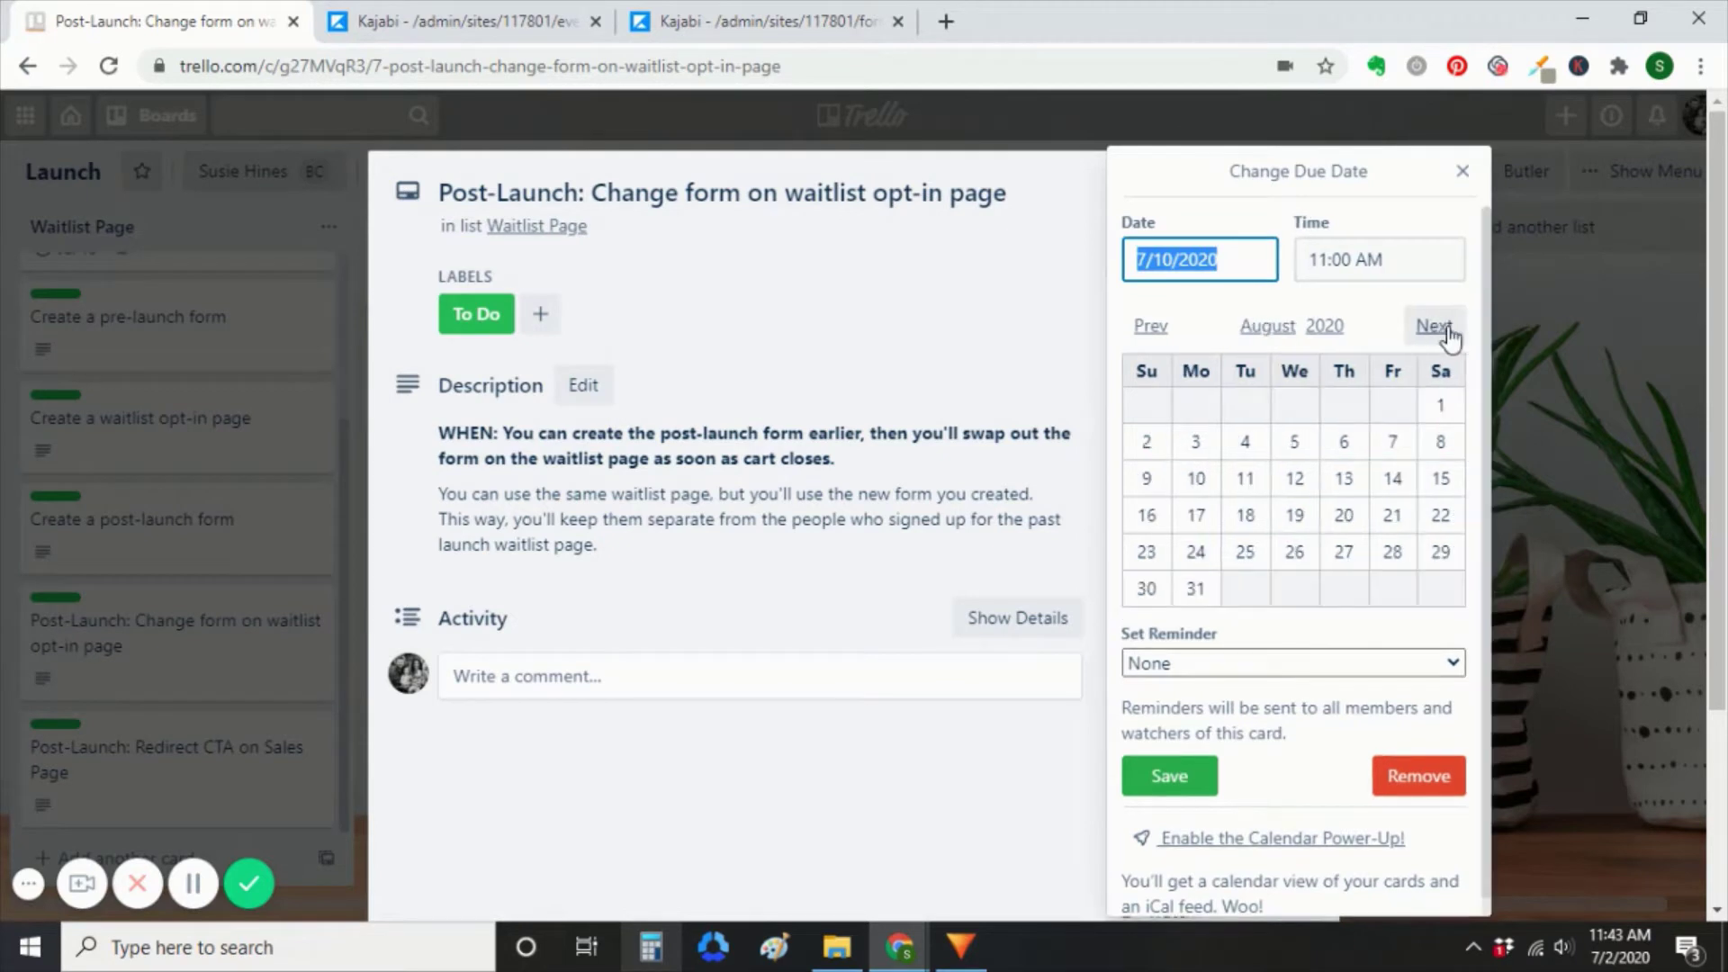
left_click(1397, 479)
left_click(1183, 787)
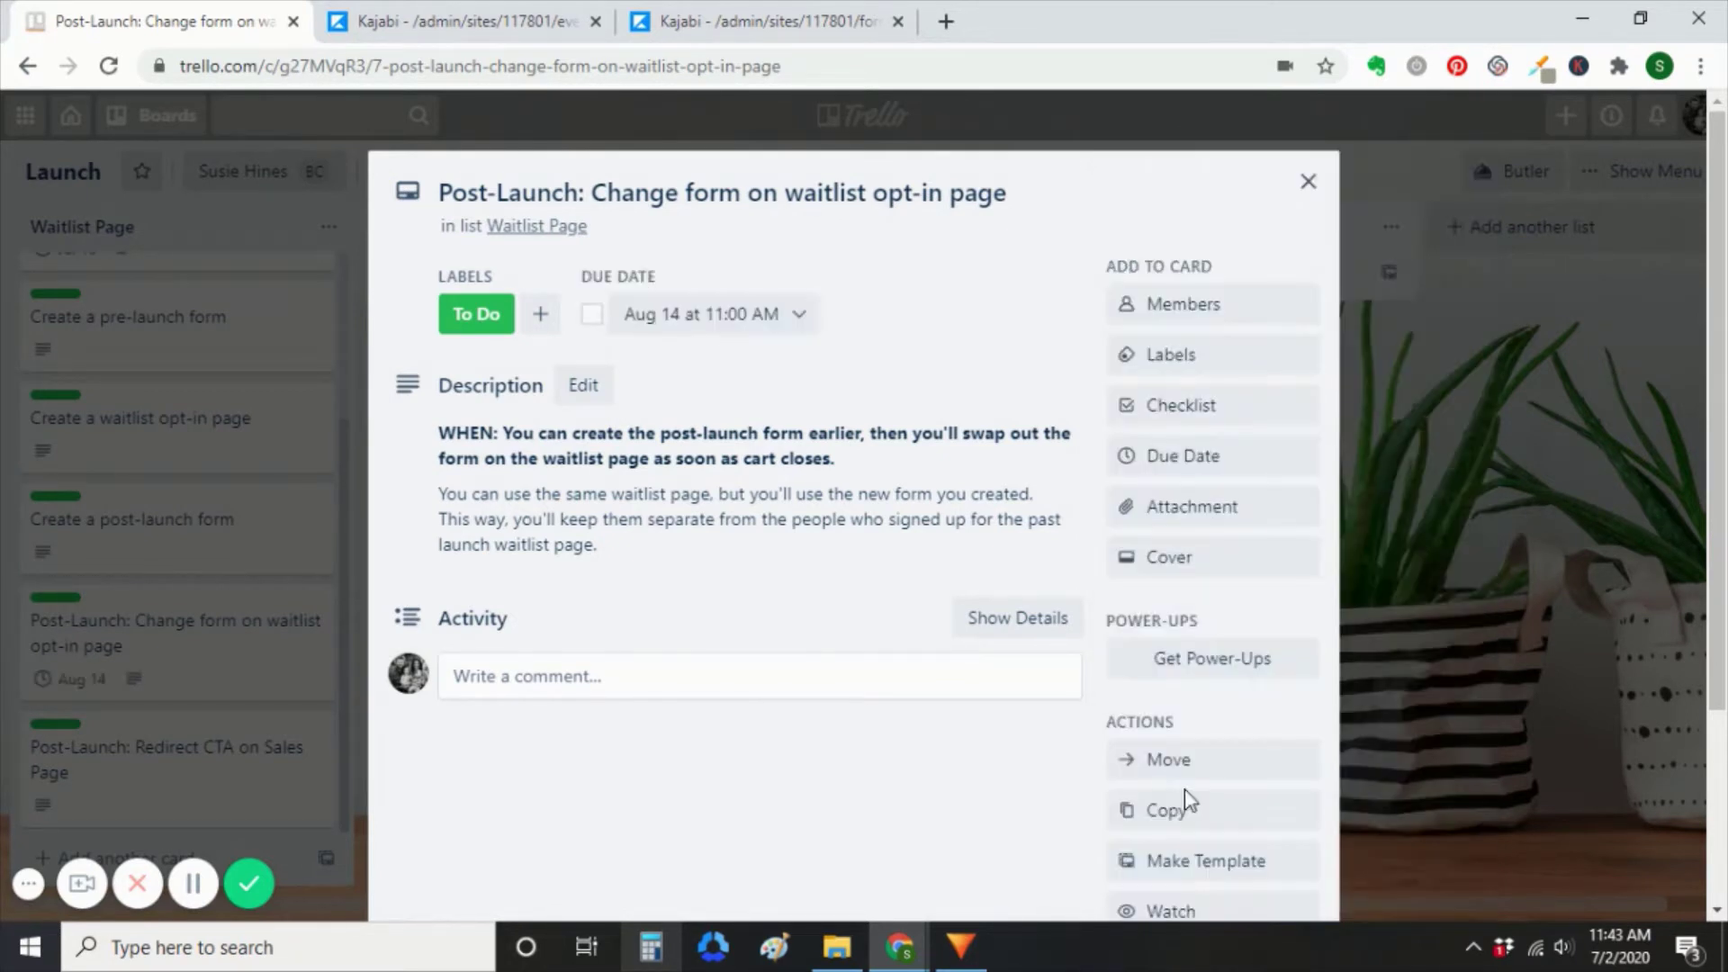
Step: Swap the To Do label for Completed on the Create a Cart Open Event card
left_click(1310, 184)
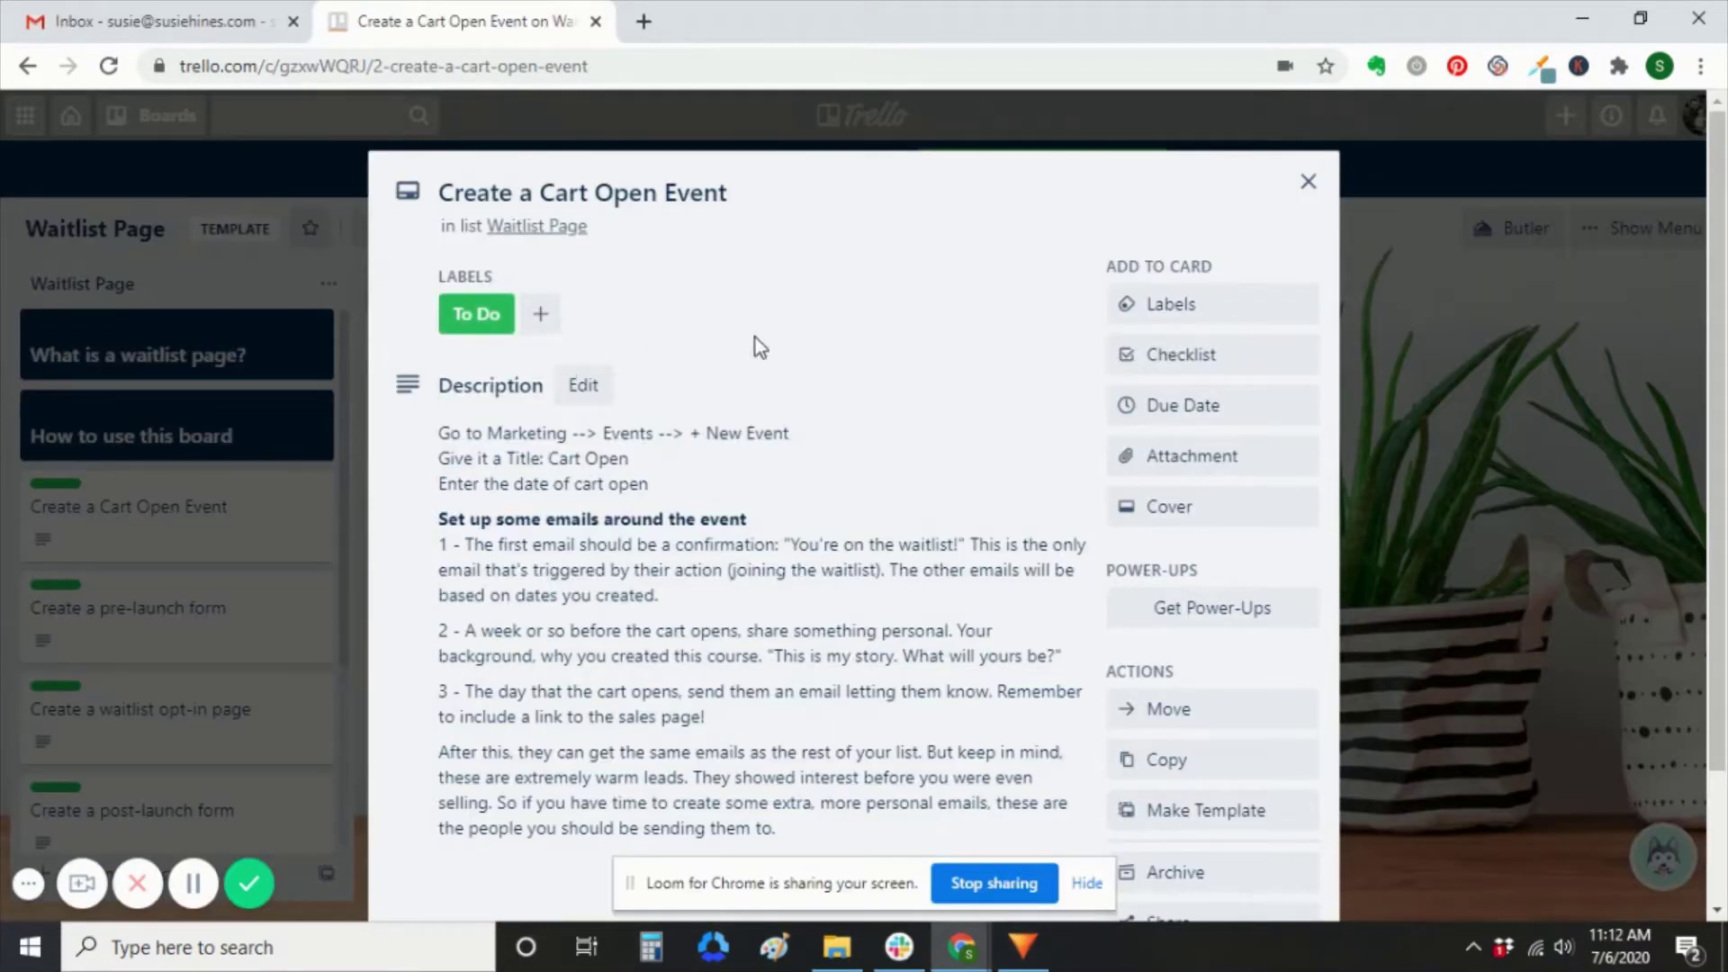
left_click(1168, 309)
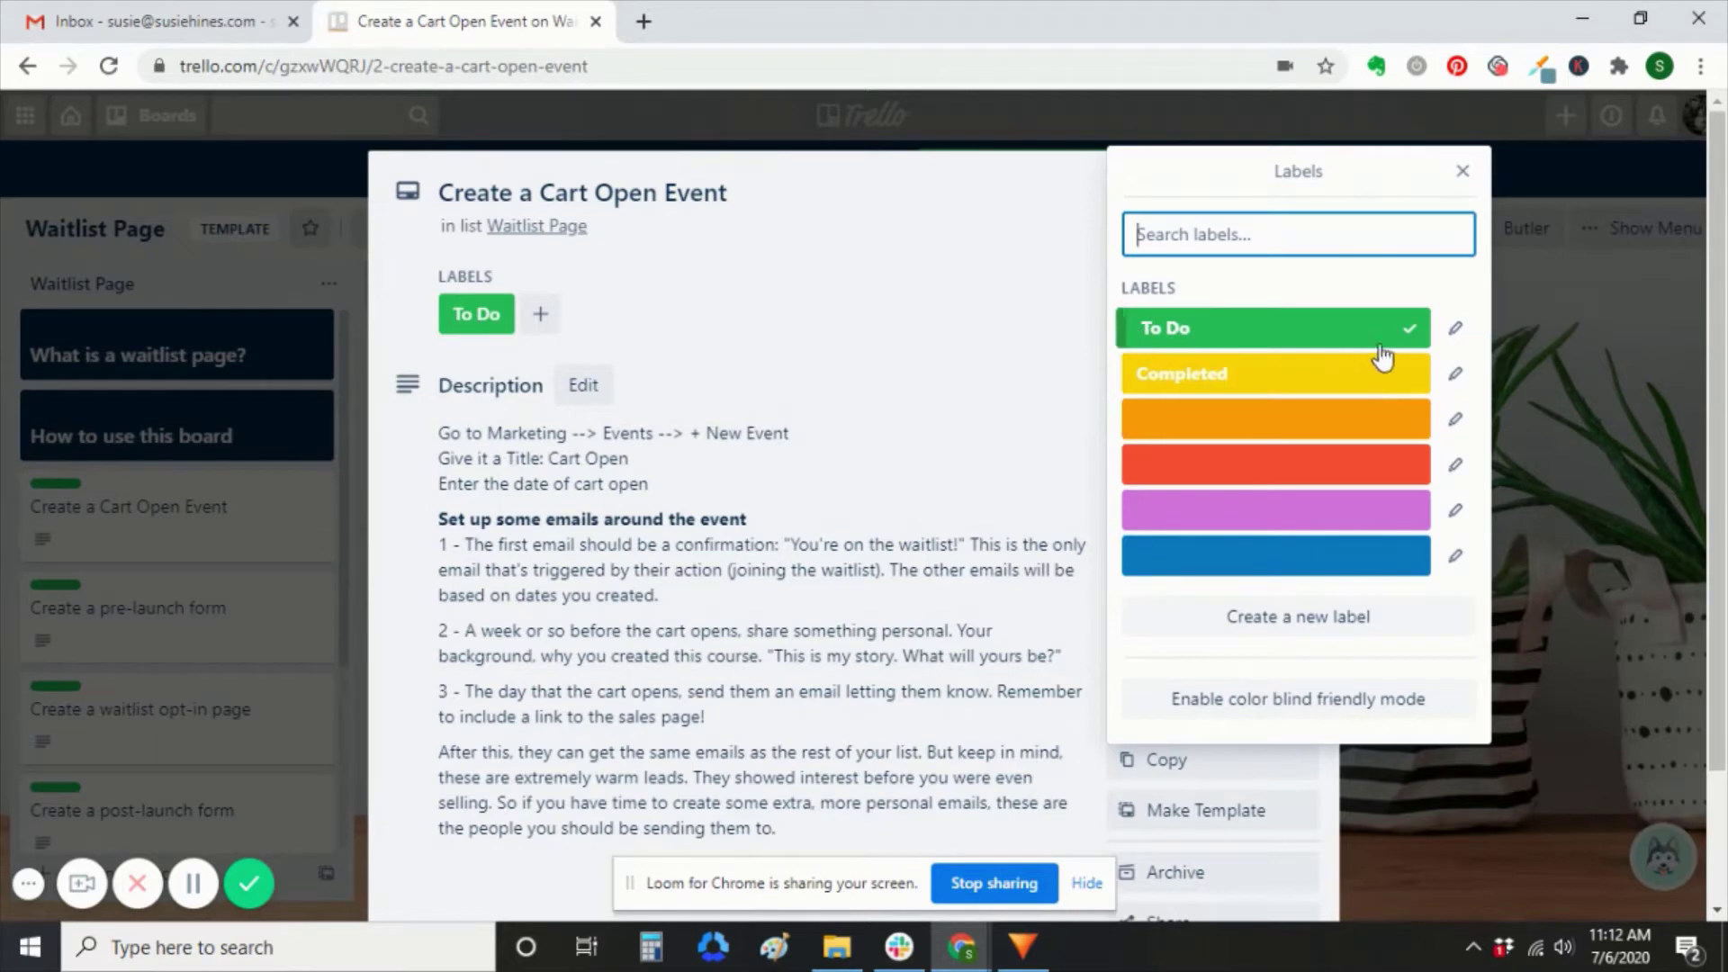
left_click(1414, 339)
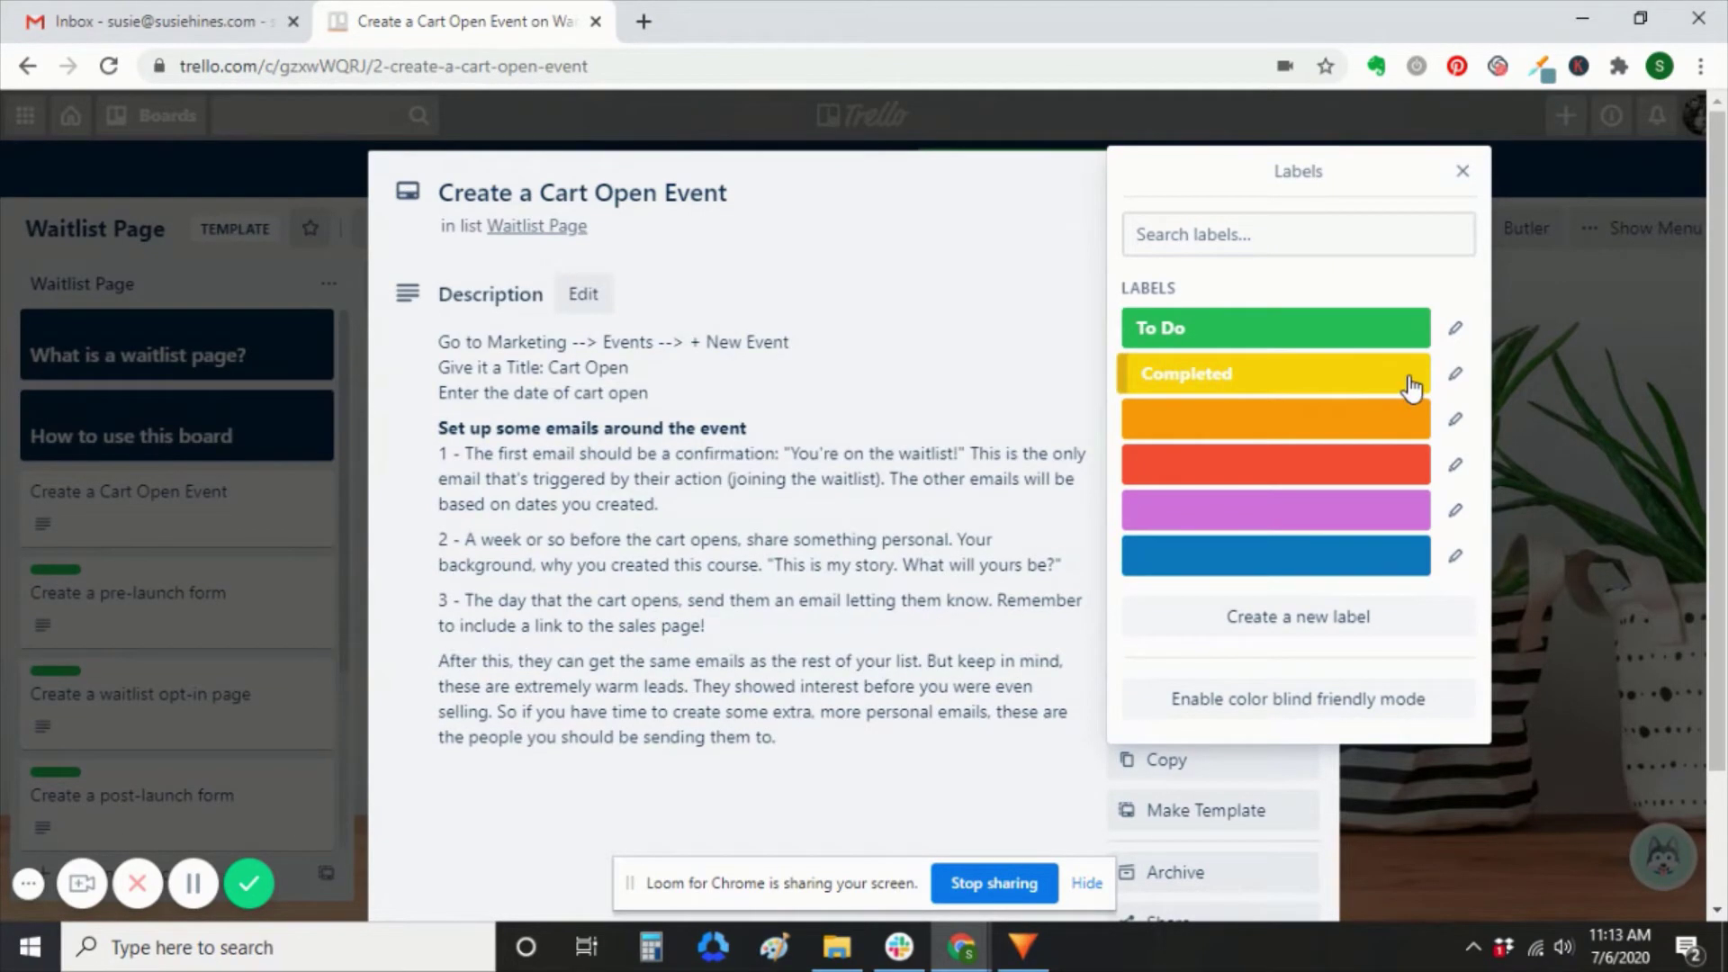
left_click(1412, 387)
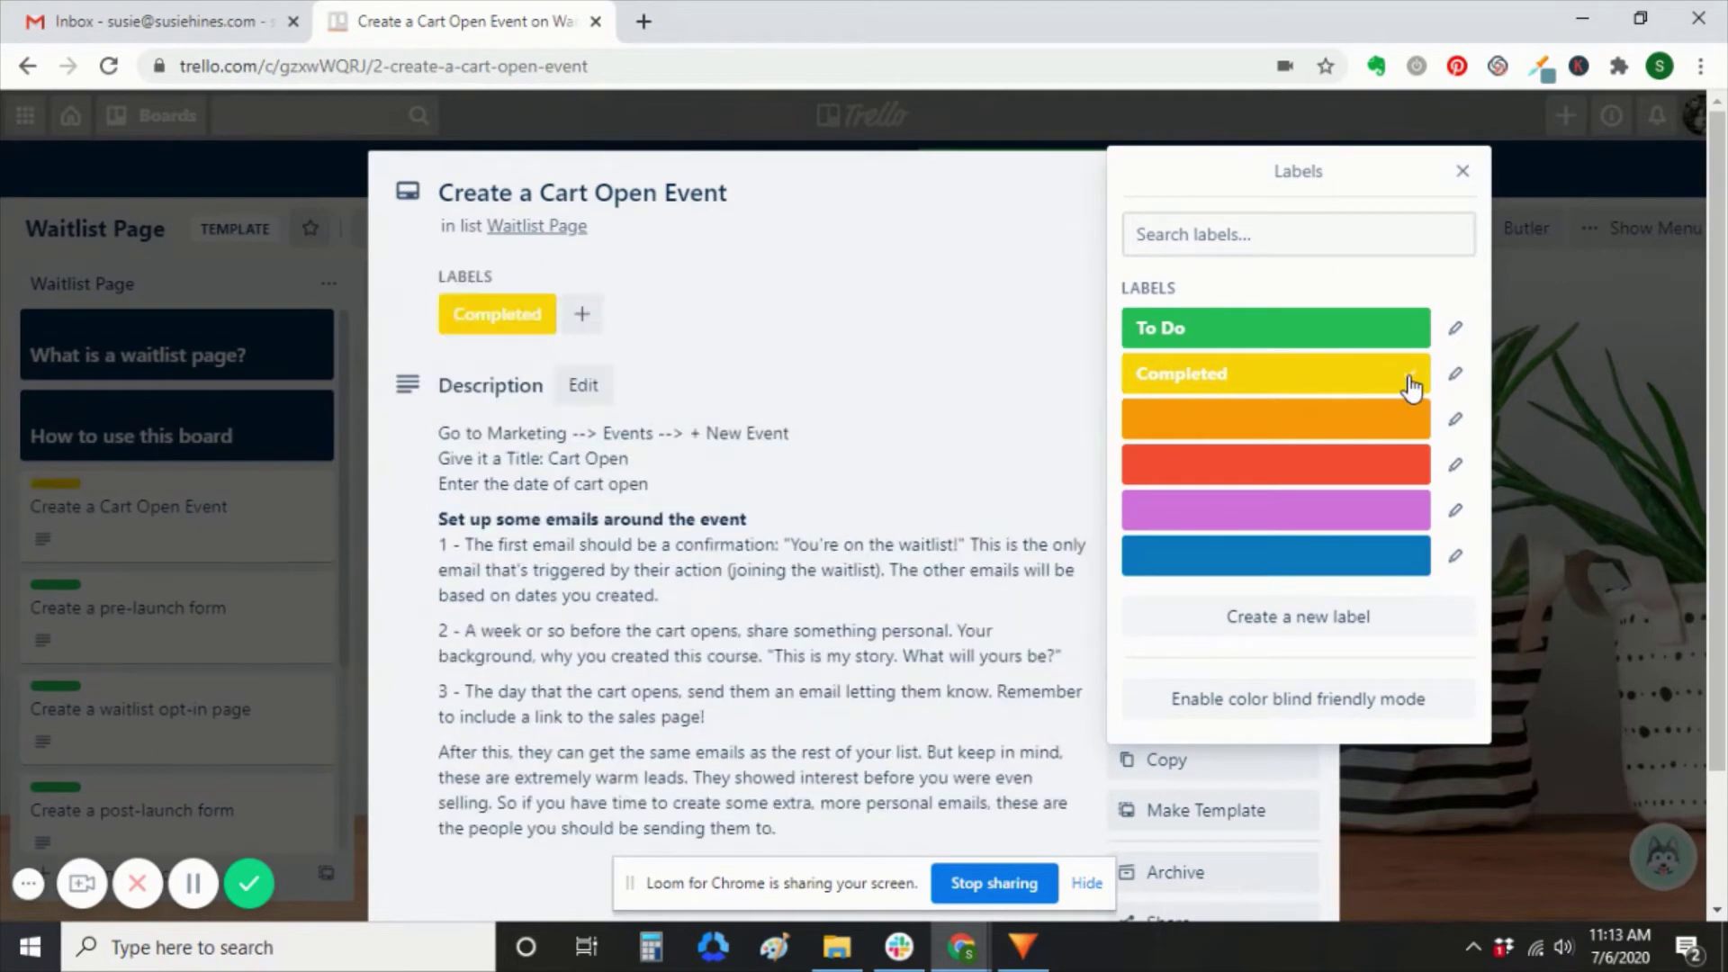
left_click(1463, 175)
left_click(1310, 181)
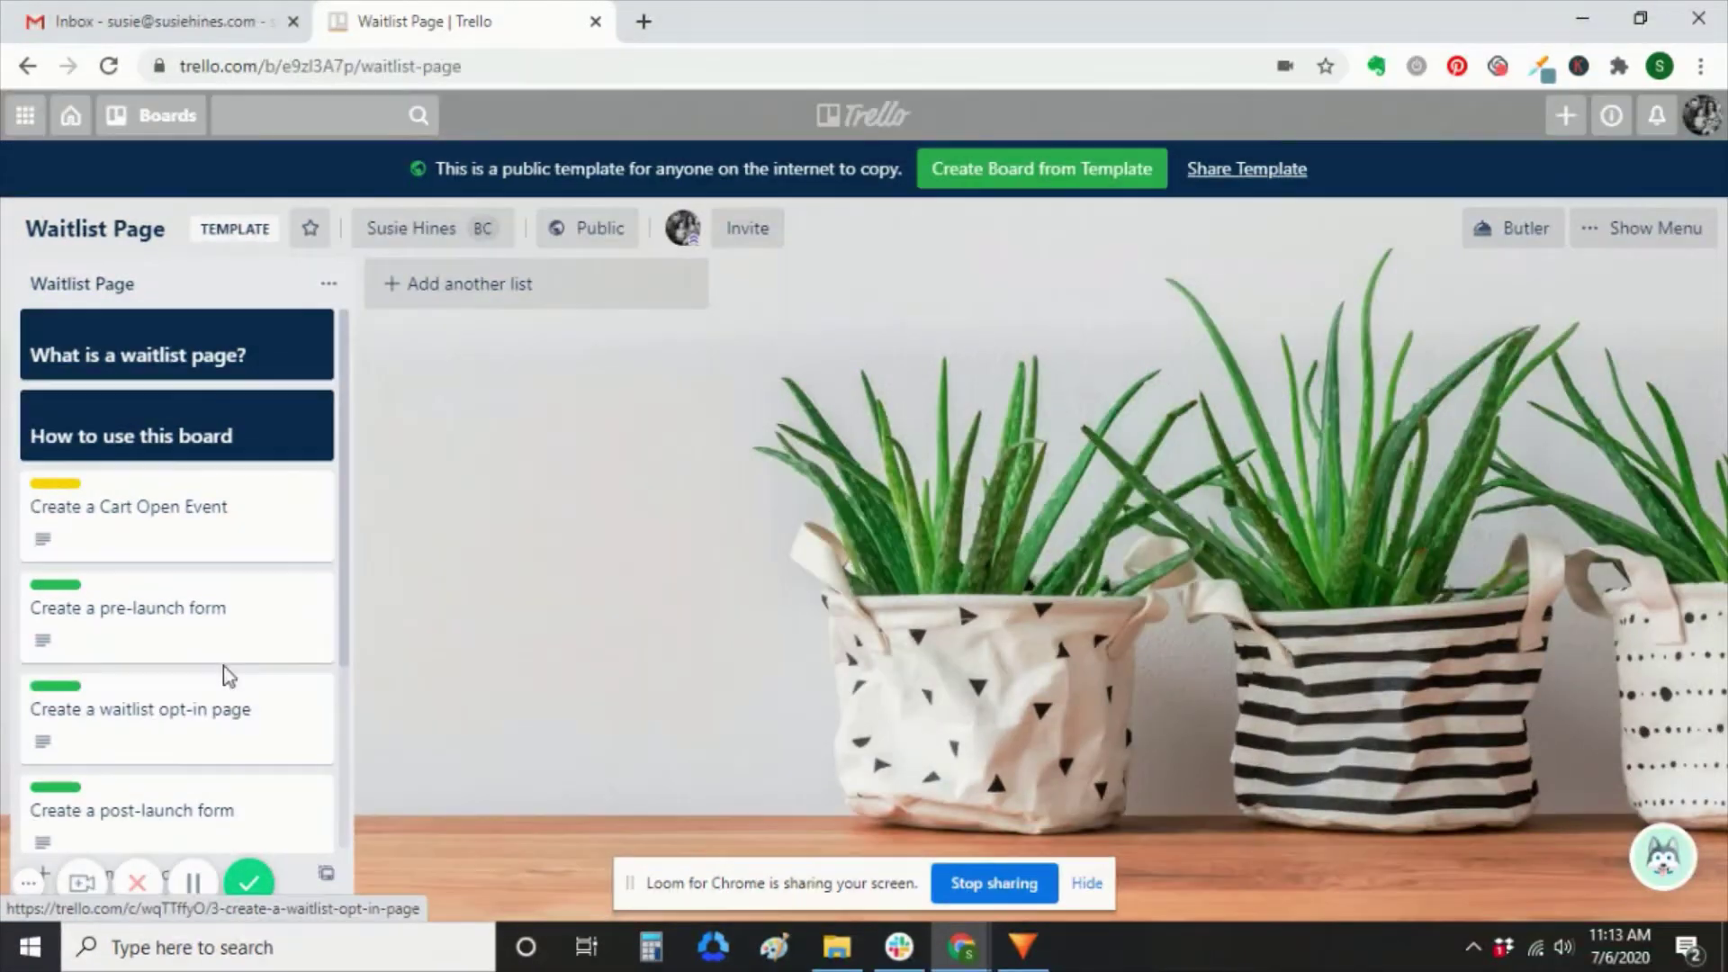
Step: On the Create a pre-launch form card, rename the orange label 'In Progress' and remove To Do
left_click(223, 612)
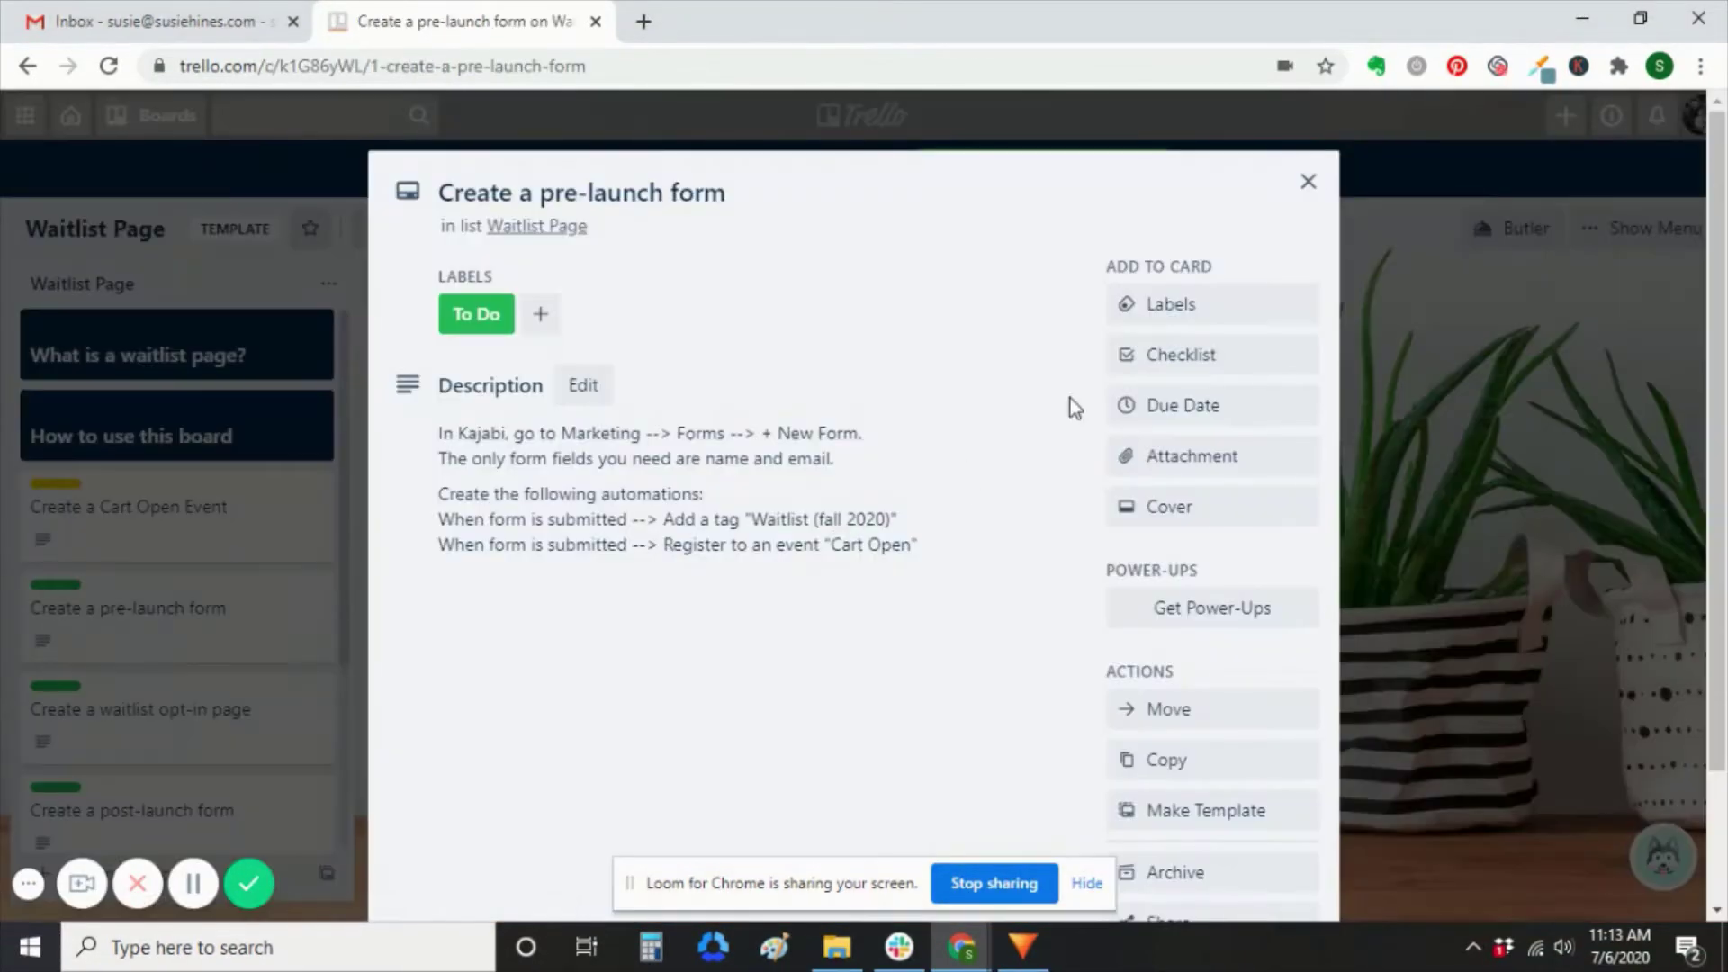
left_click(1217, 310)
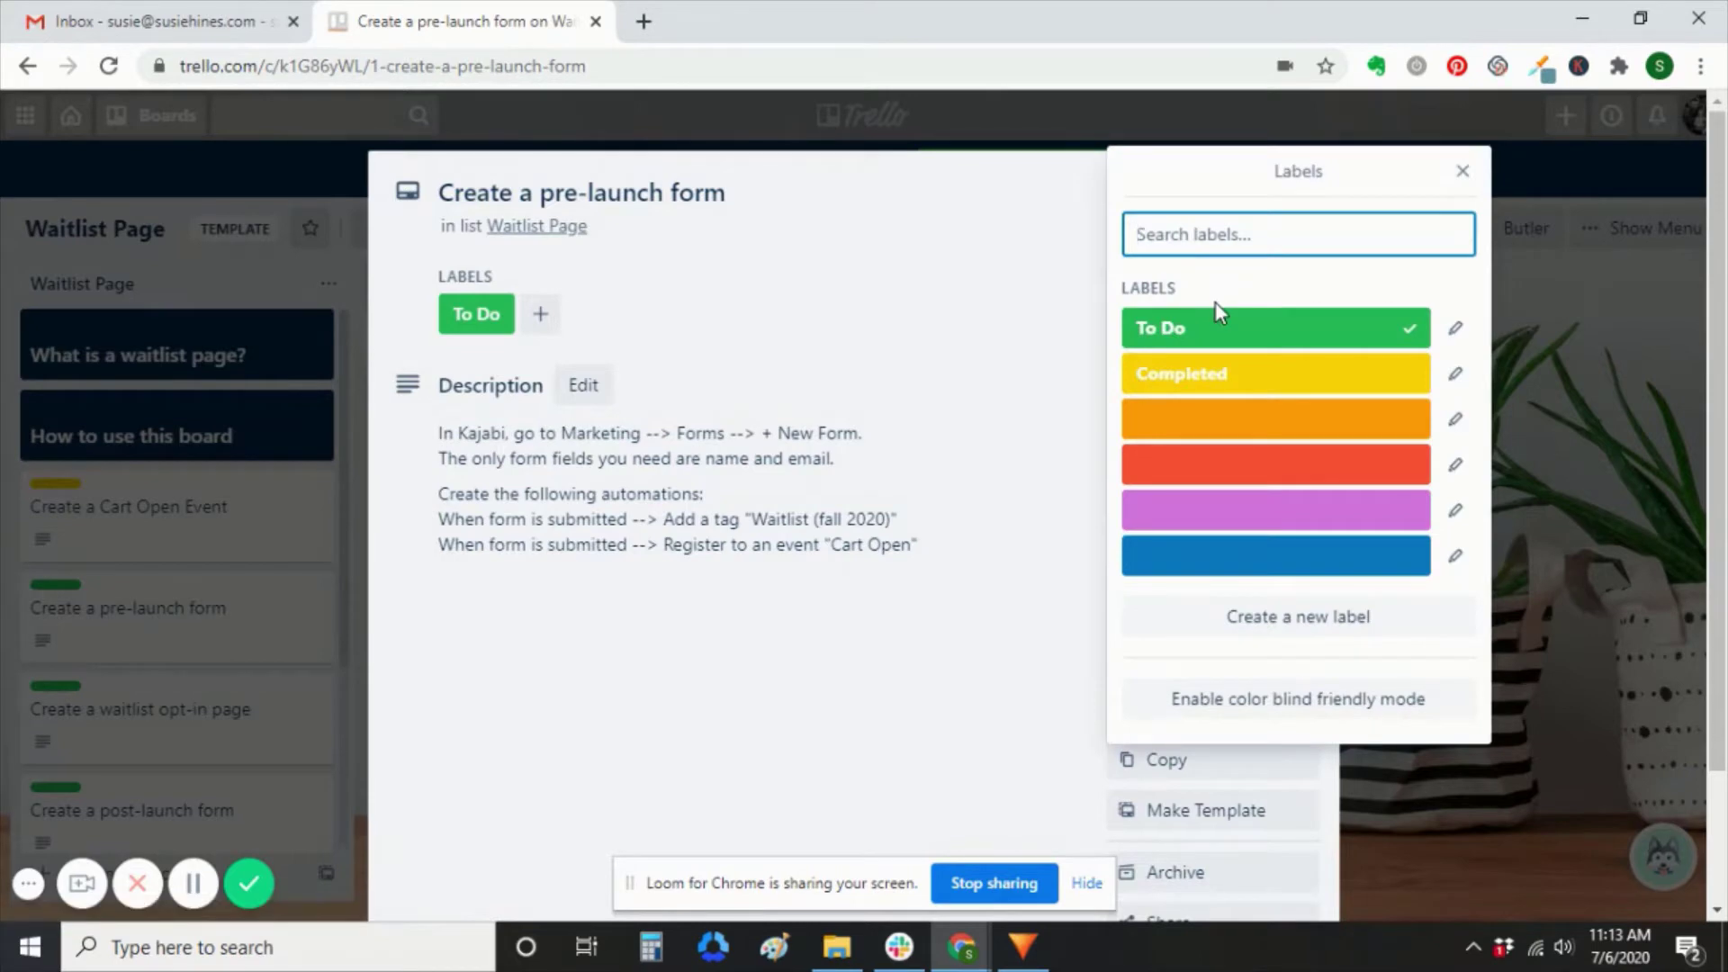
left_click(1206, 420)
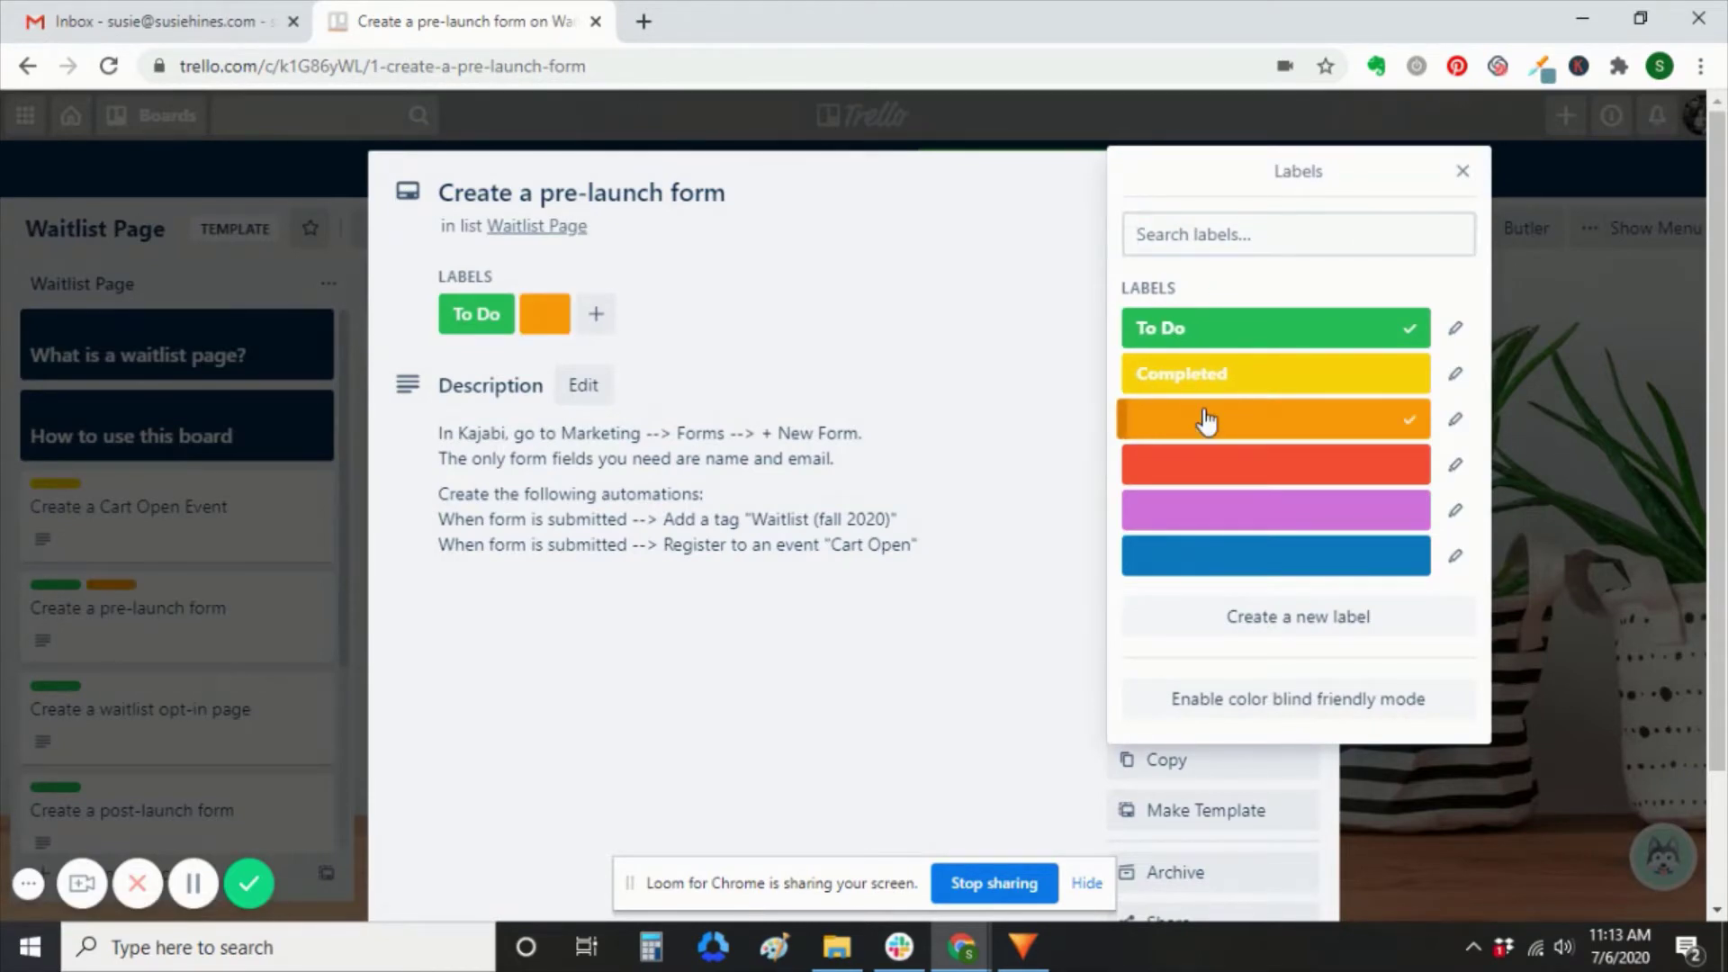
left_click(1456, 419)
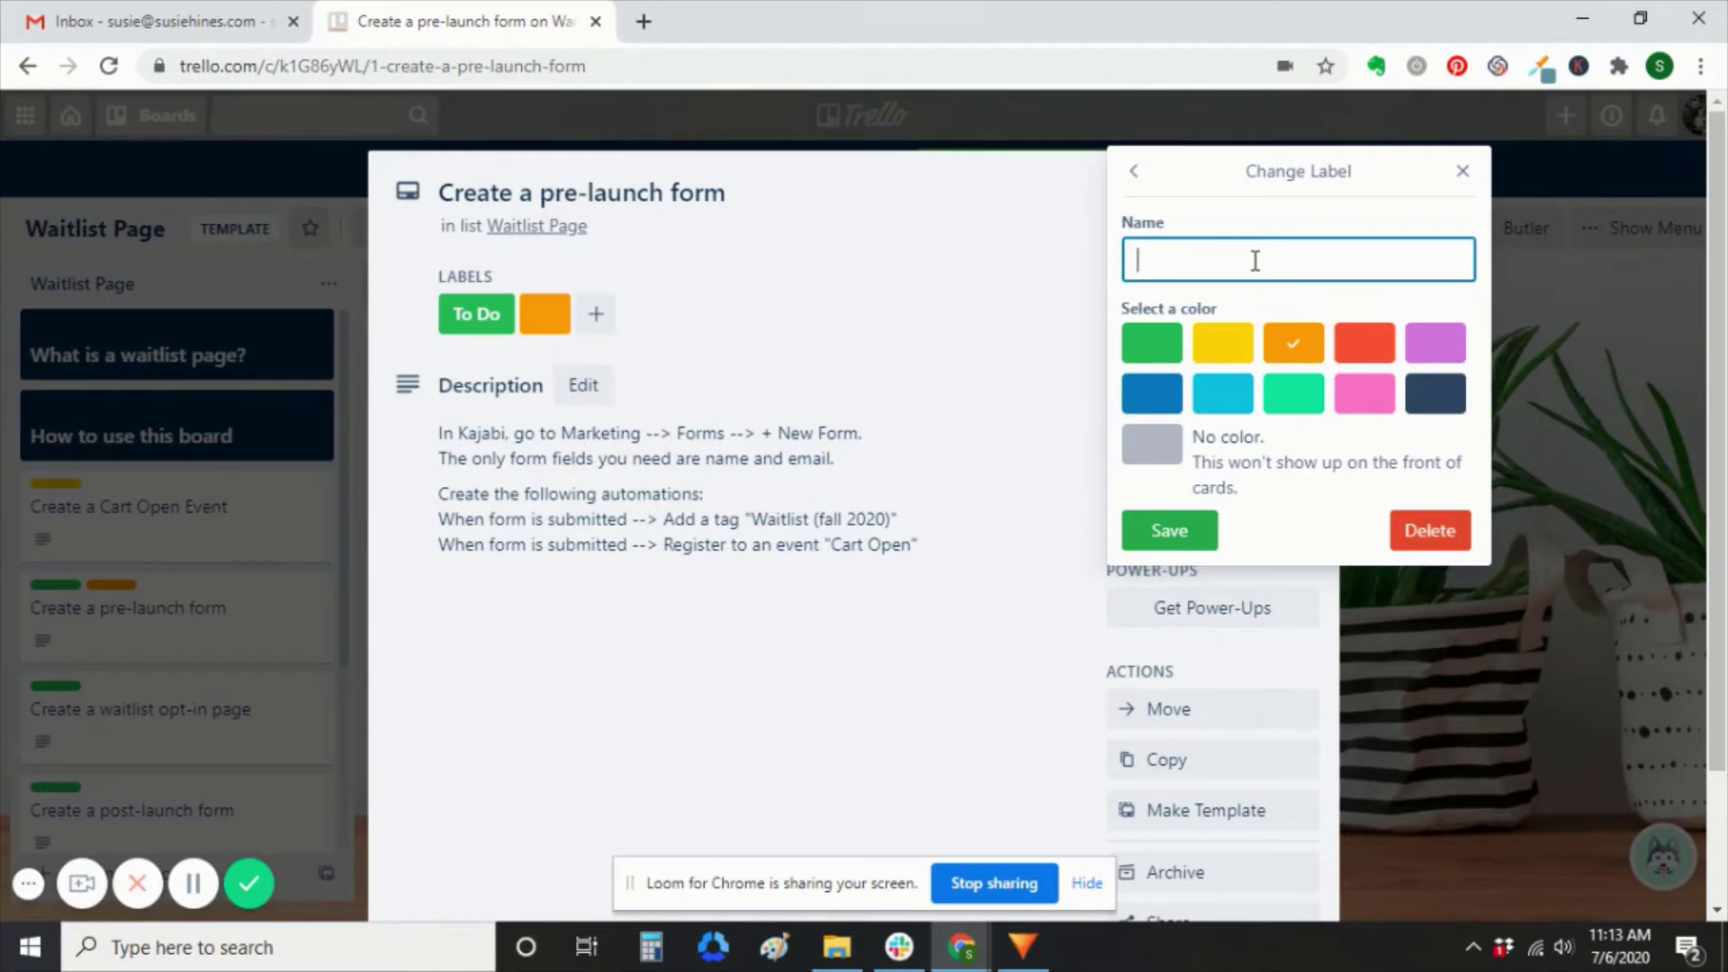
type("In Progress")
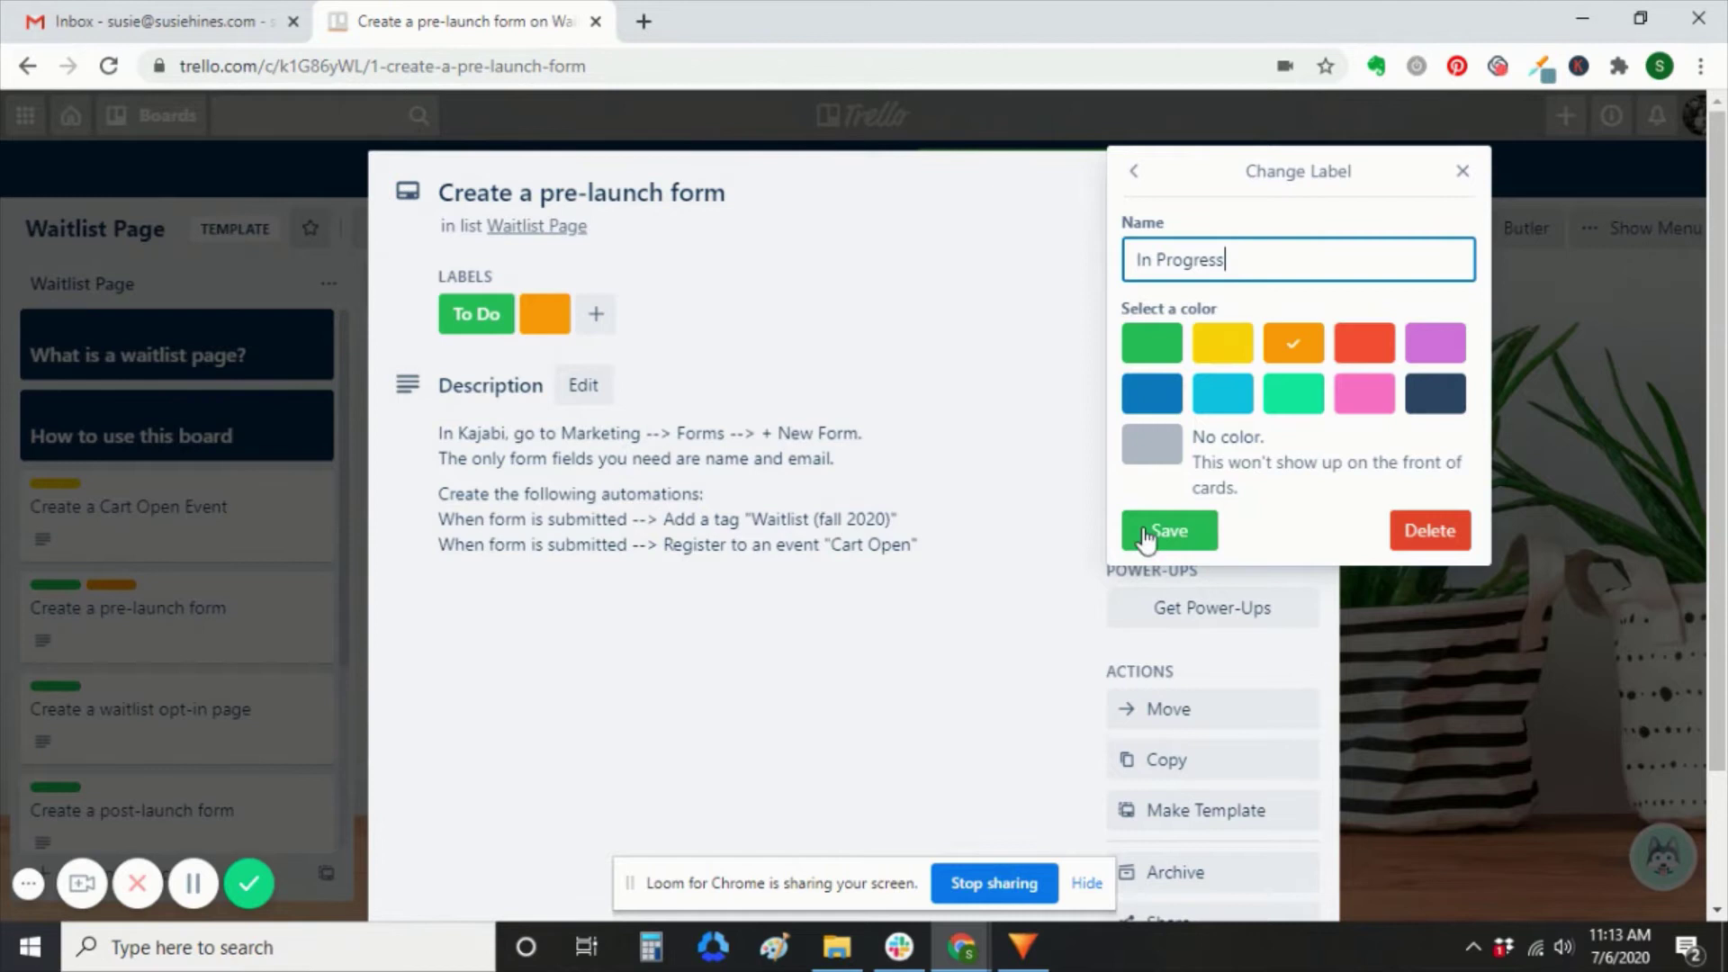
left_click(1163, 530)
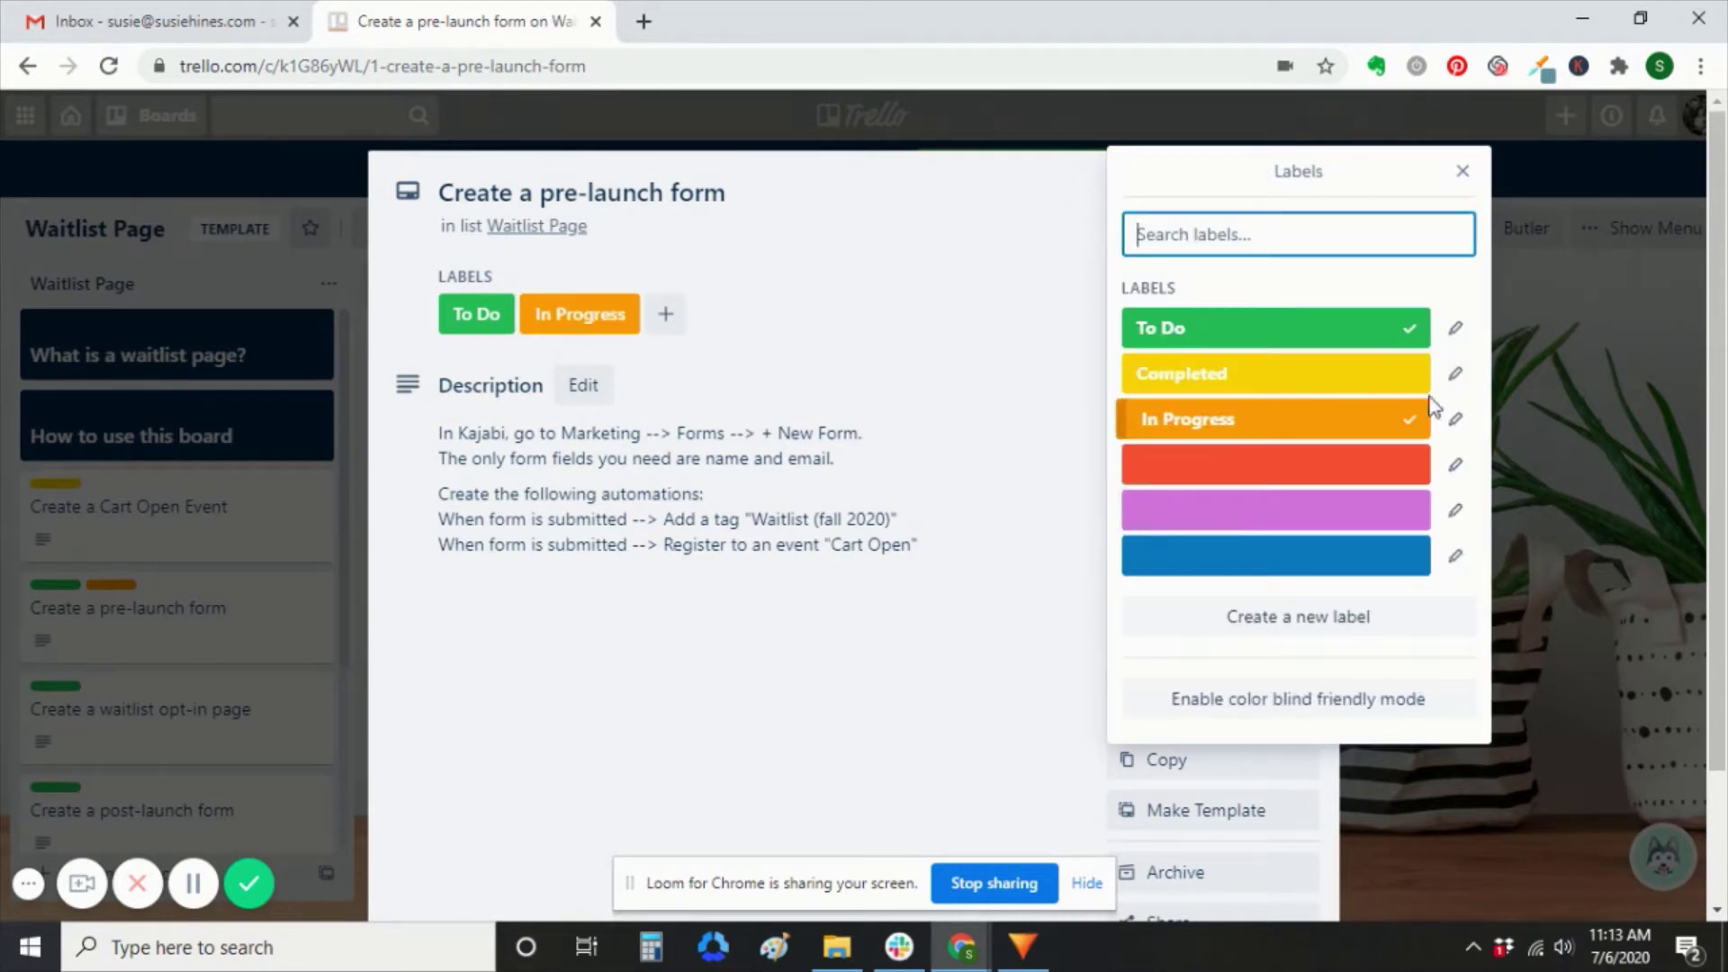
left_click(1411, 339)
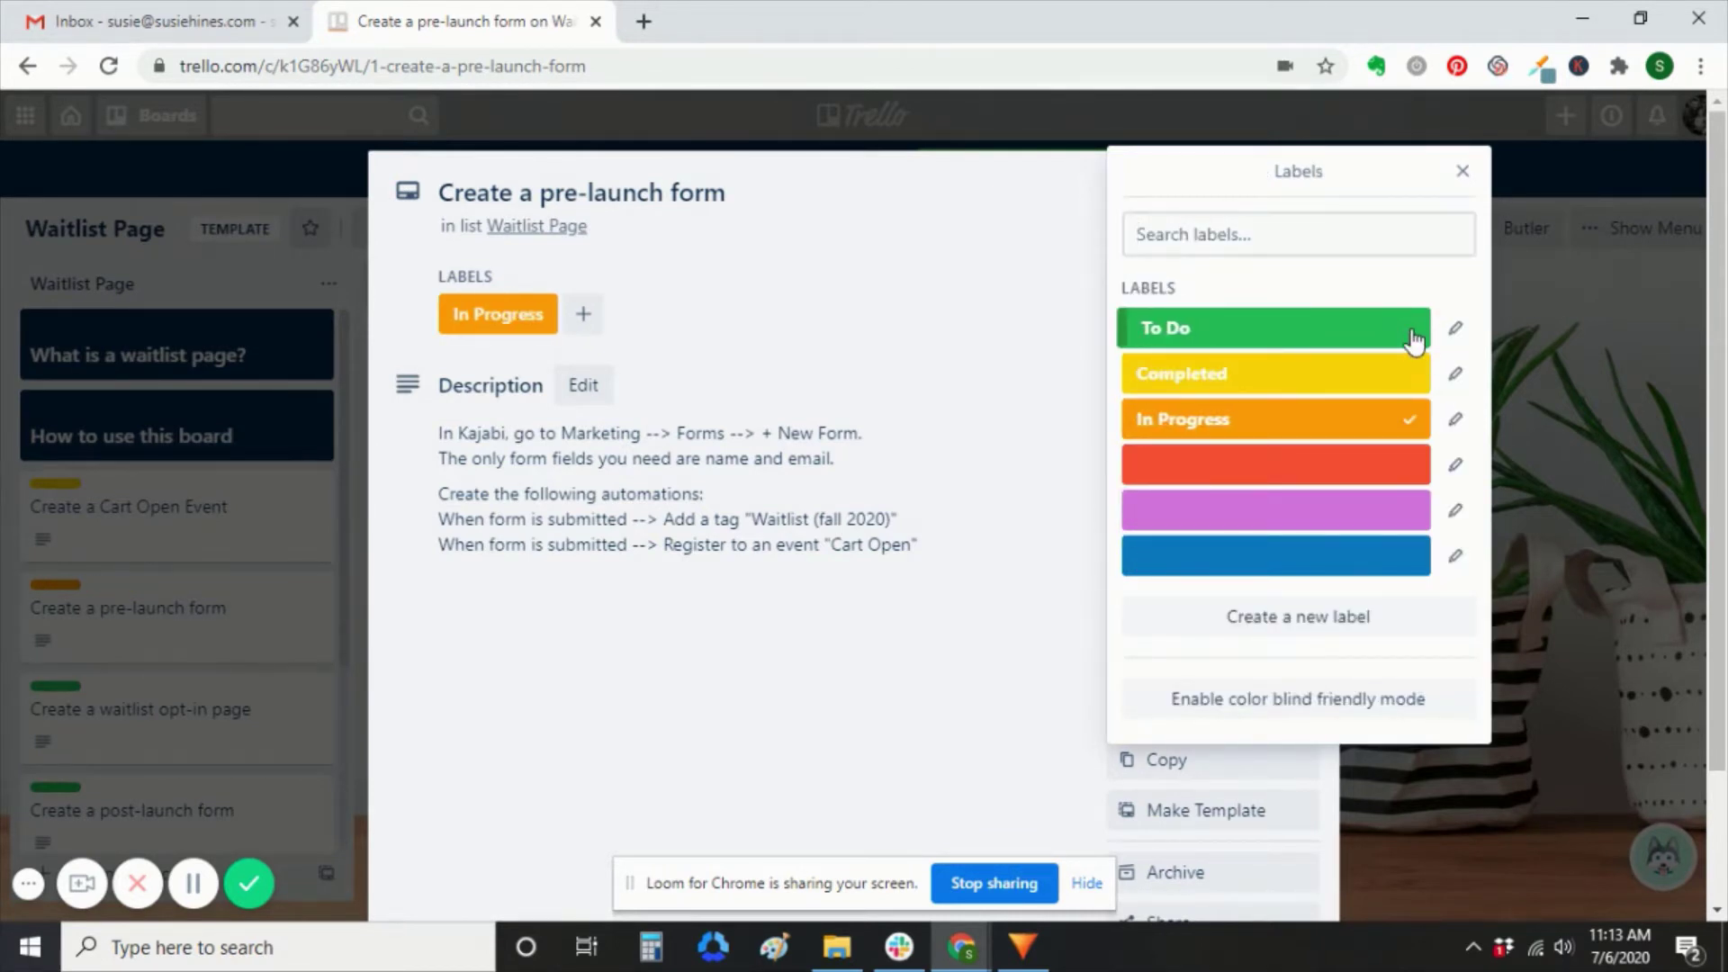
left_click(1465, 176)
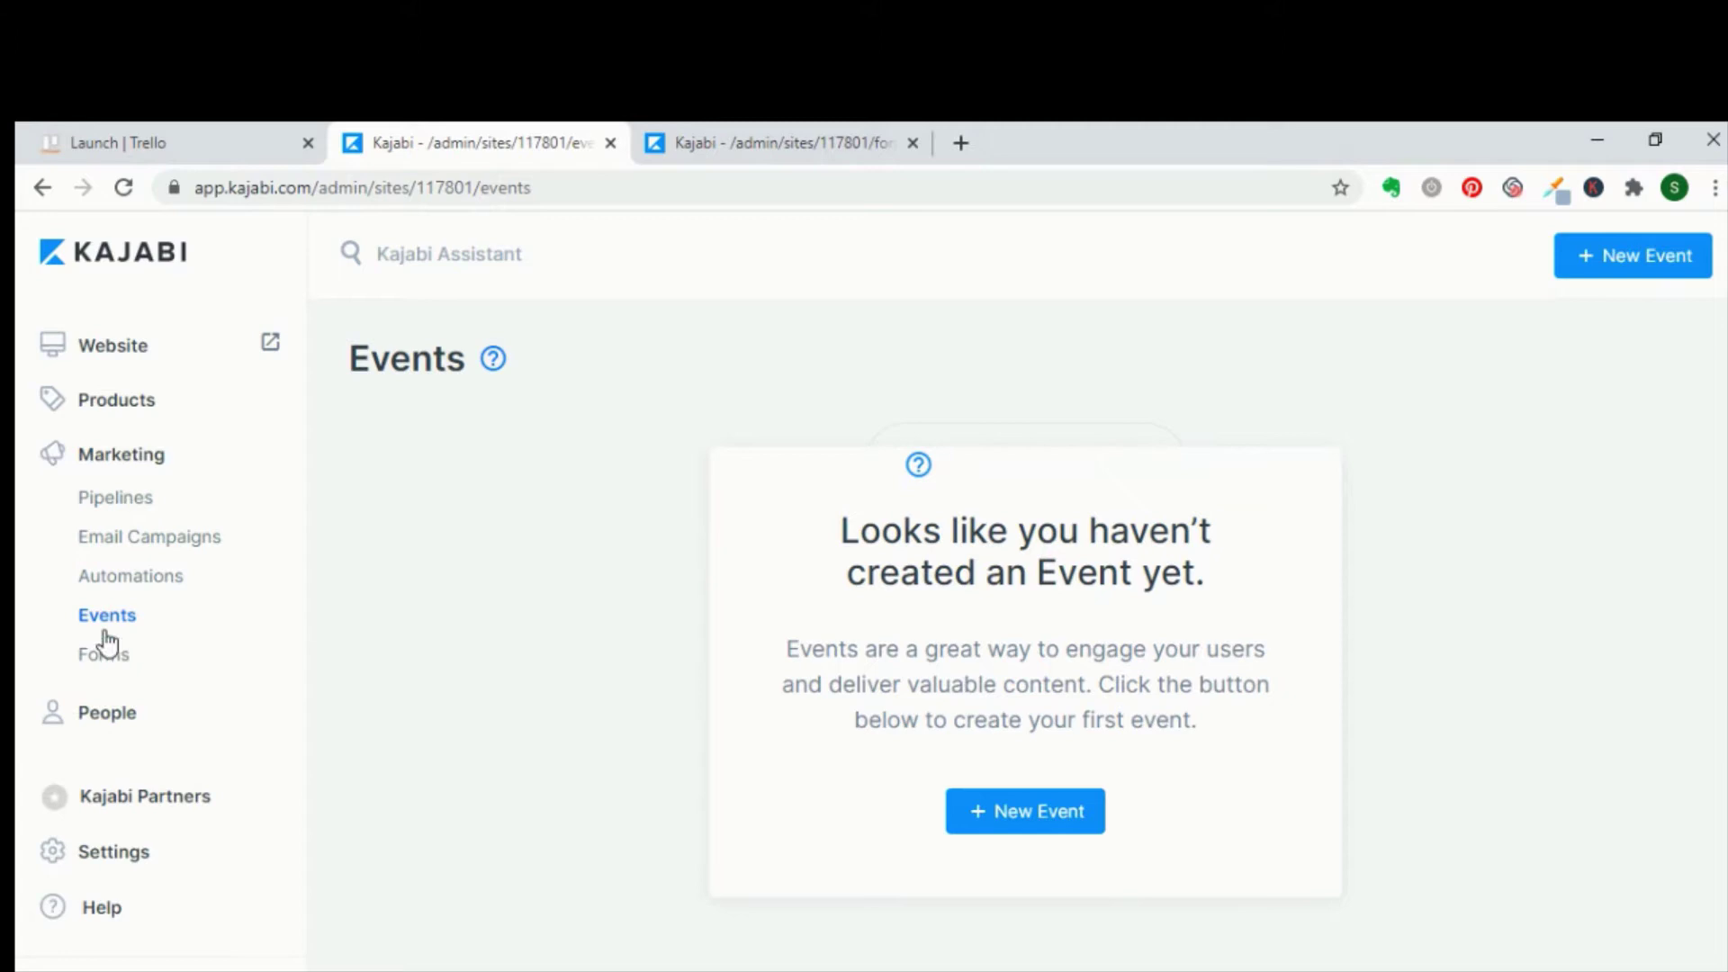
Step: Create a new event titled 'Cart Open' dated July 27, 2020
left_click(1008, 826)
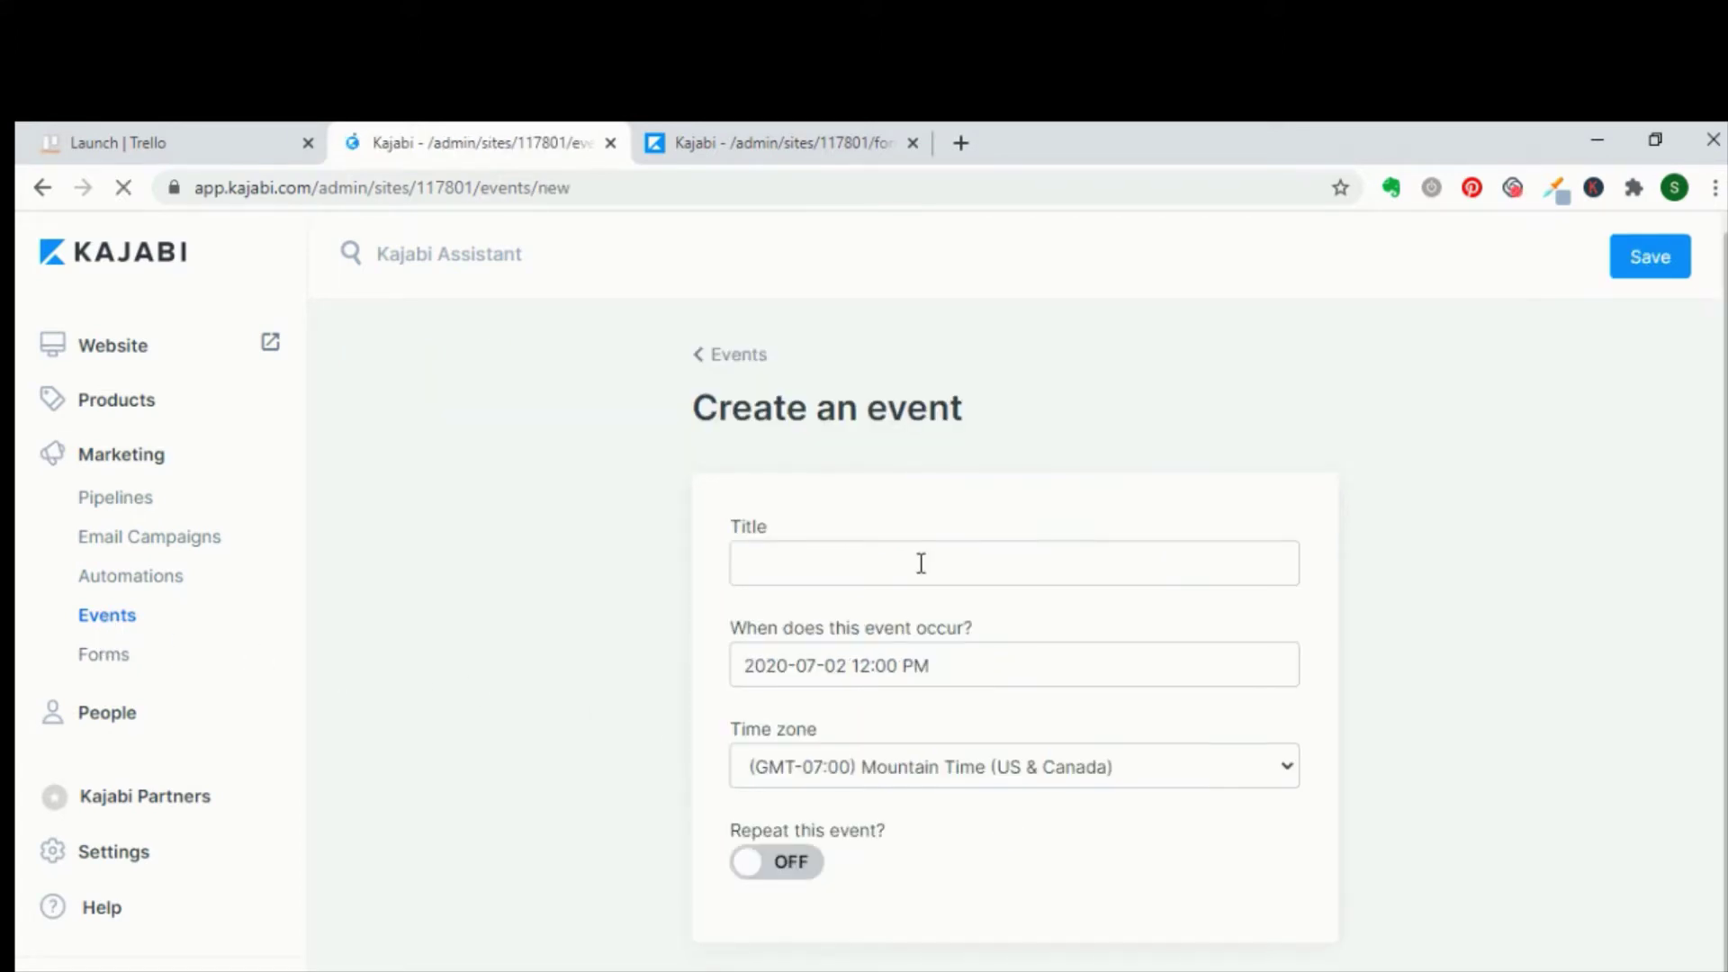
left_click(918, 565)
type("Cart Open")
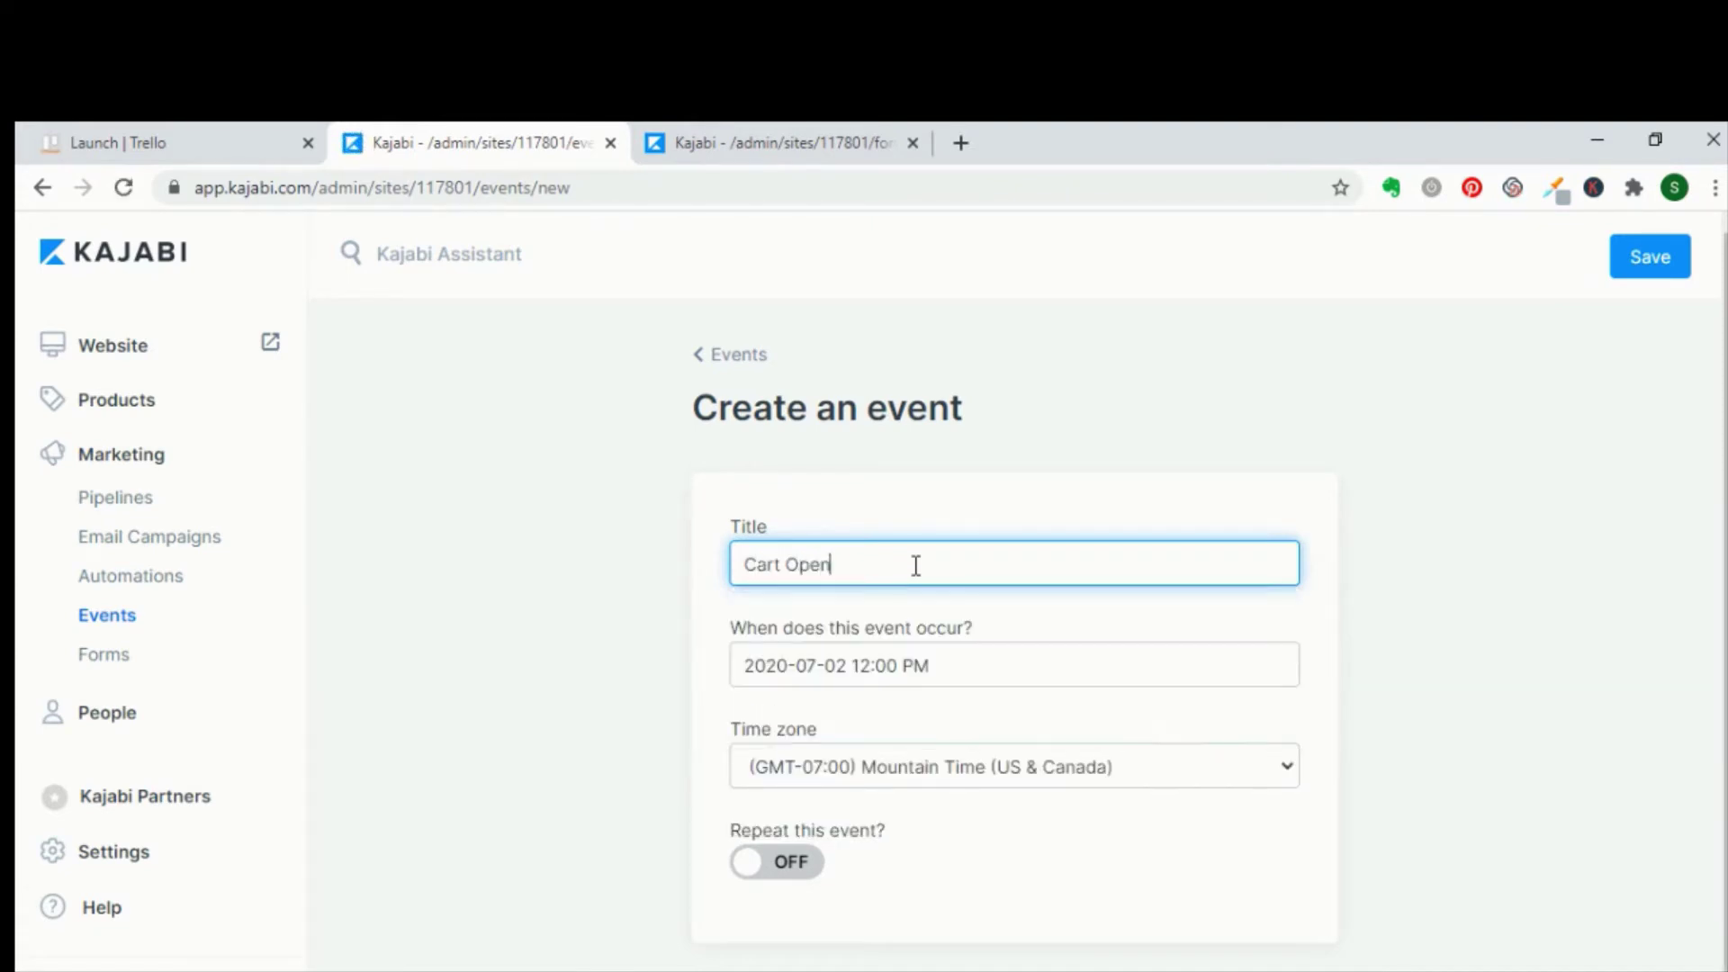
key("Tab")
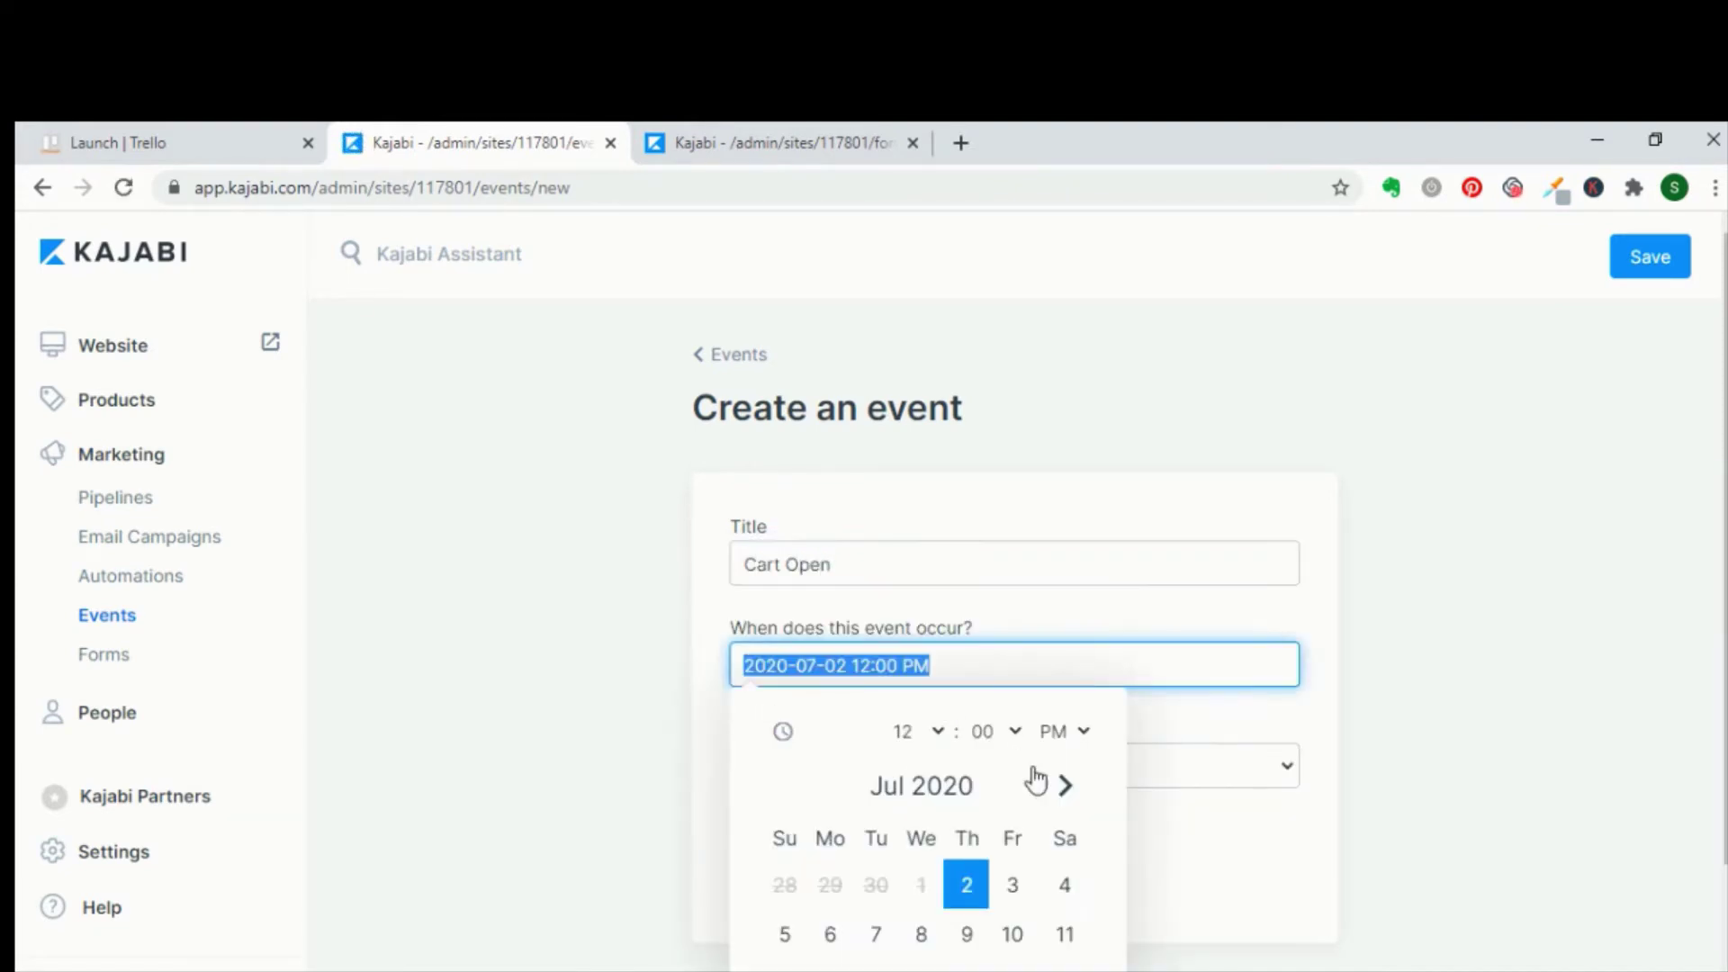
scroll(1008, 963, "down", 2)
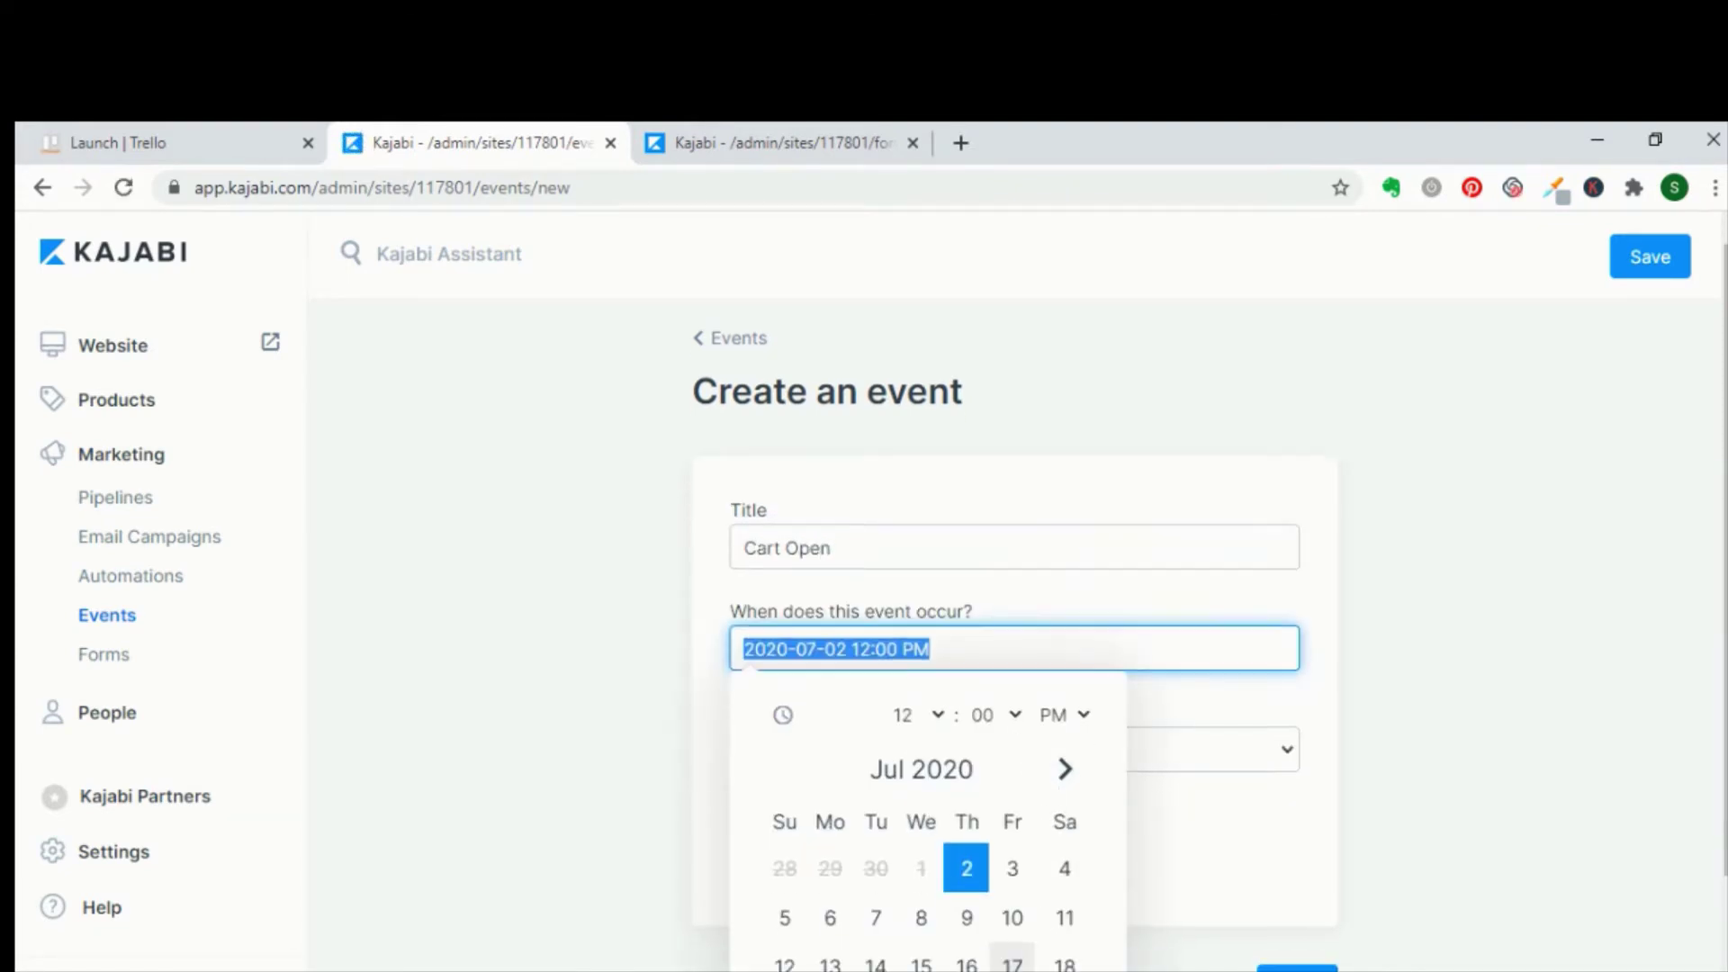
left_click(830, 956)
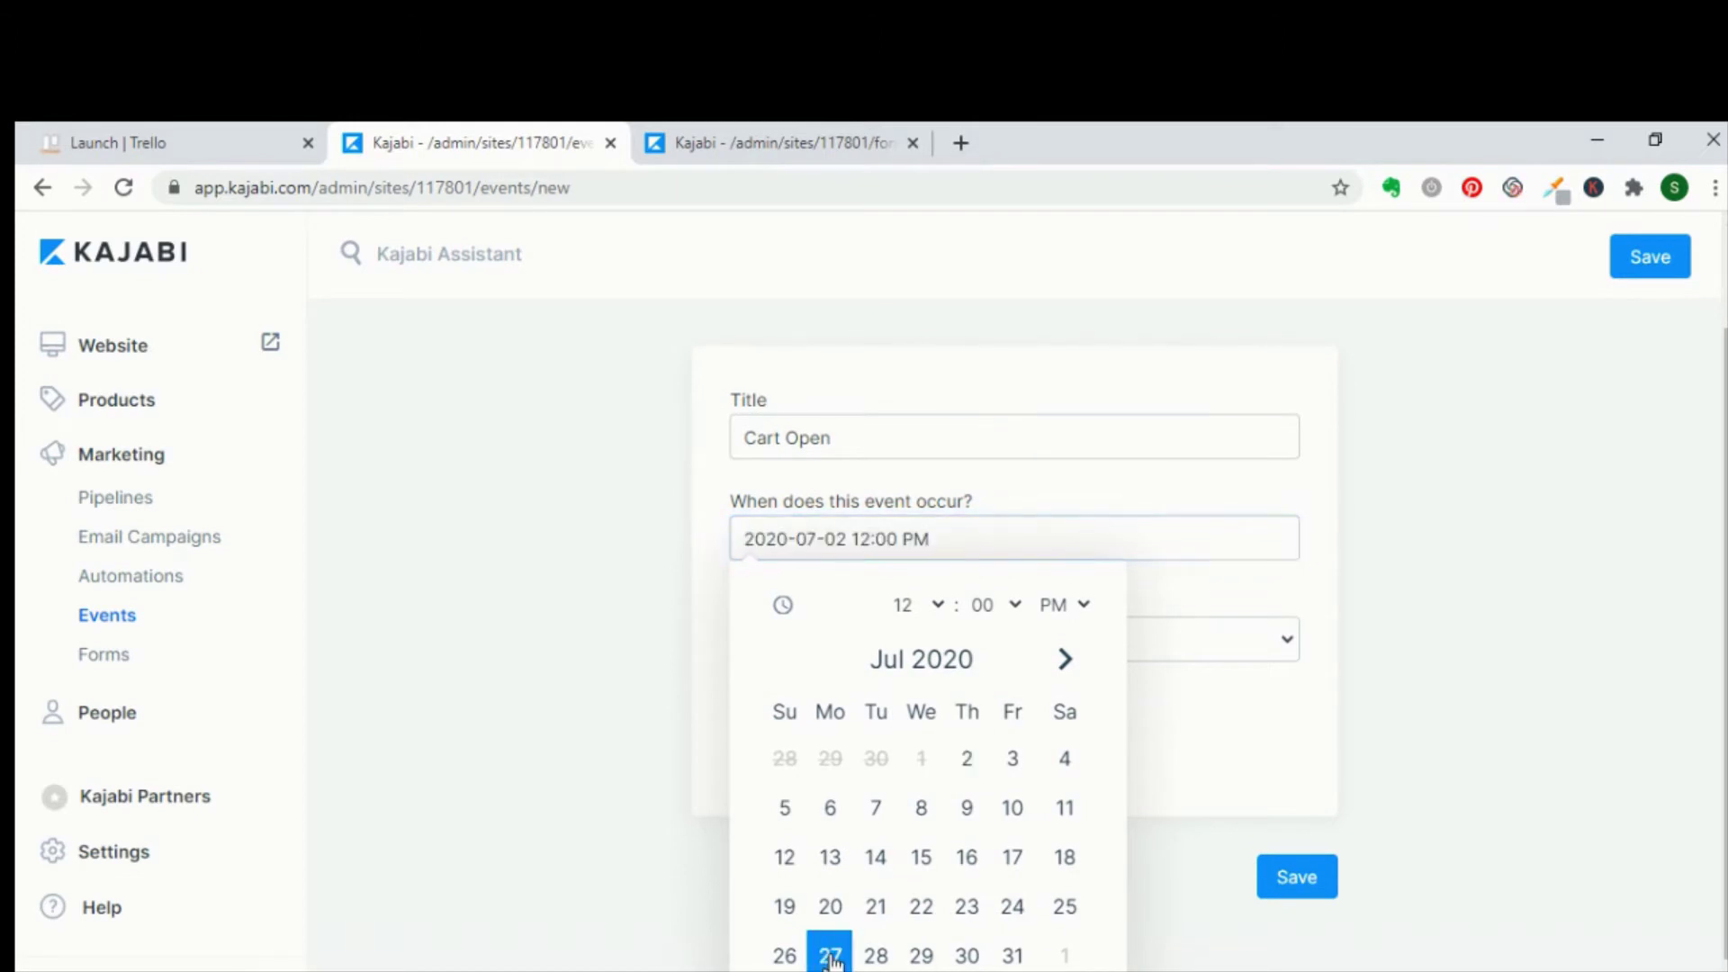
Step: Save the Cart Open event and add an email sent at time of registration
left_click(1285, 890)
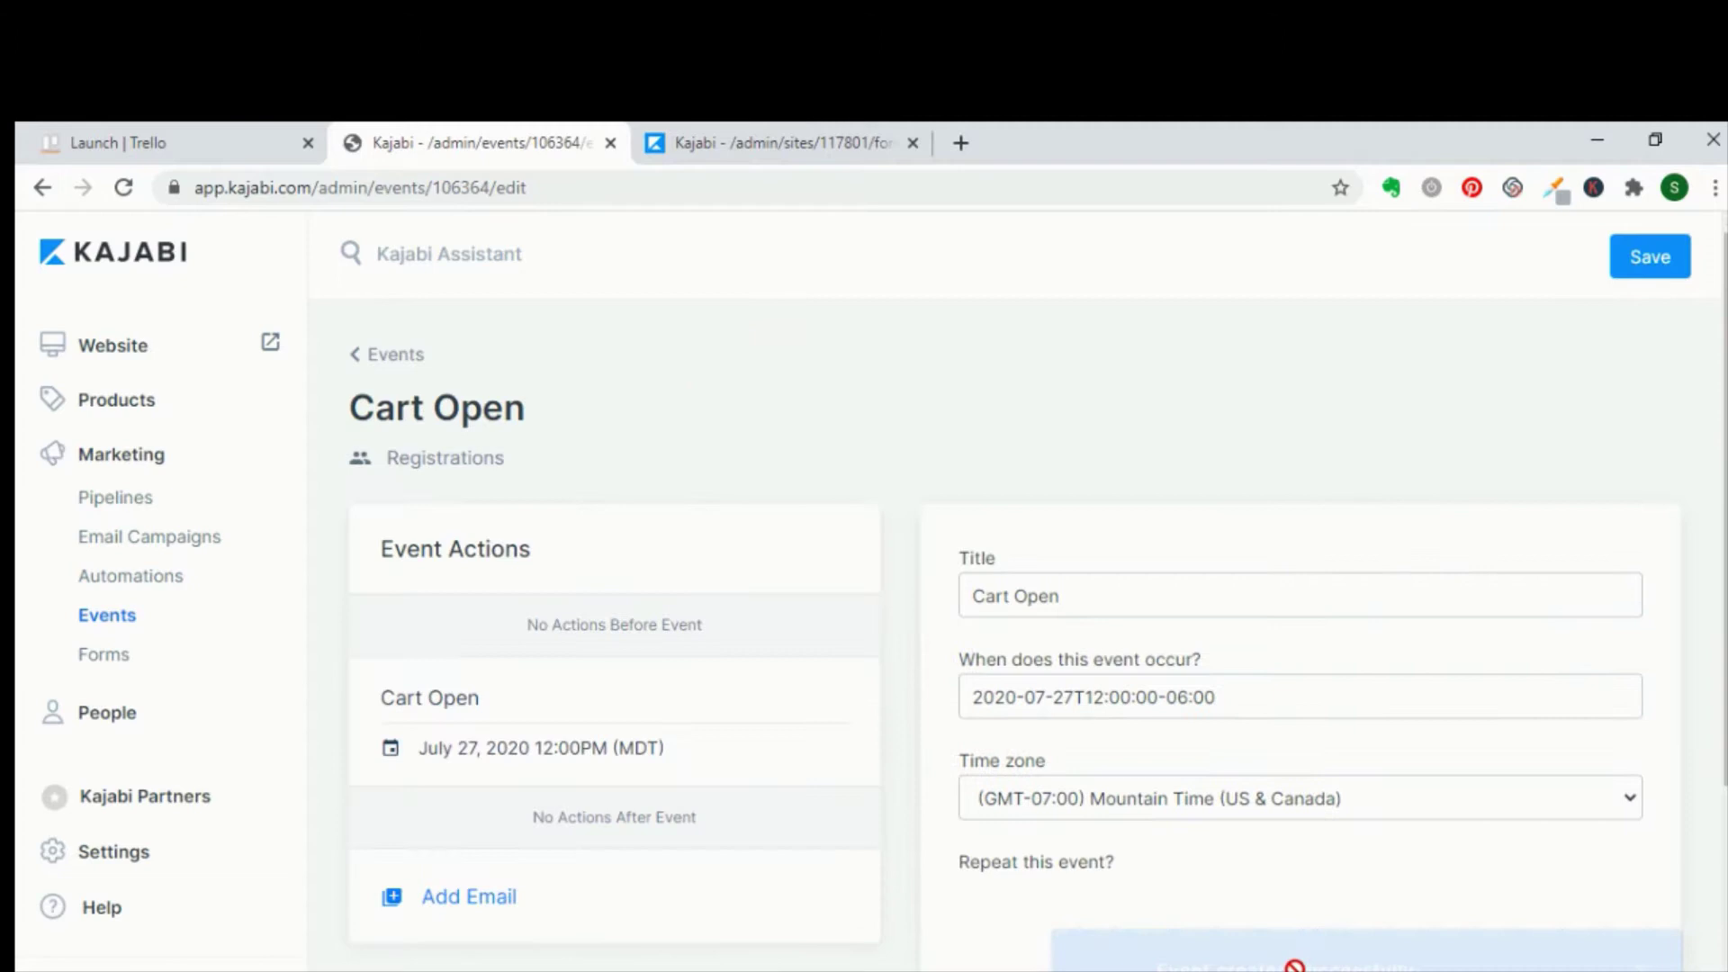
scroll(724, 893, "down", 1)
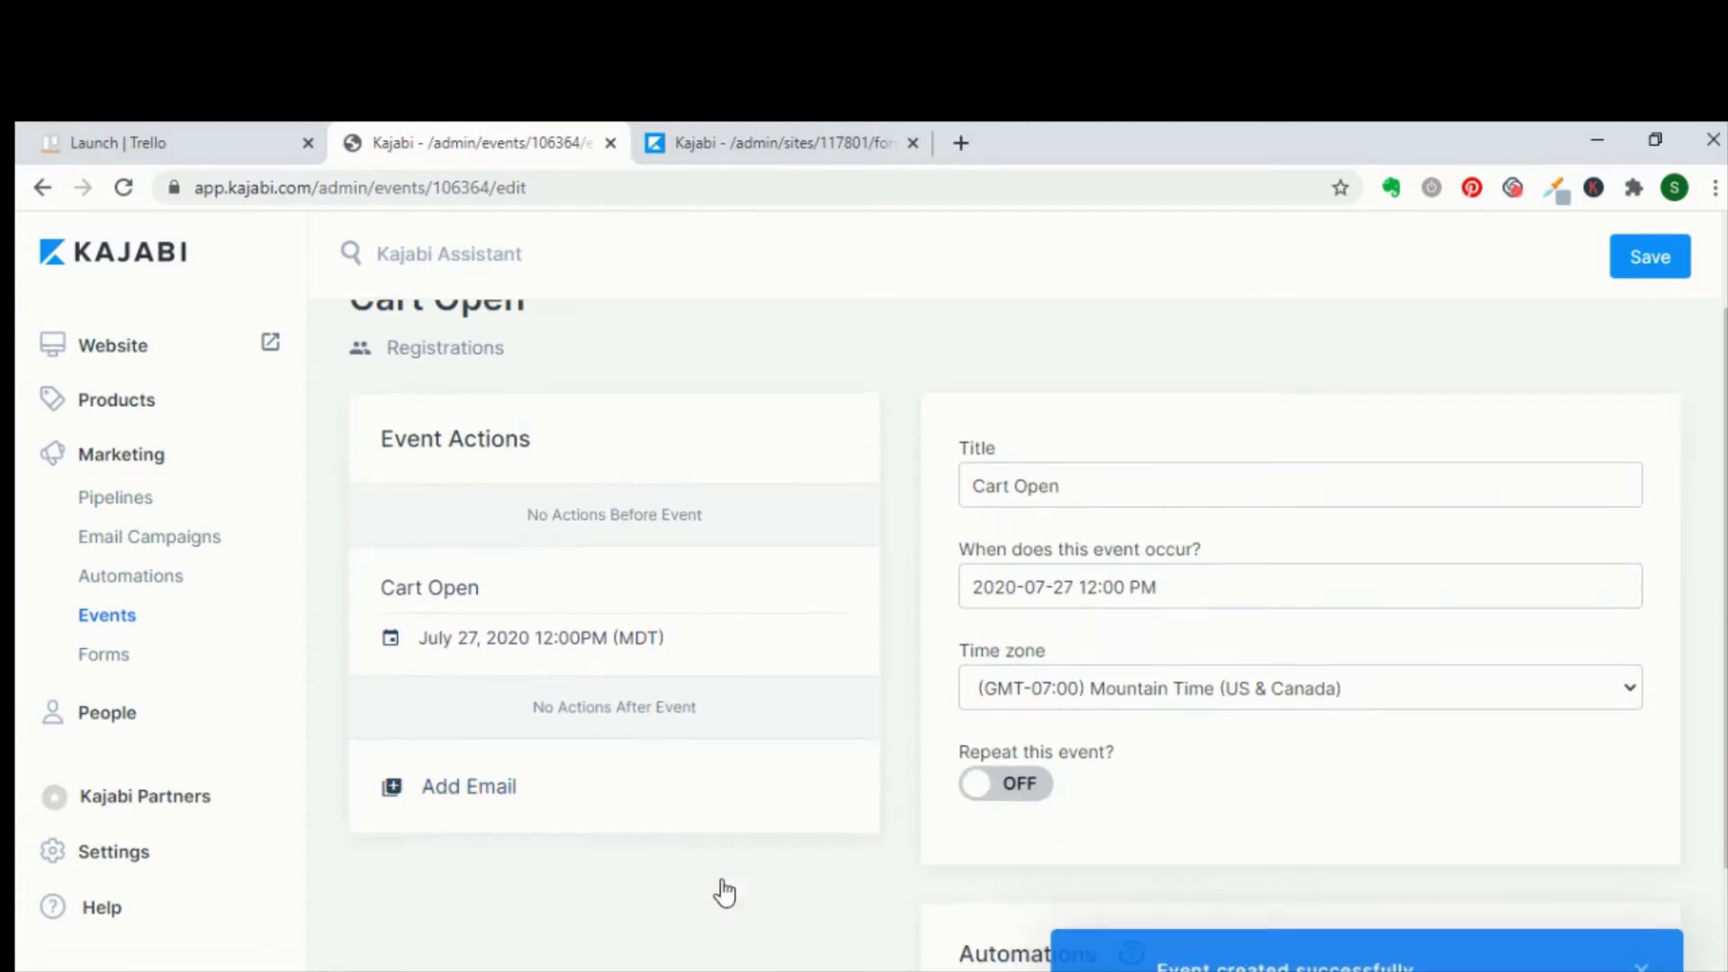
left_click(484, 774)
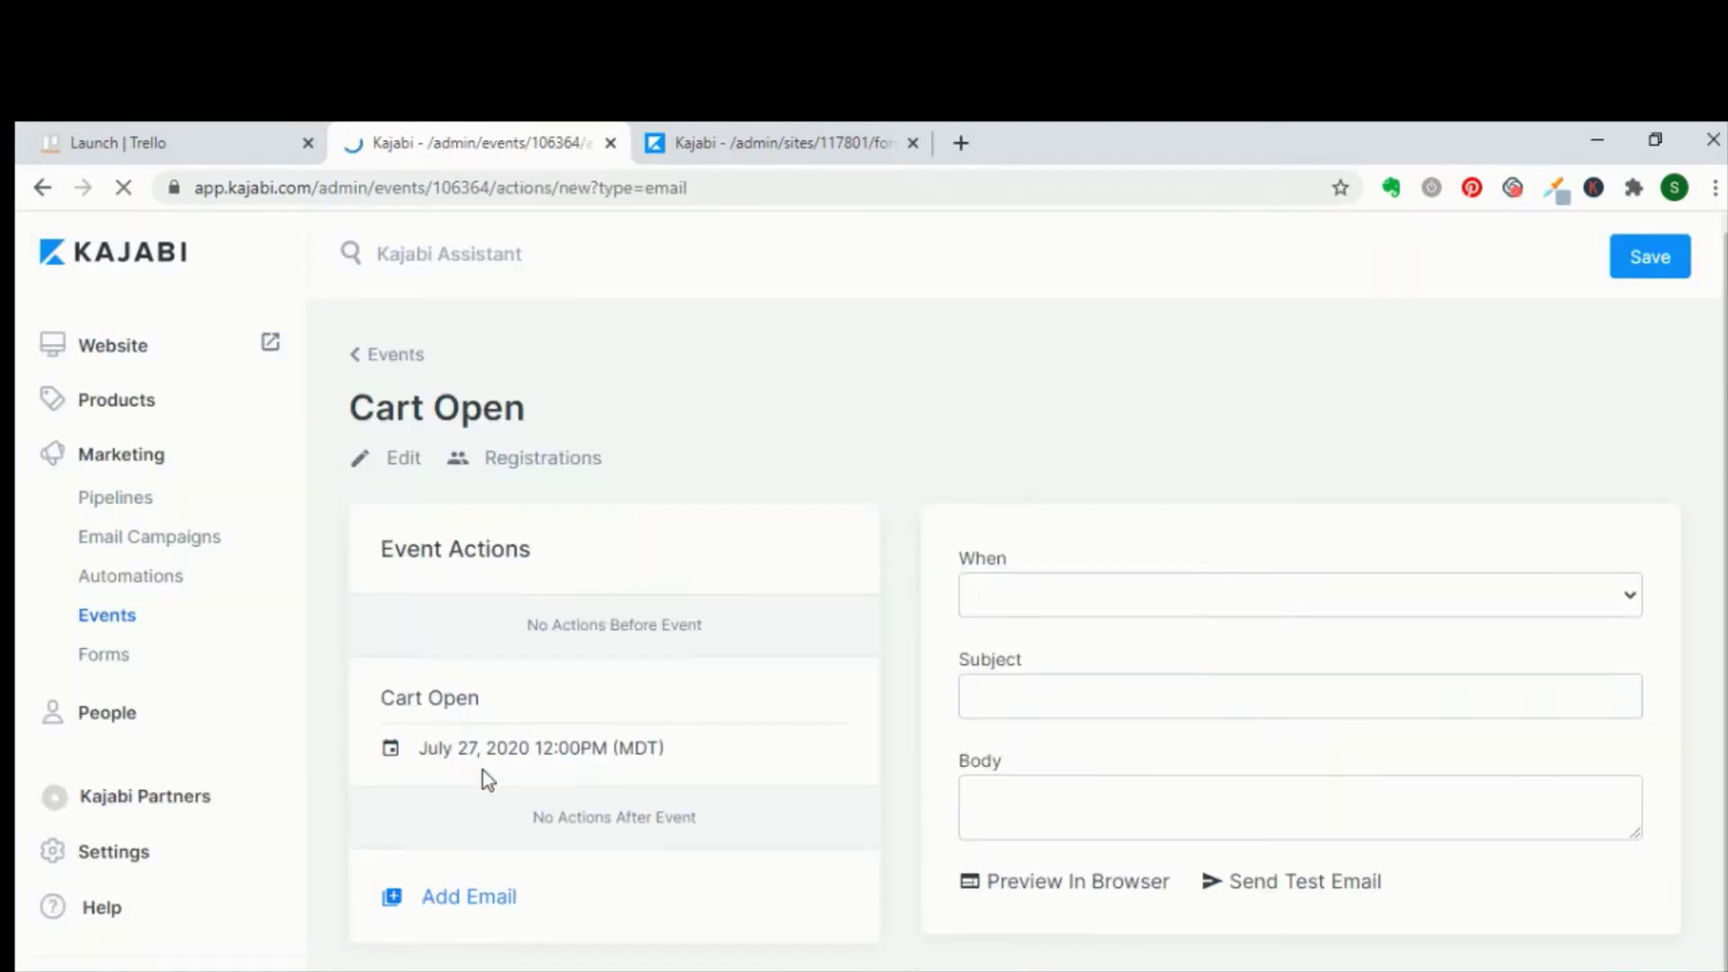
left_click(1071, 603)
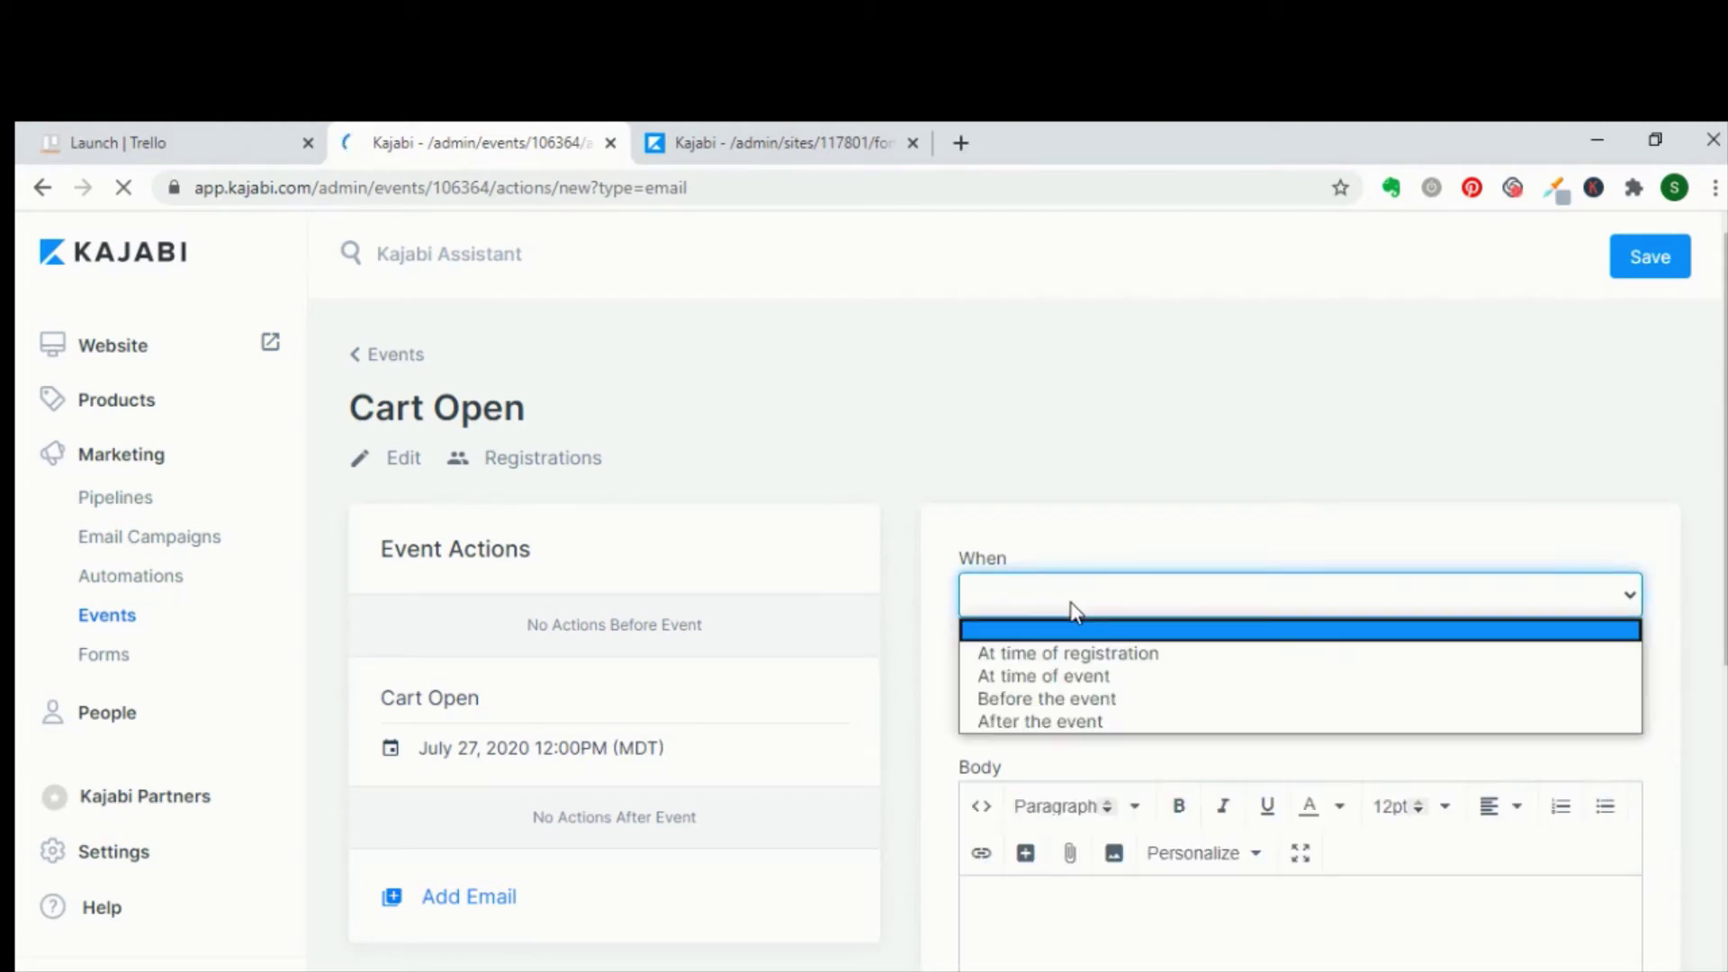
left_click(1113, 658)
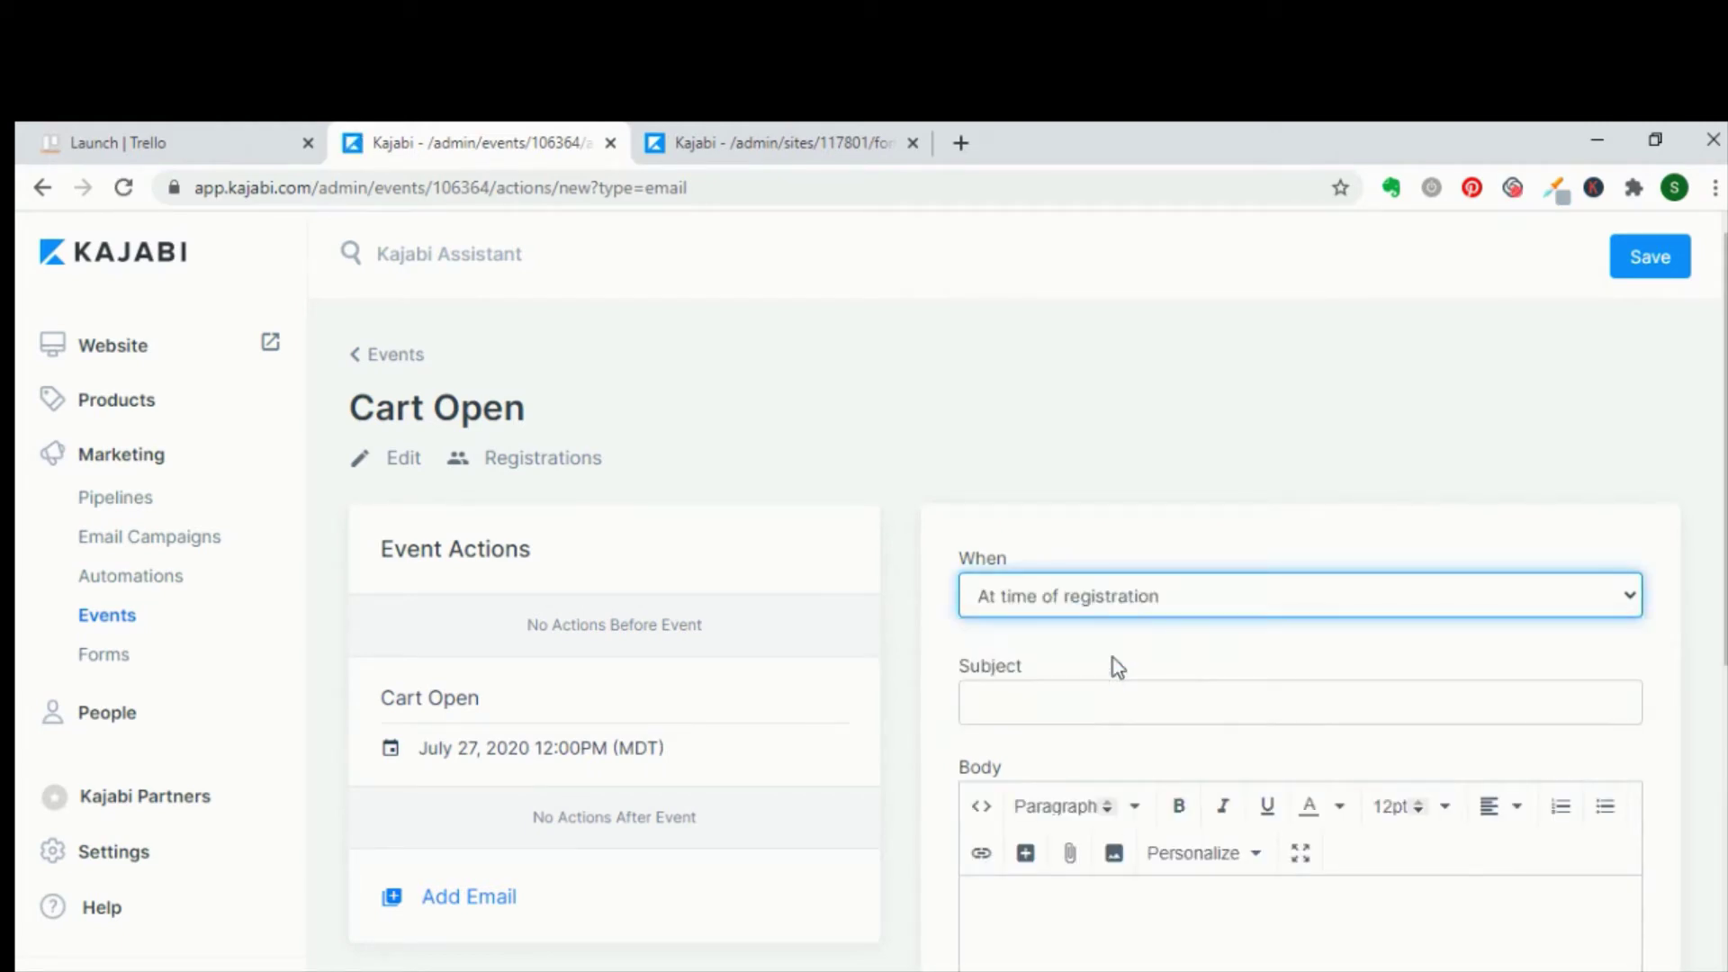
Step: Give the email subject 'You're on the list!' and body 'Welcome!', then save it
left_click(1092, 711)
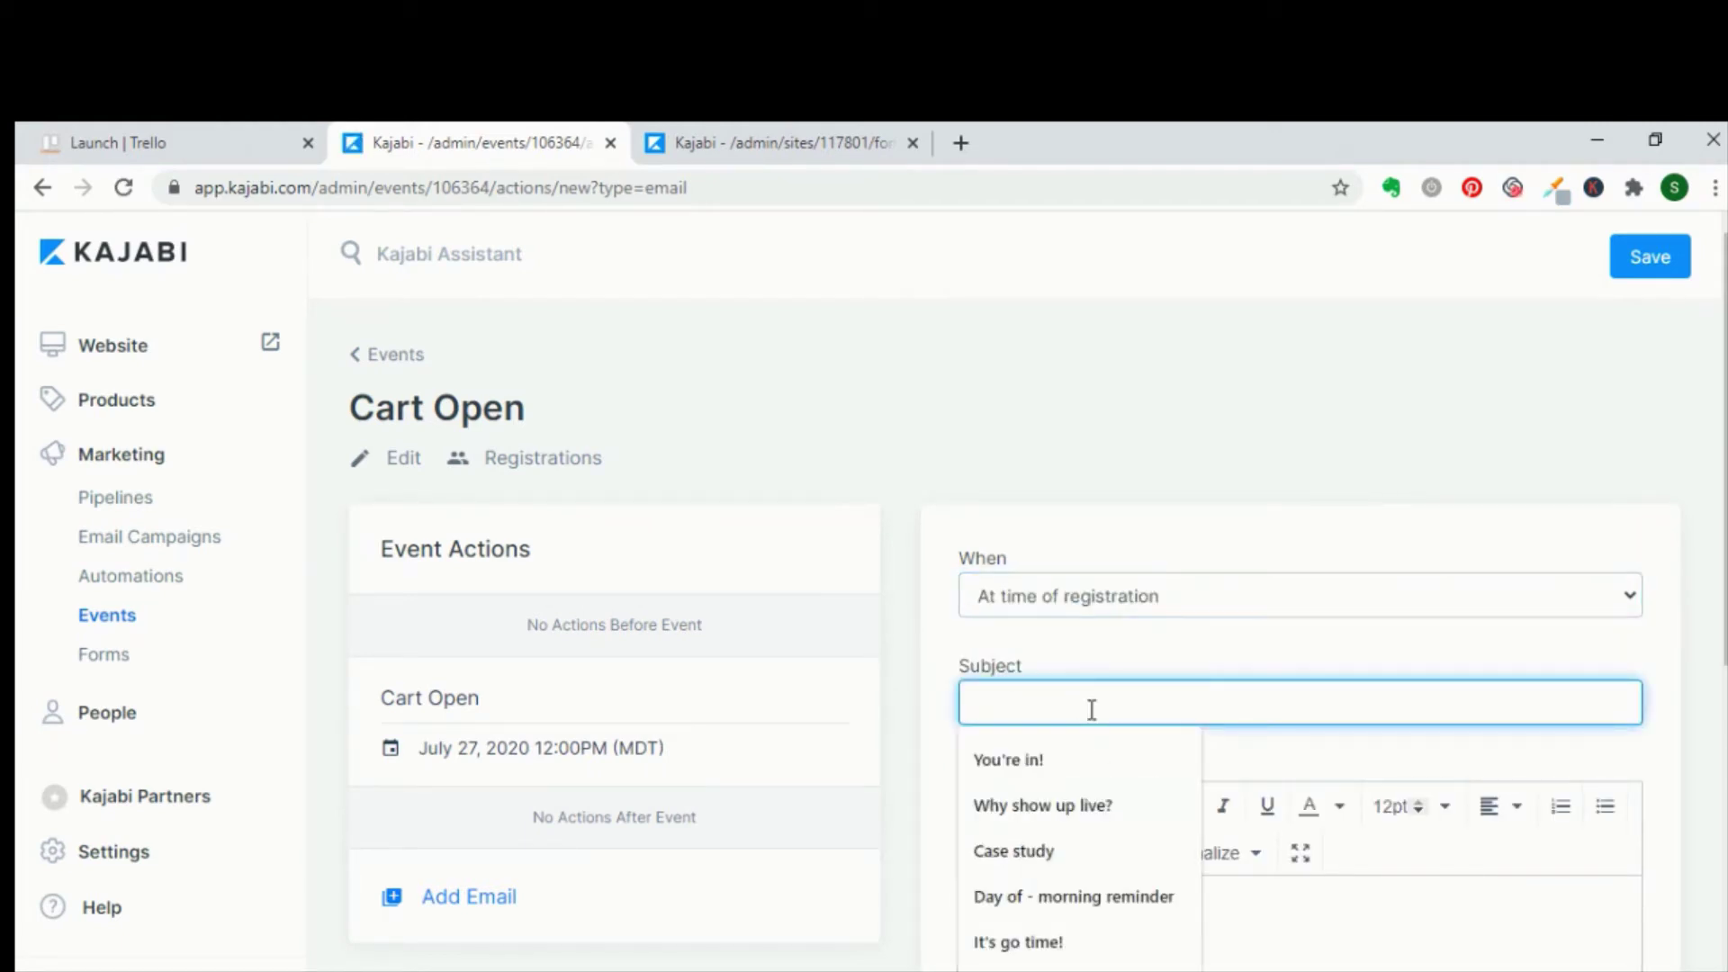
type("You're on the list")
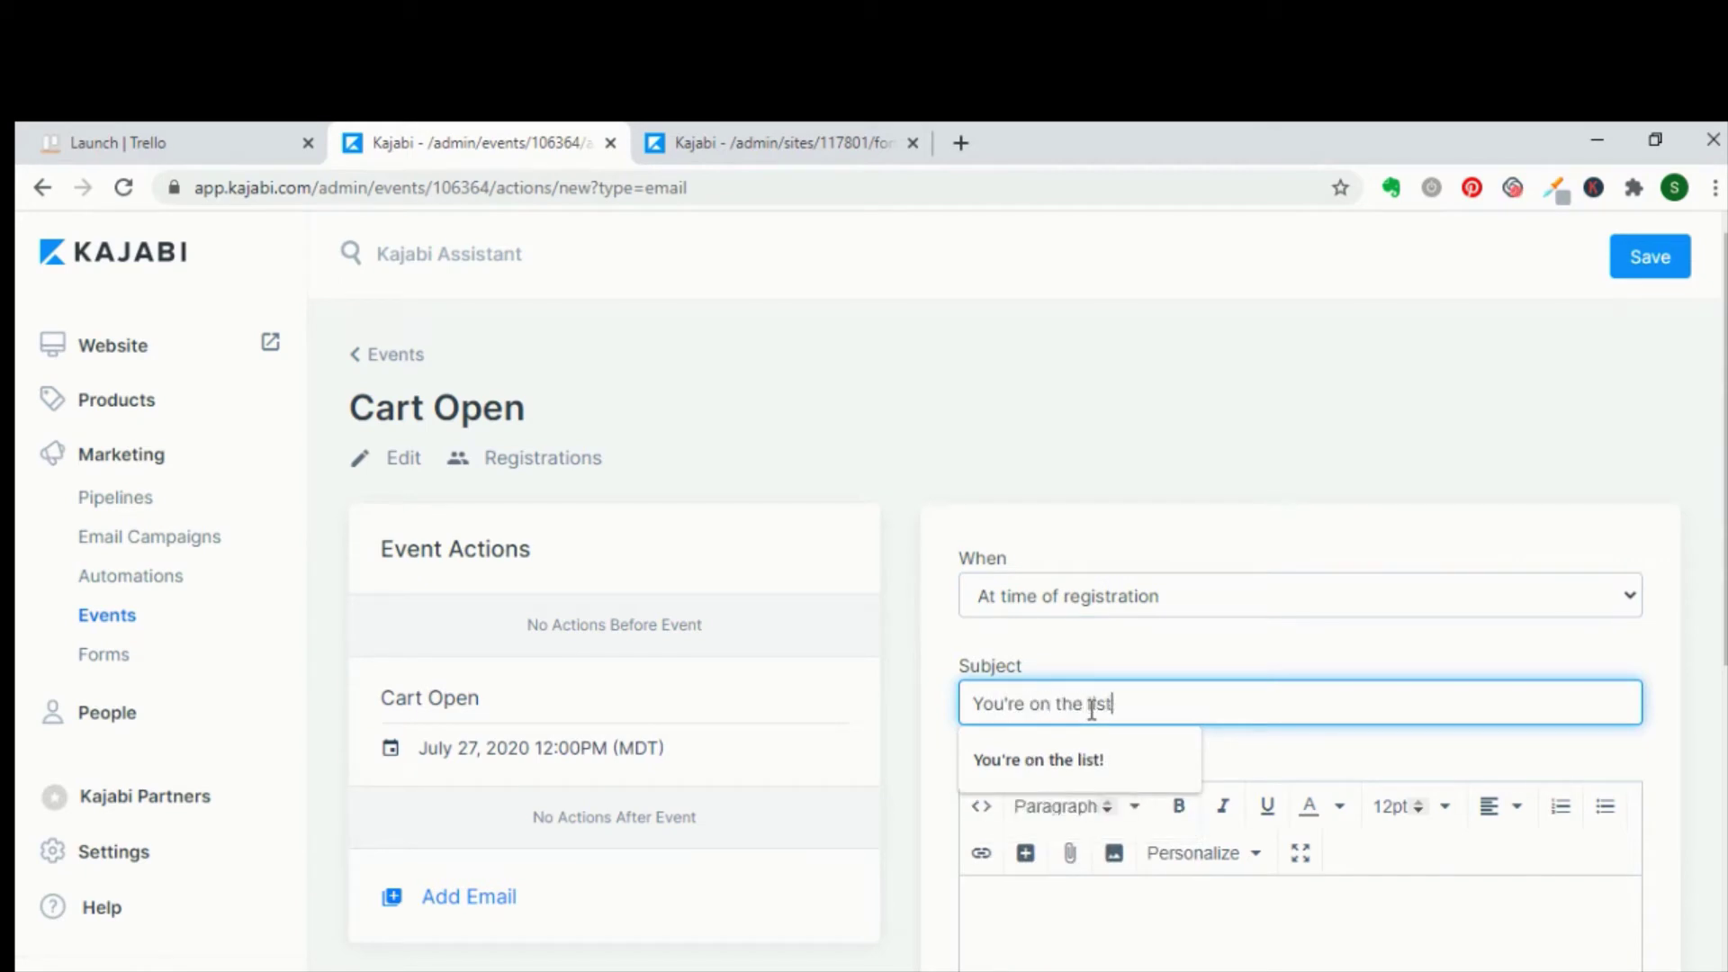
type("!")
scroll(1242, 780, "down", 3)
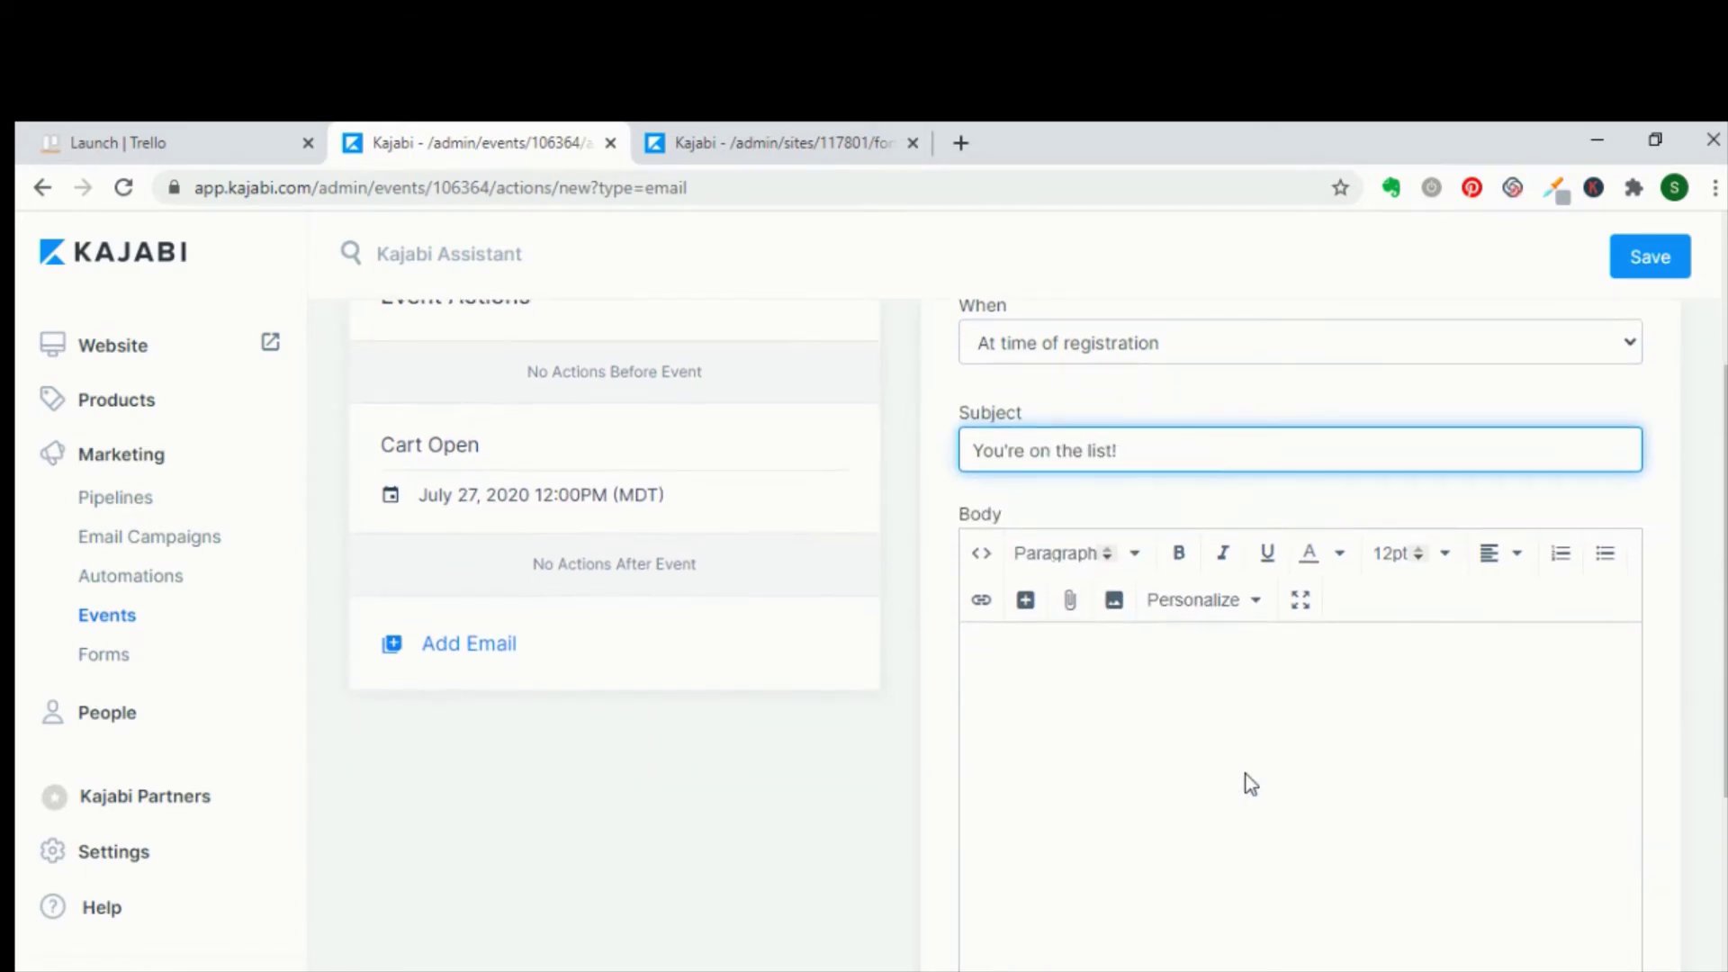
left_click(1214, 722)
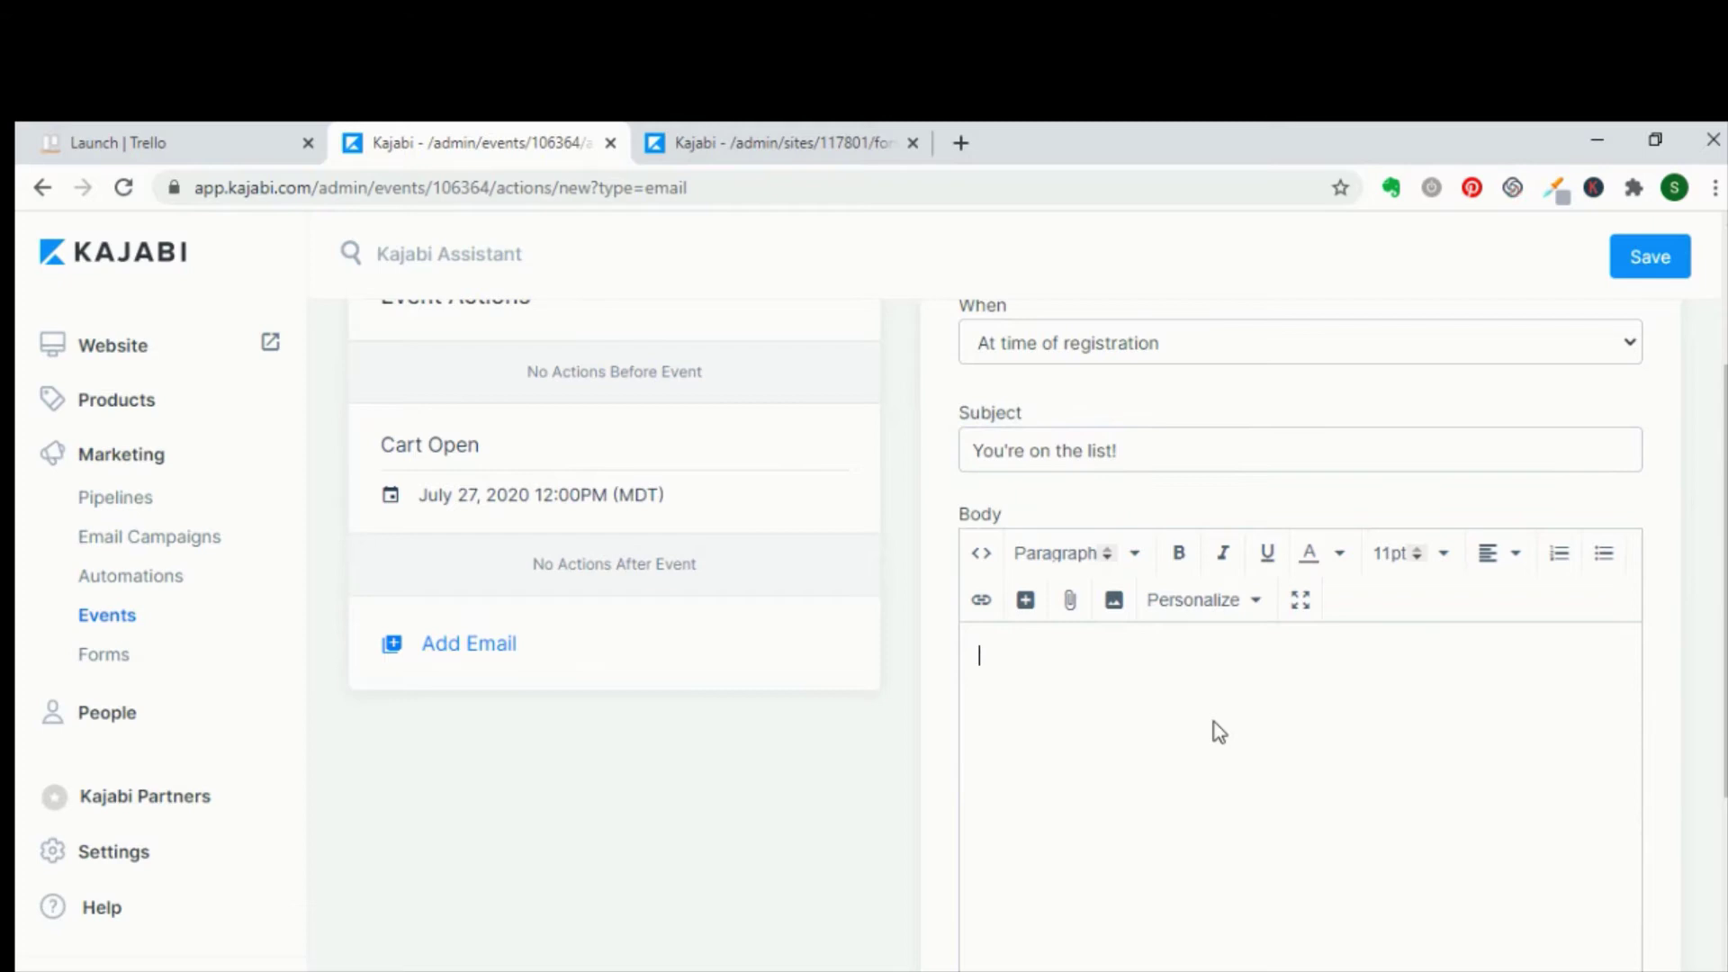
type("Welcome!")
scroll(823, 733, "down", 3)
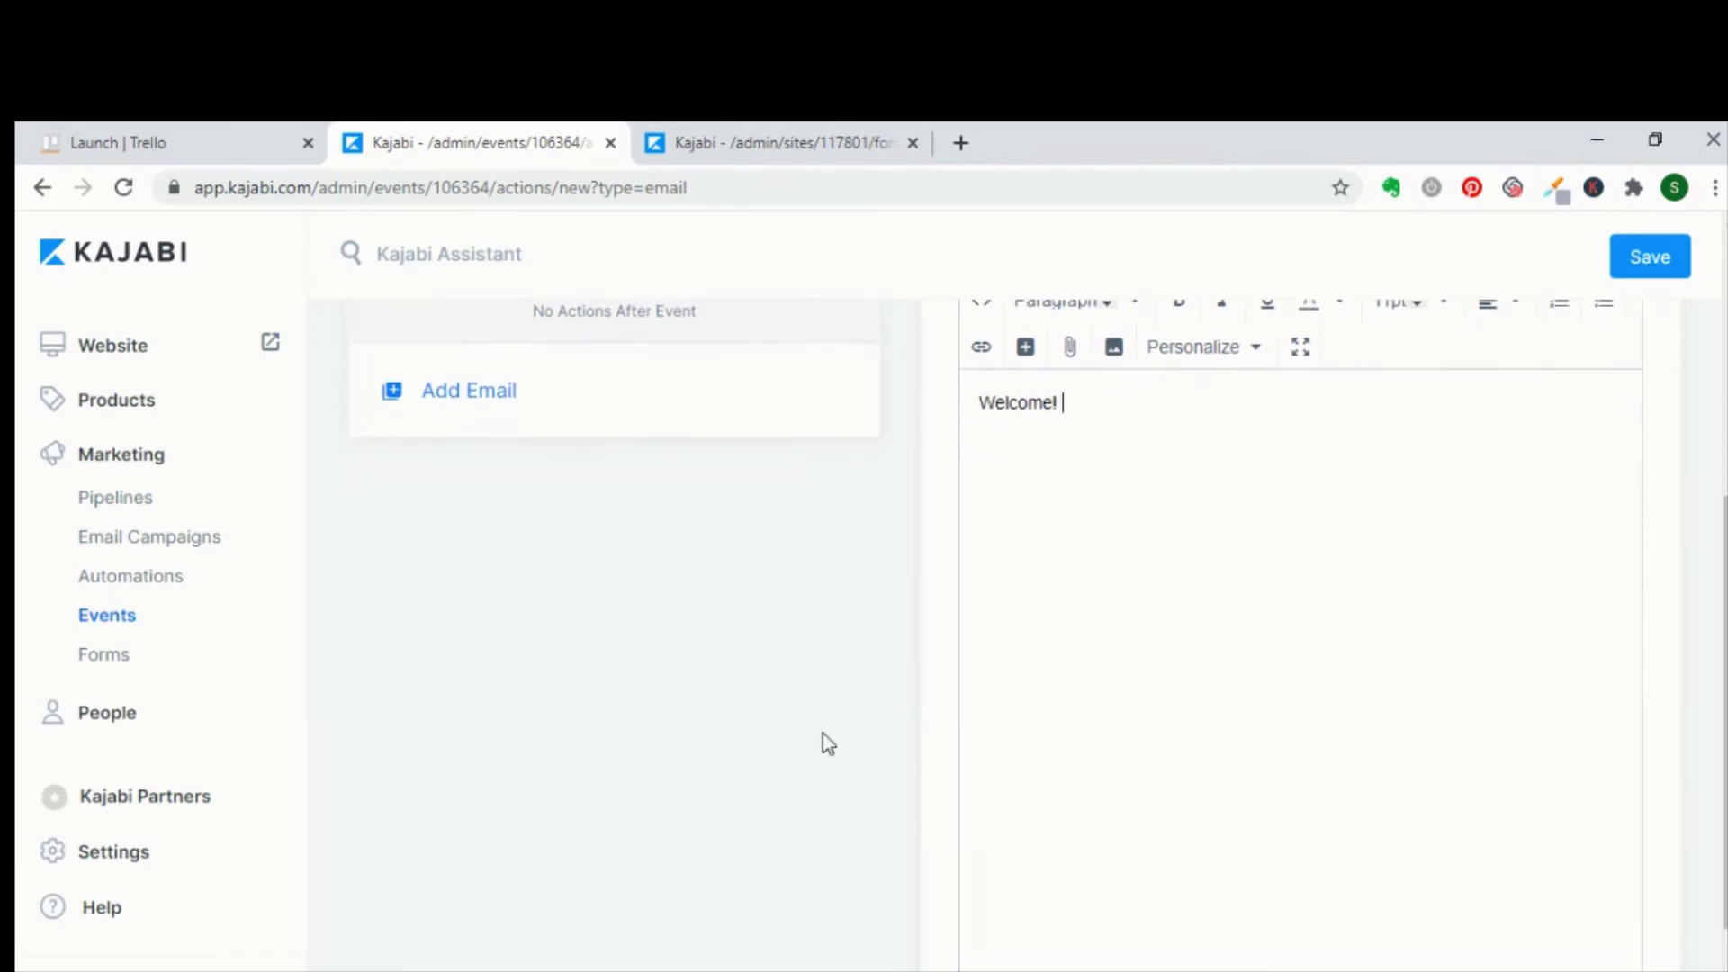
scroll(823, 733, "up", 5)
left_click(1642, 259)
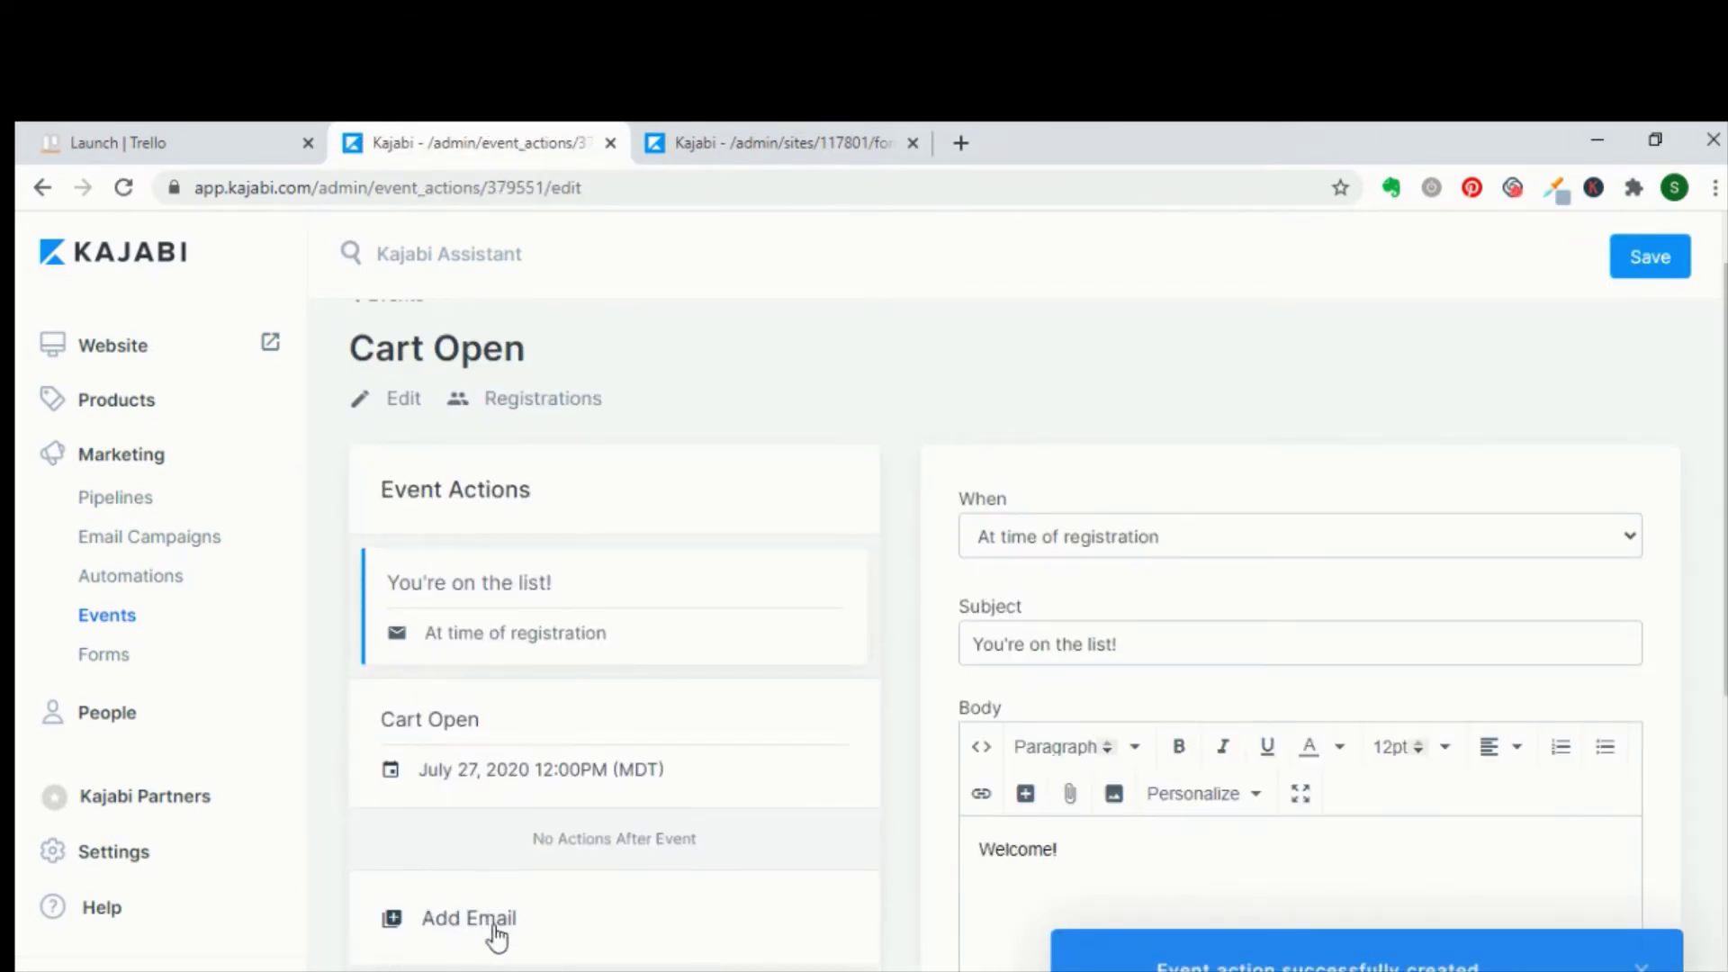
left_click(495, 928)
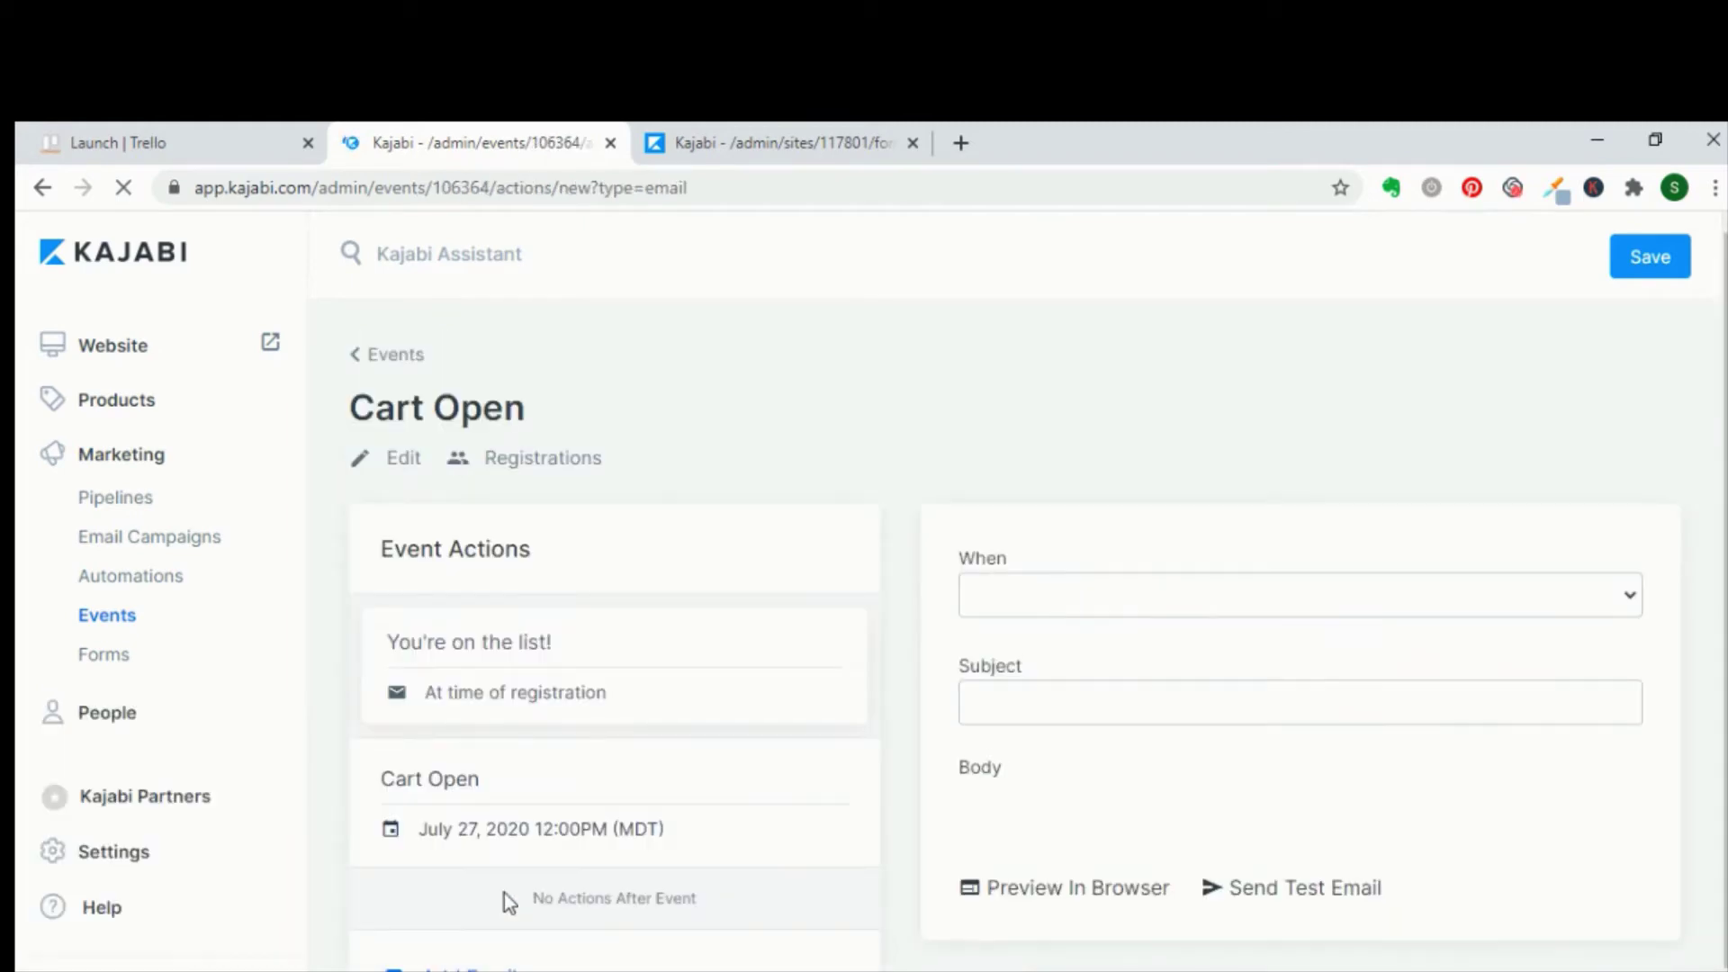
Step: Save a 'My Story' email, body 'Get personal', sent 7 days before the event
left_click(1141, 605)
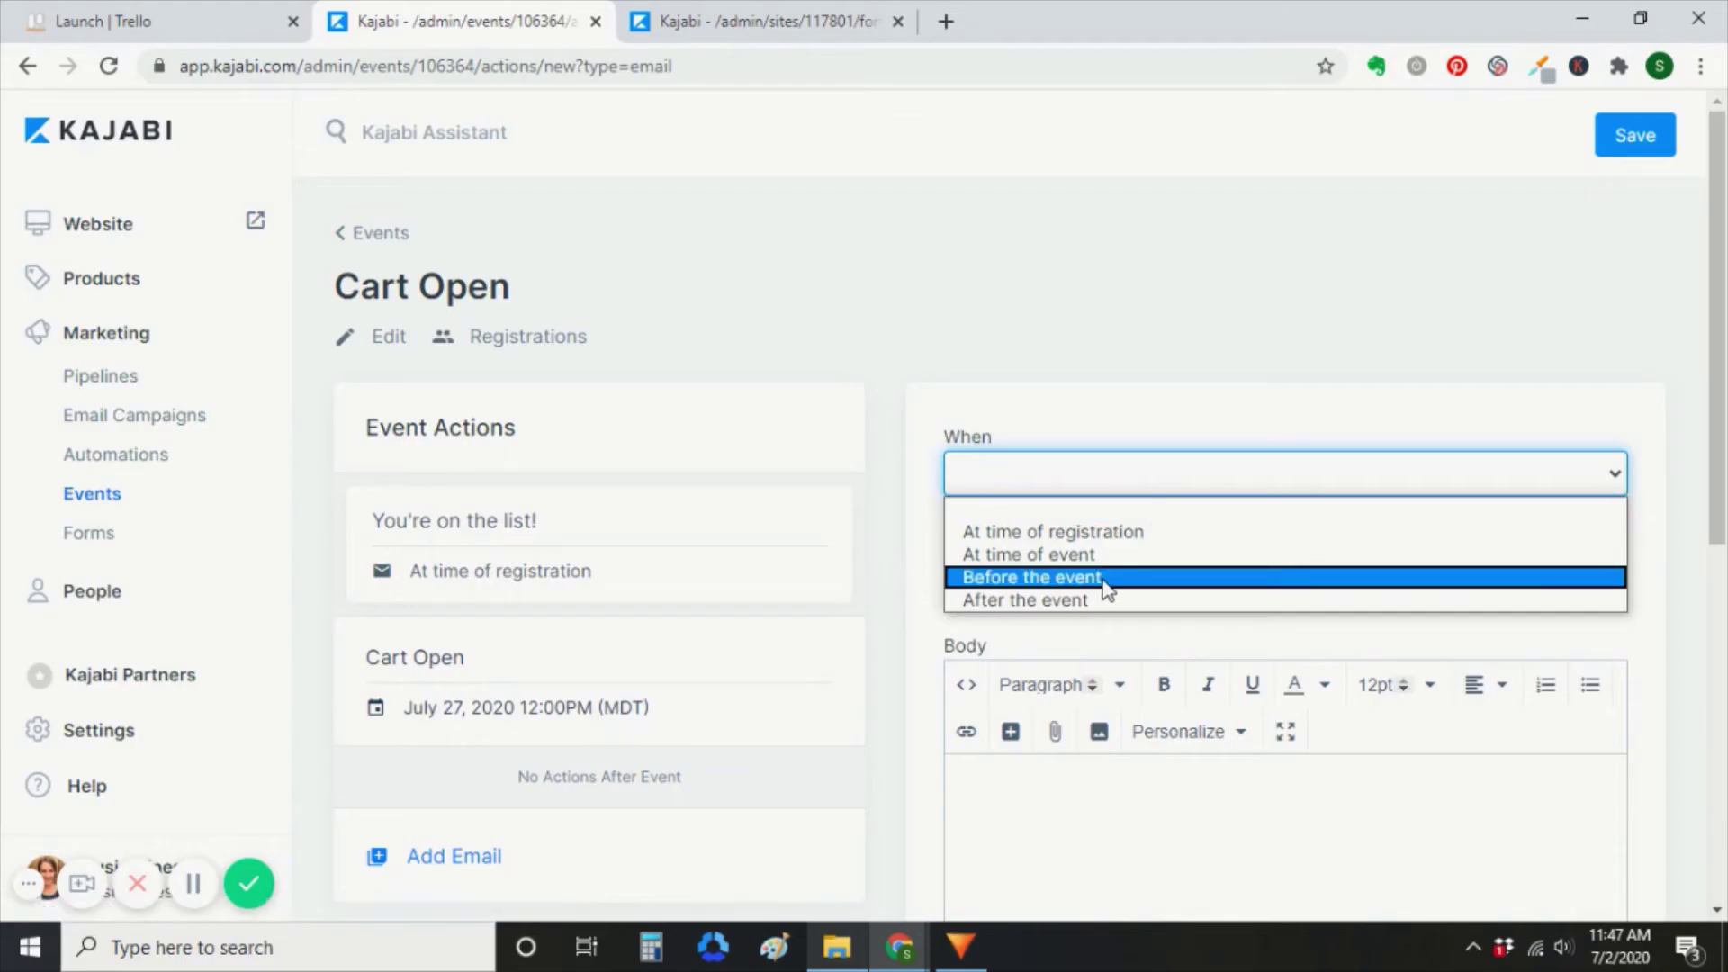
left_click(1122, 704)
left_click(1080, 596)
type("7")
left_click(1397, 594)
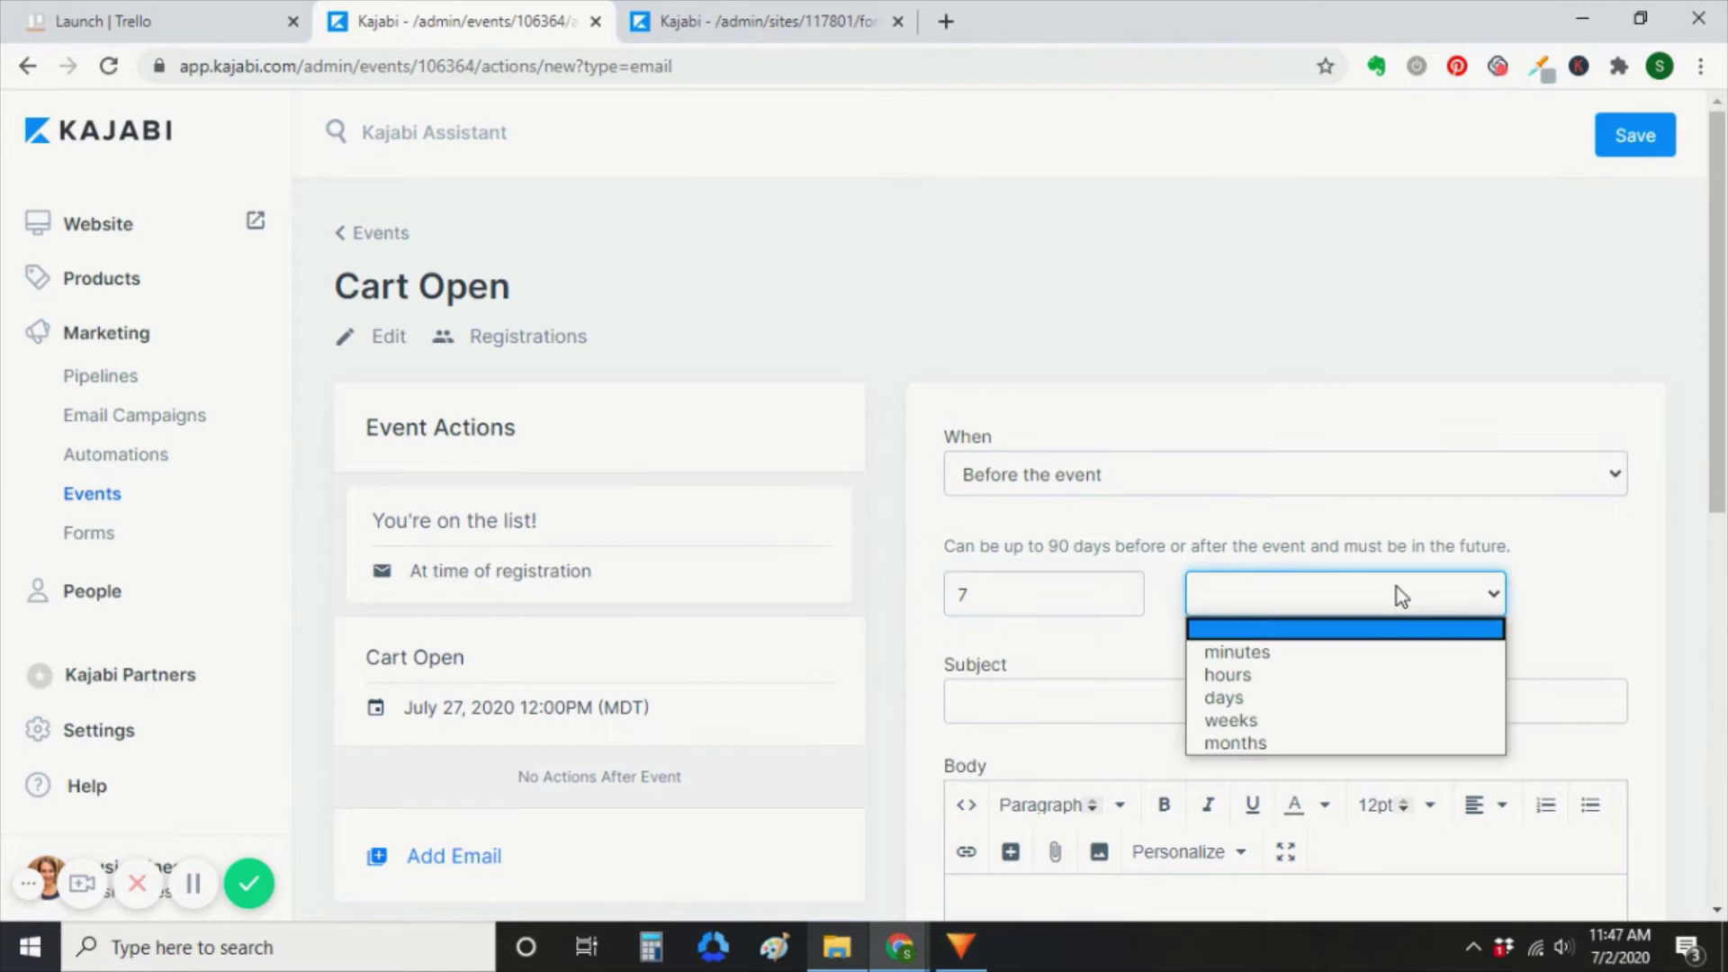
left_click(1358, 698)
left_click(1203, 701)
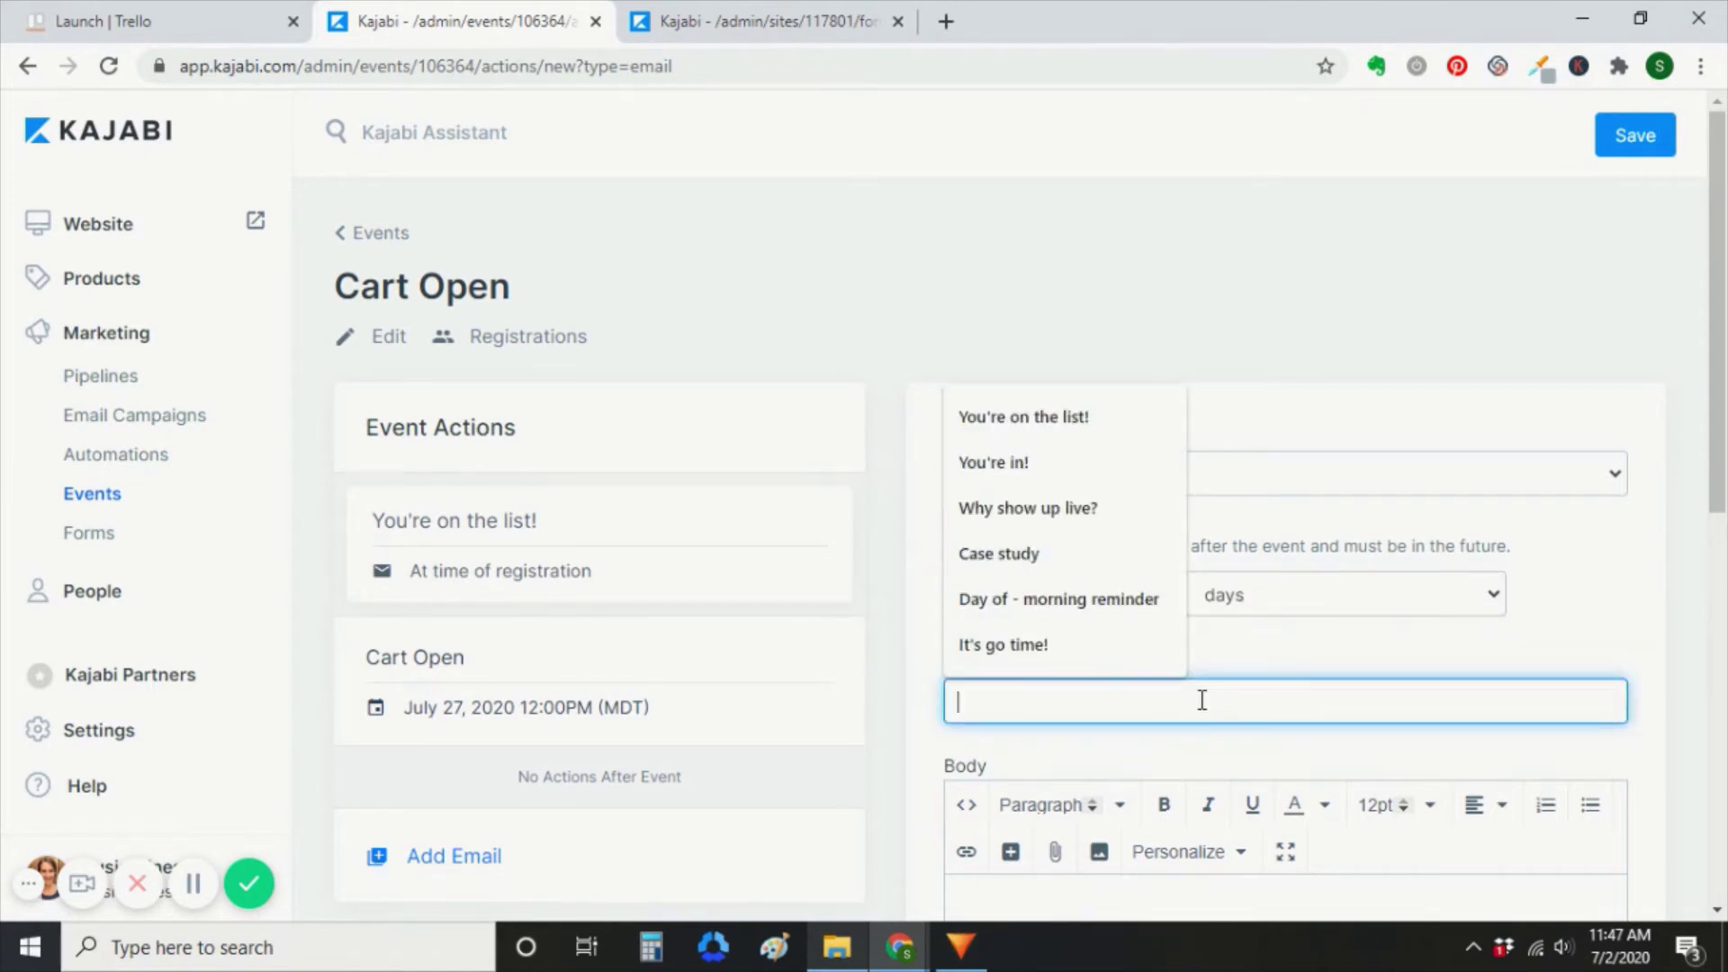
type("My STor")
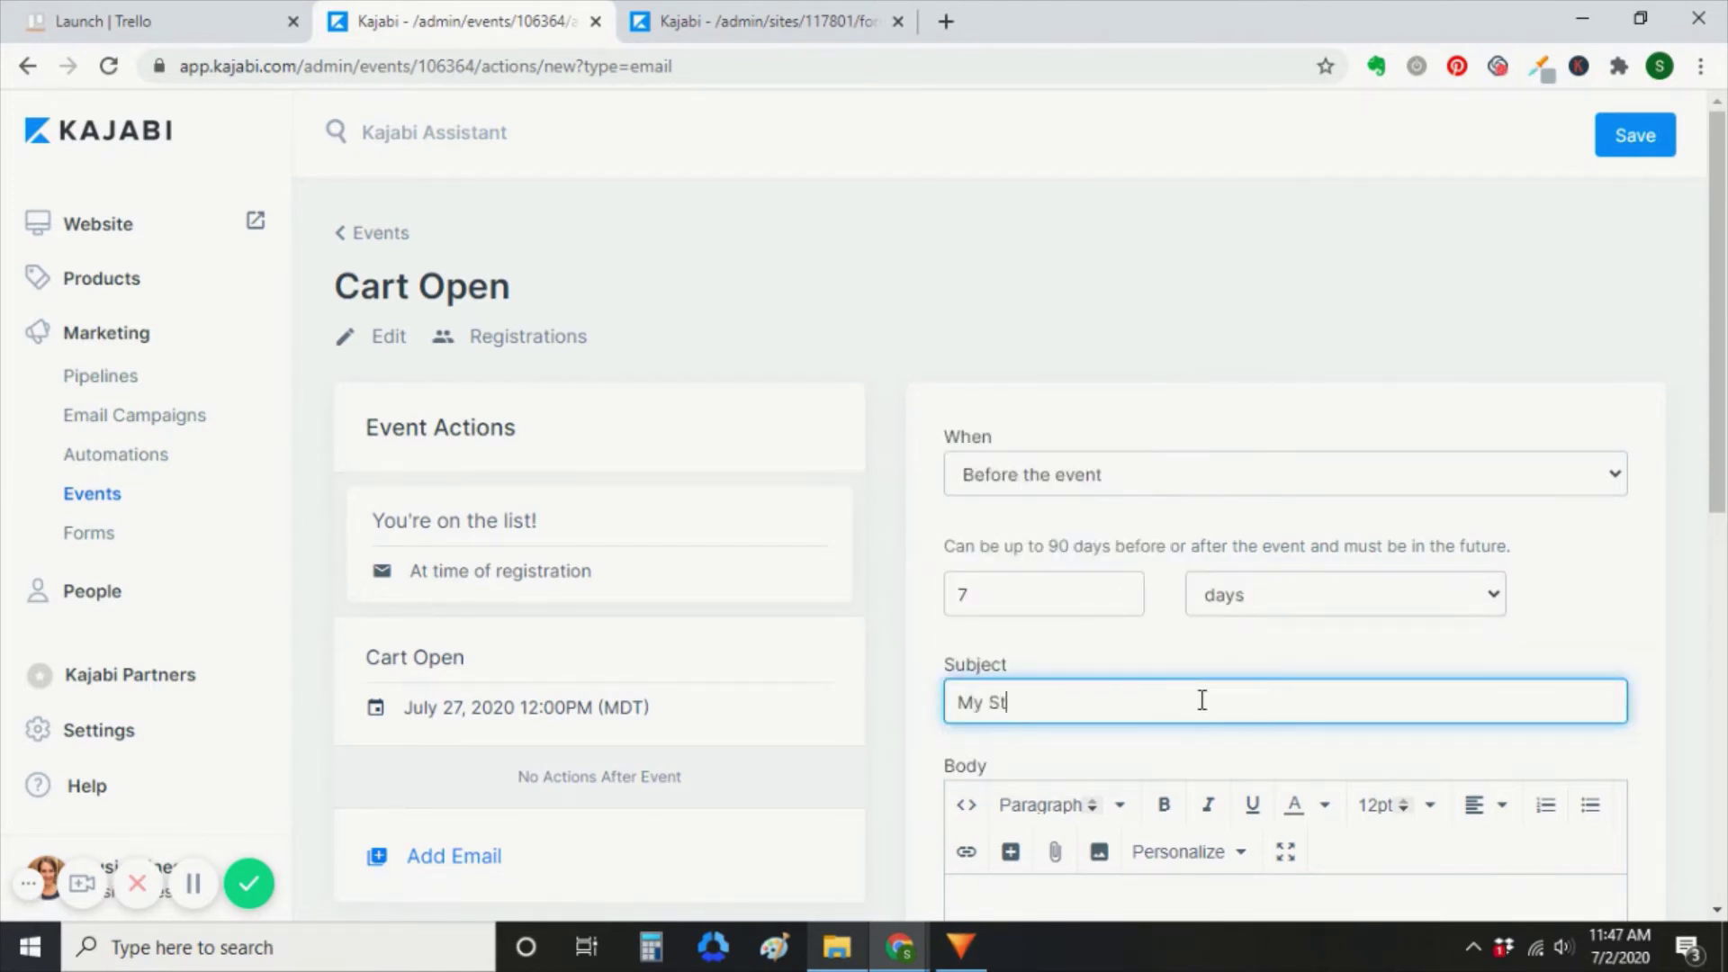
type("ory")
key("Tab")
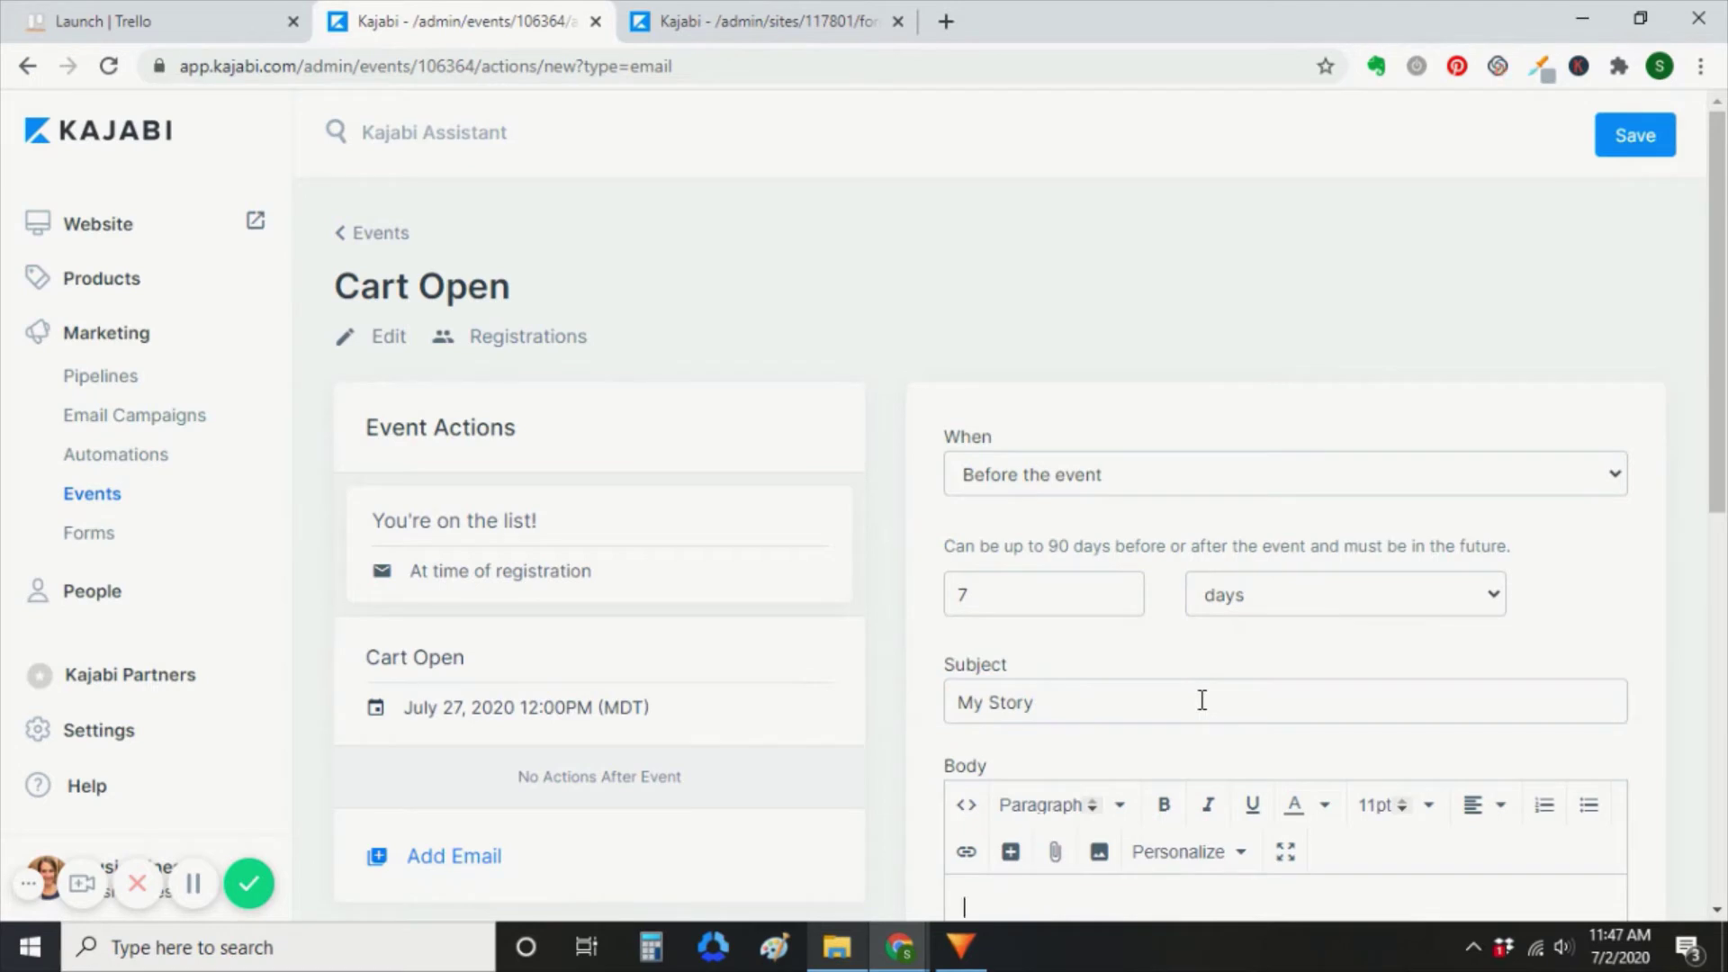
type("Get personal")
scroll(1201, 700, "down", 2)
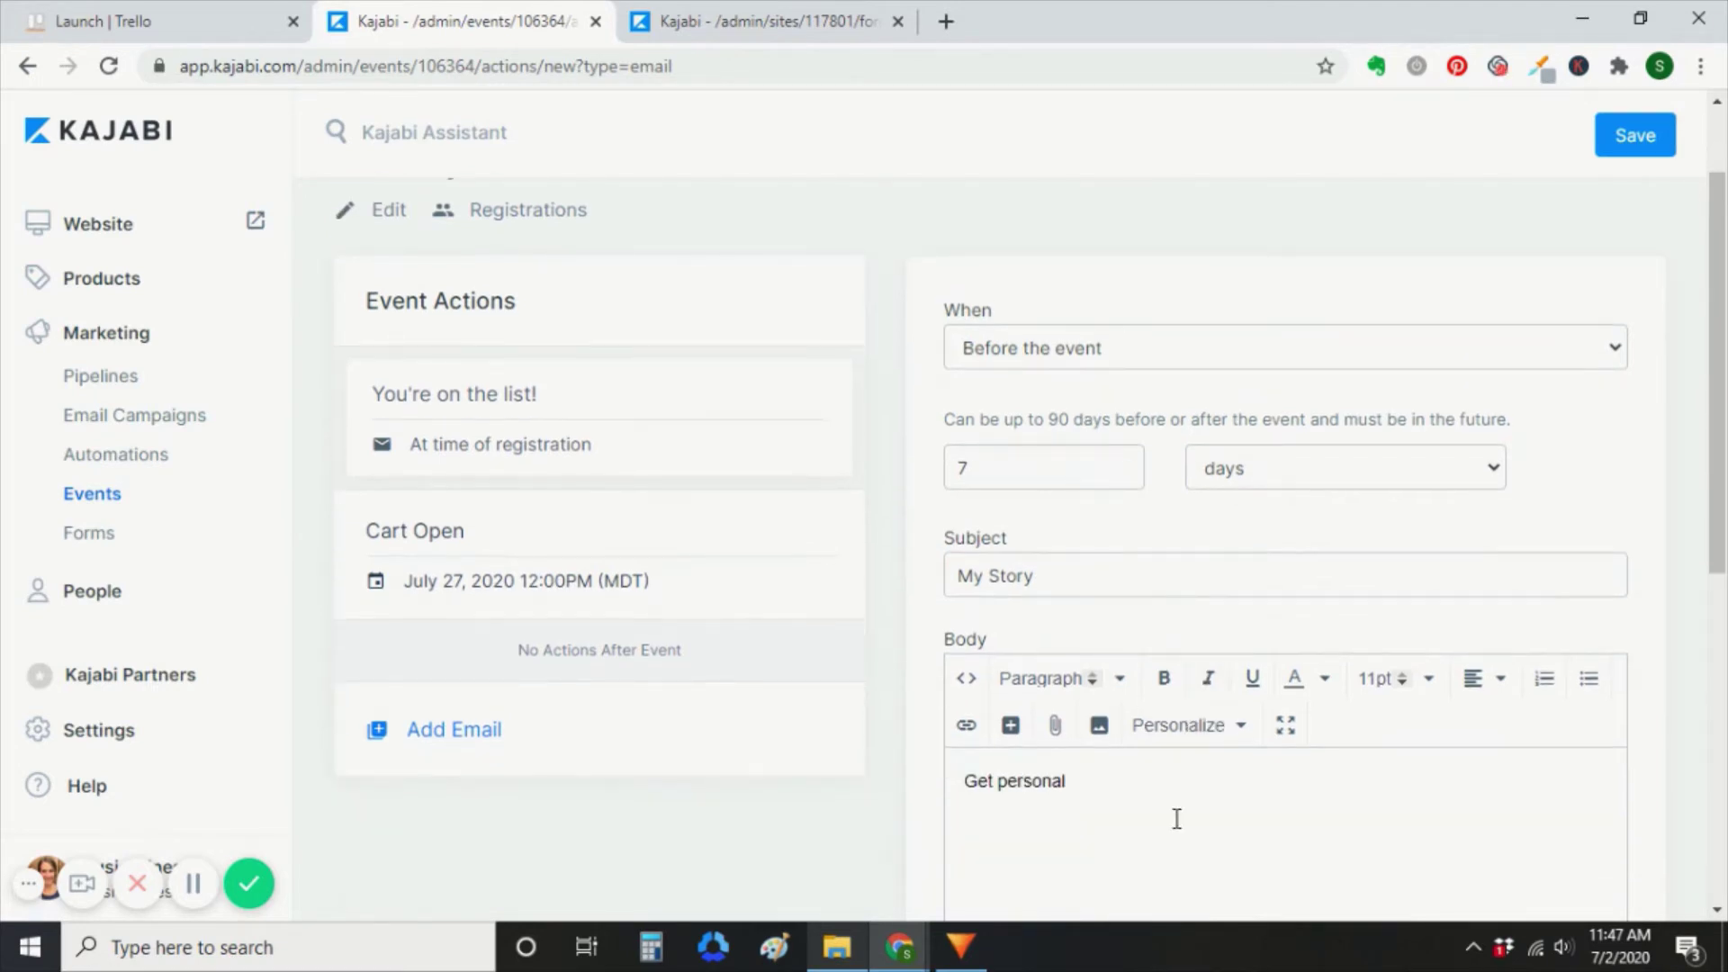
left_click(1634, 135)
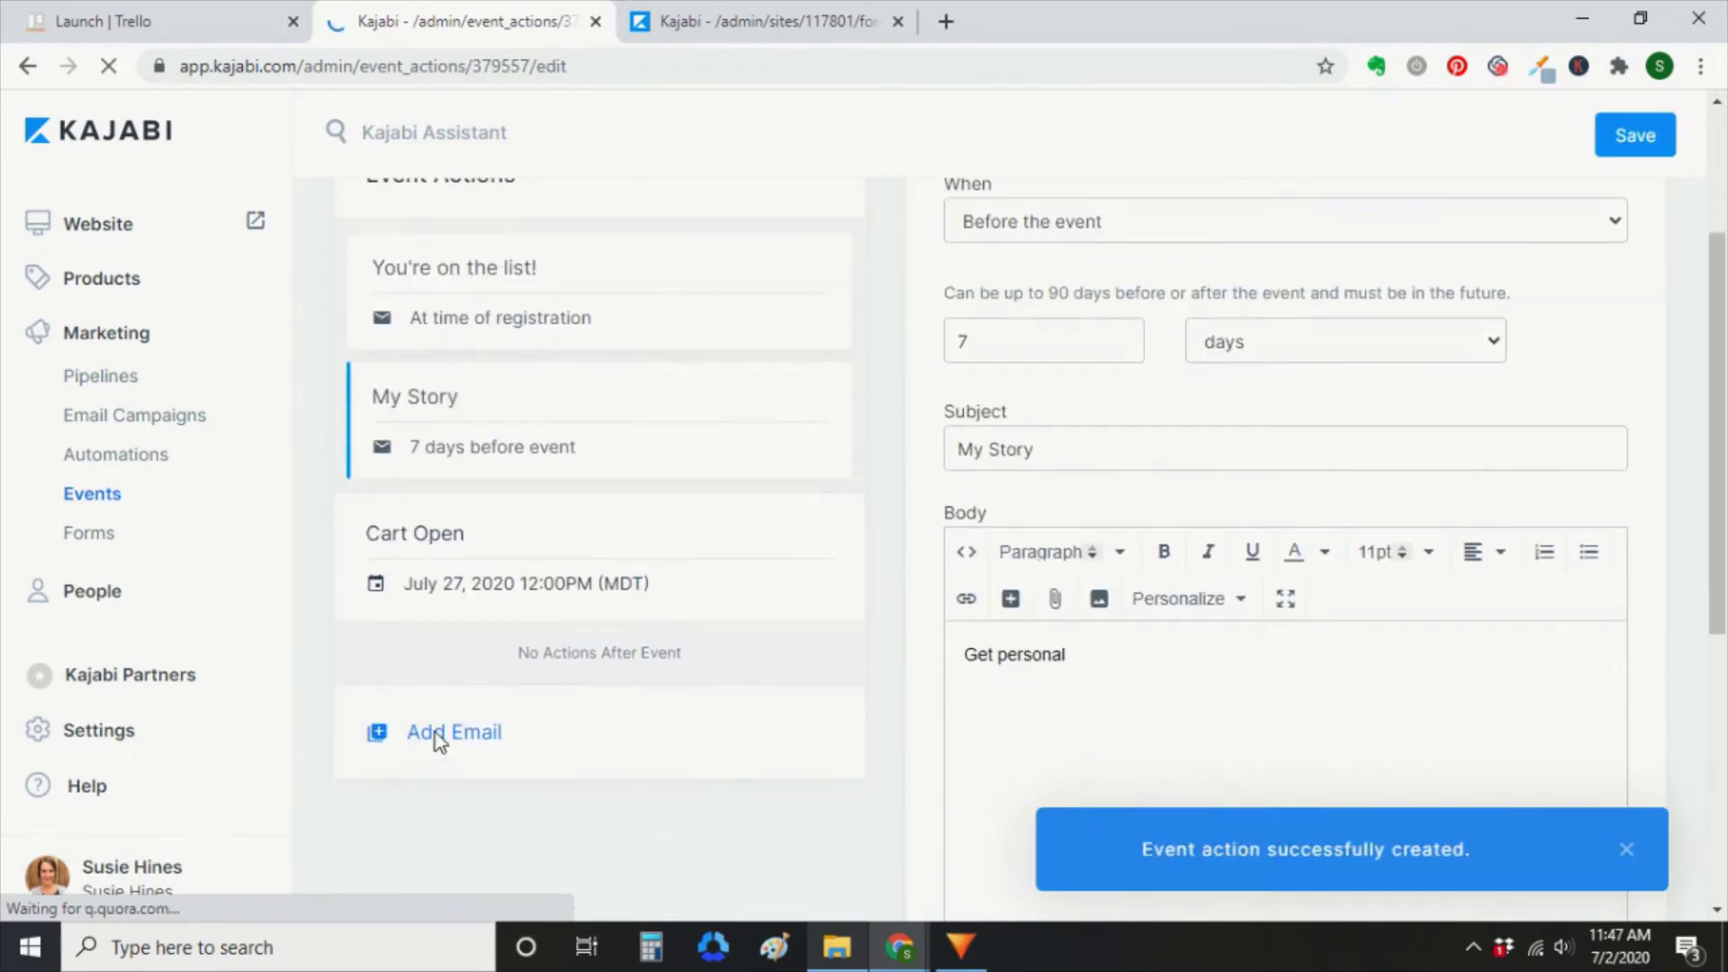
Step: Add and save a 'Cart is open!' email with body 'Sales page here:'
left_click(437, 735)
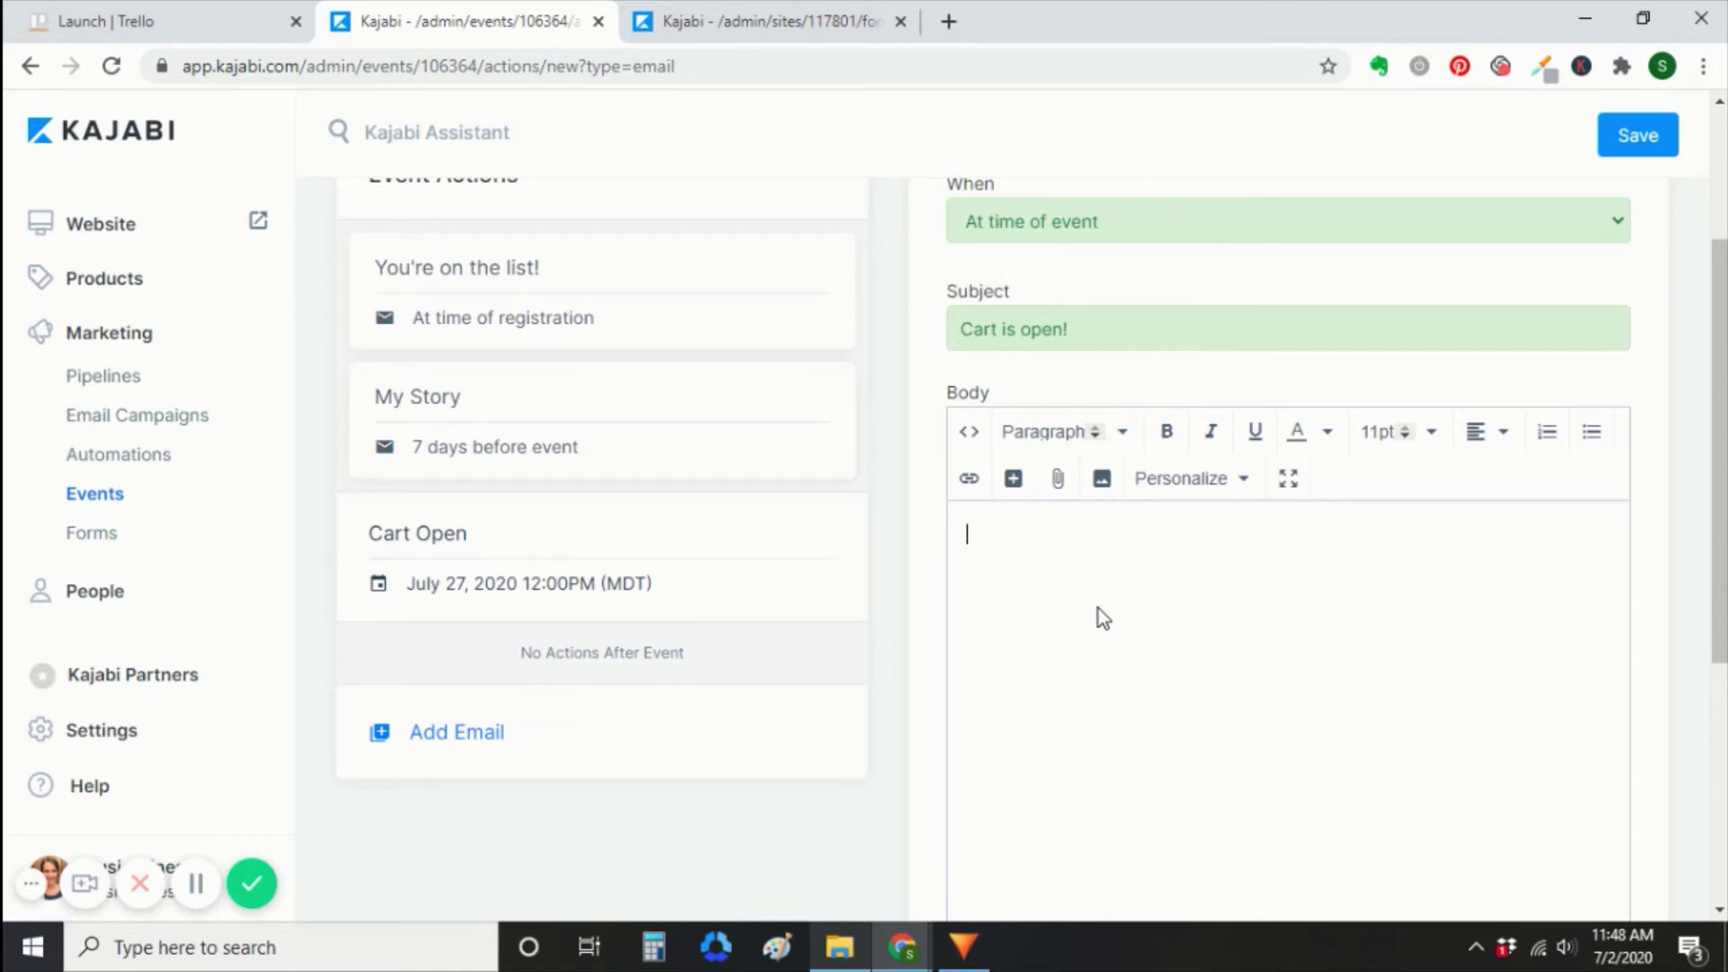
type("Sales page here:")
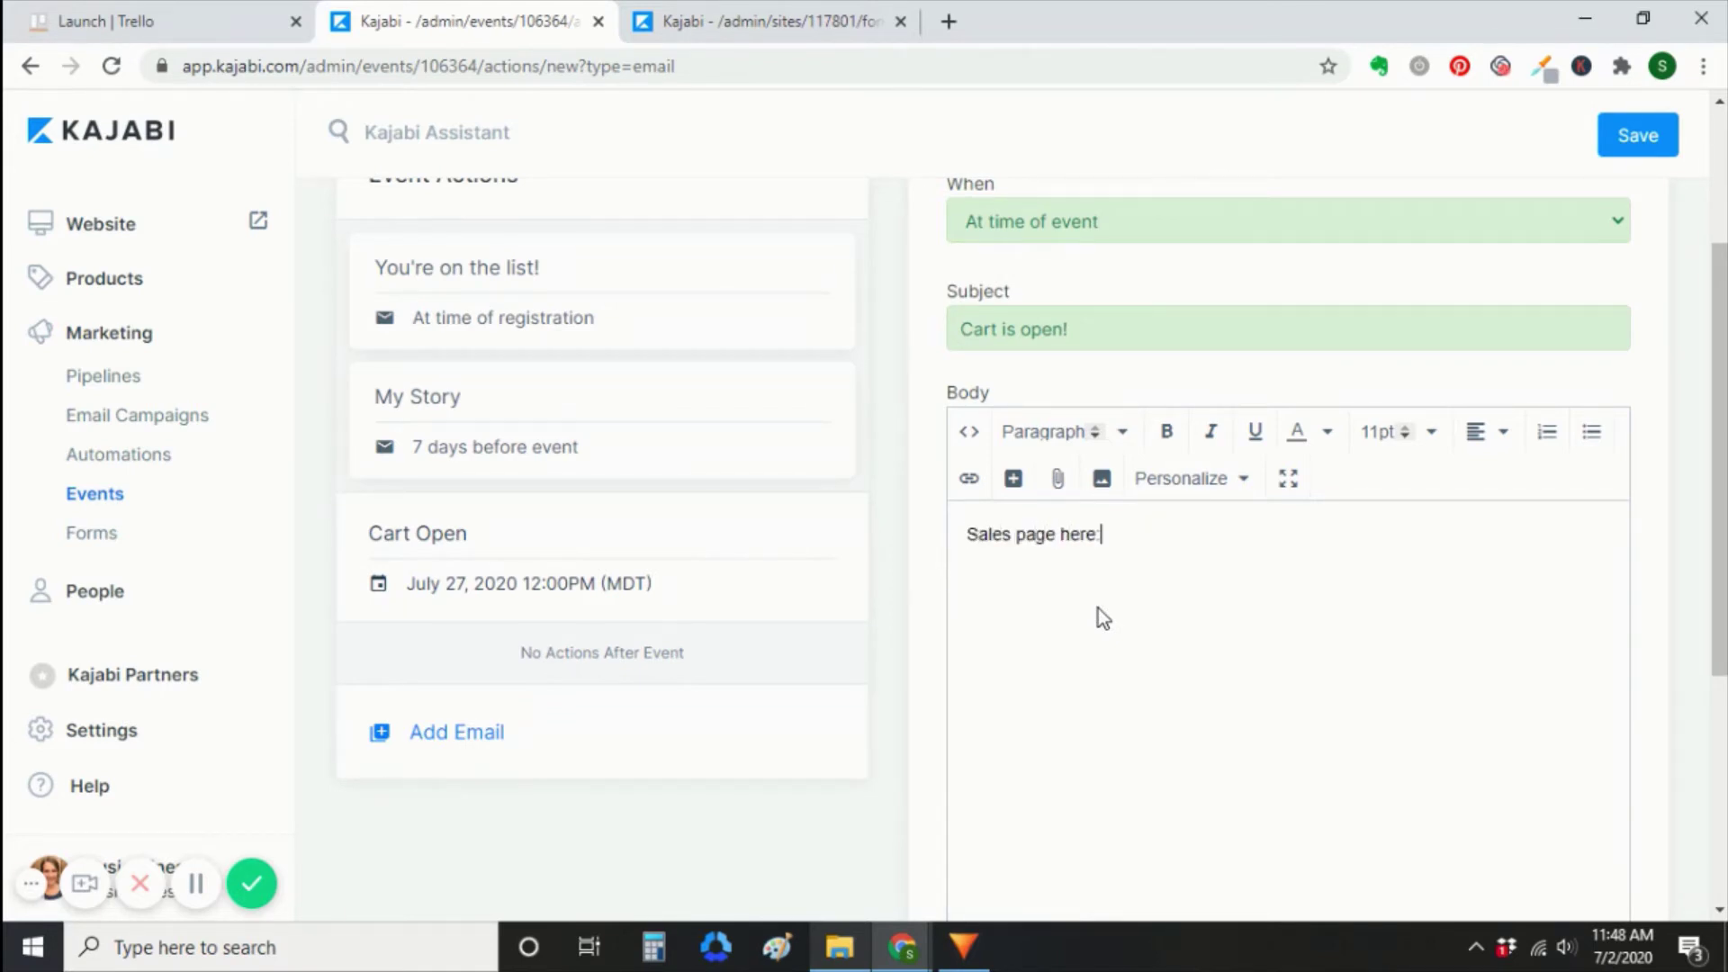
left_click(1632, 140)
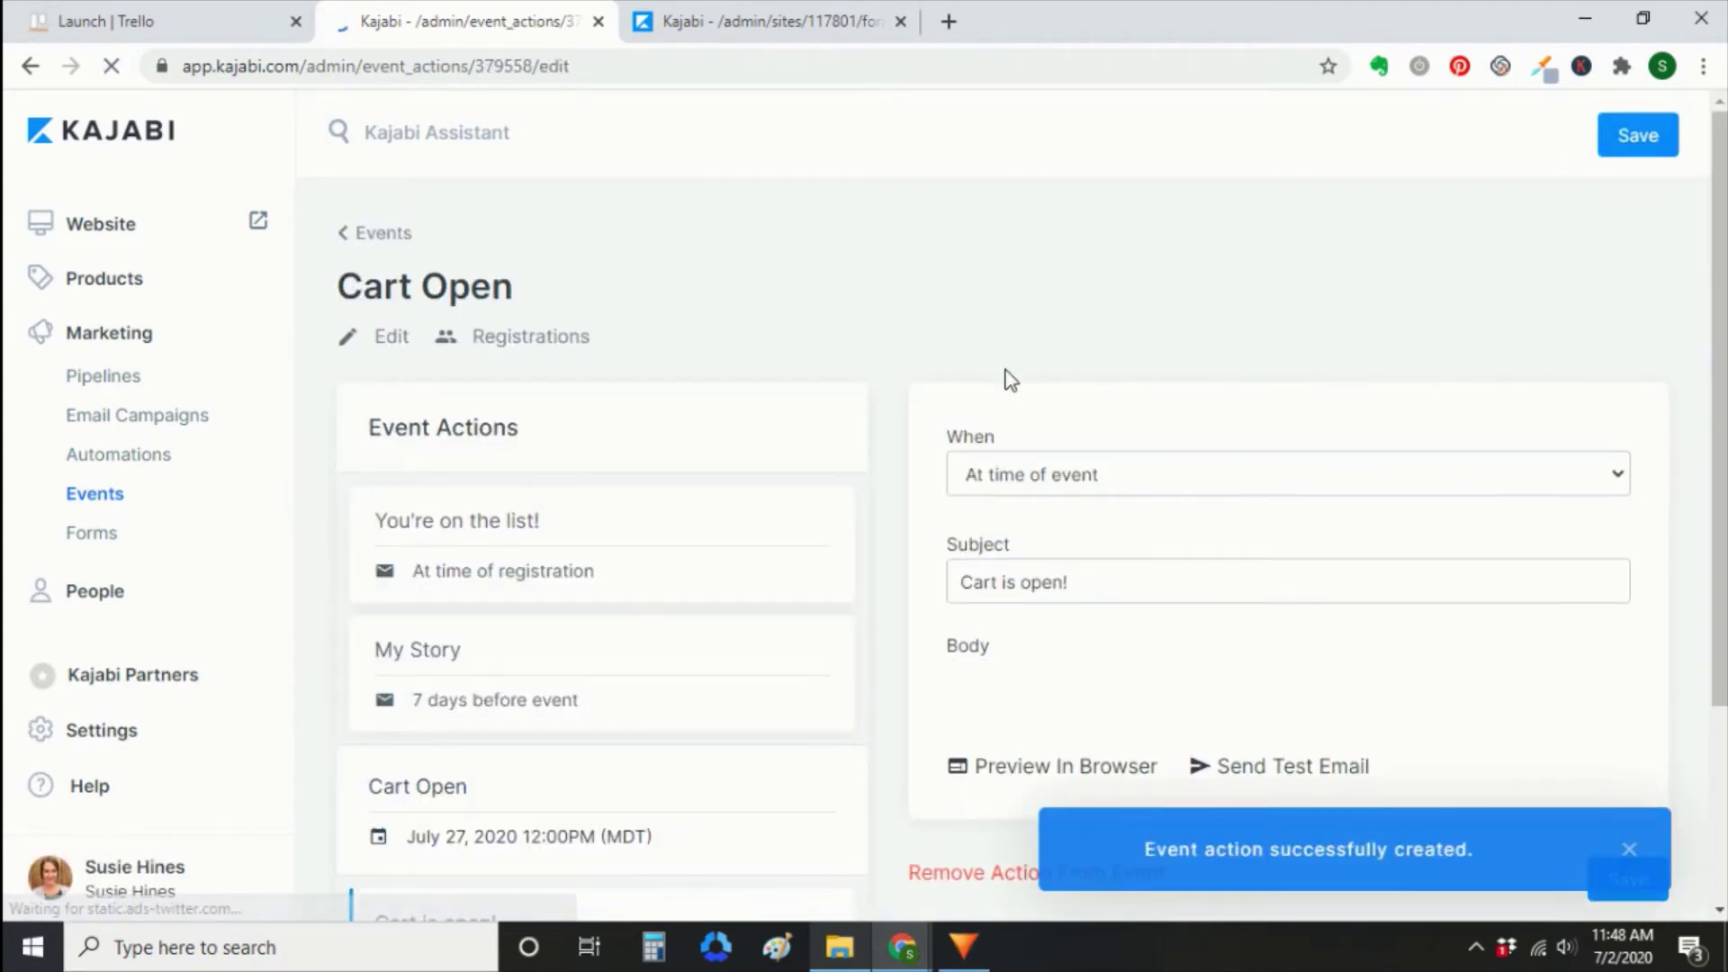
scroll(893, 293, "down", 1)
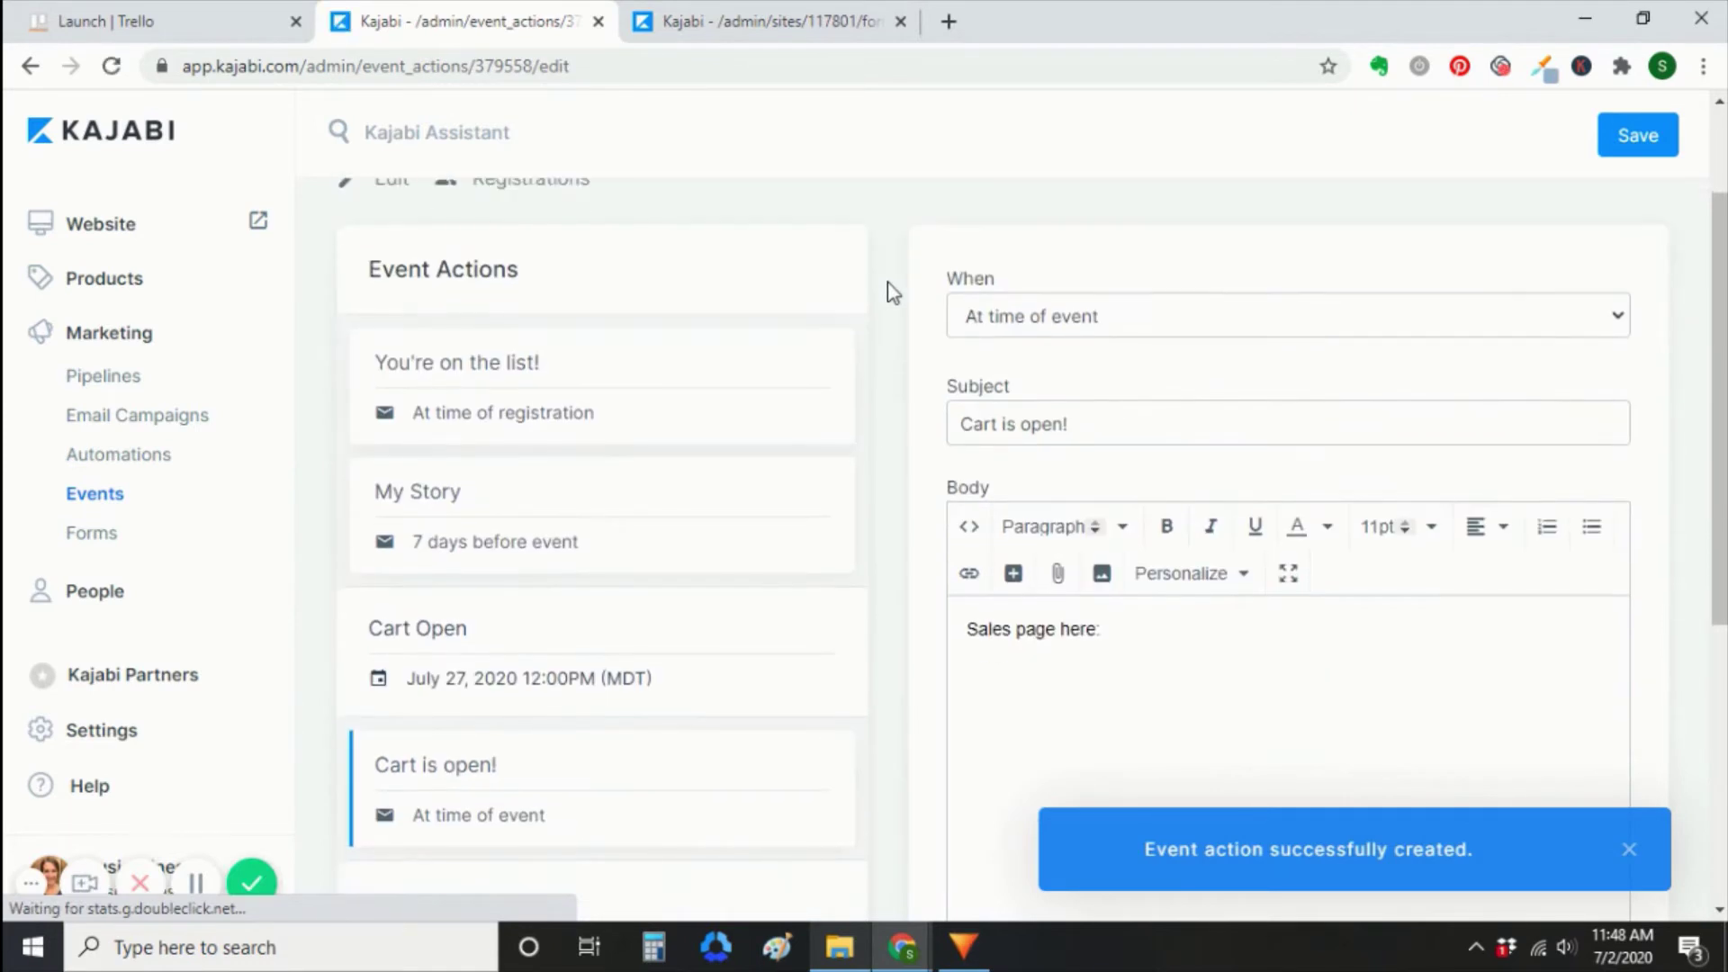
scroll(893, 293, "down", 1)
scroll(893, 290, "down", 1)
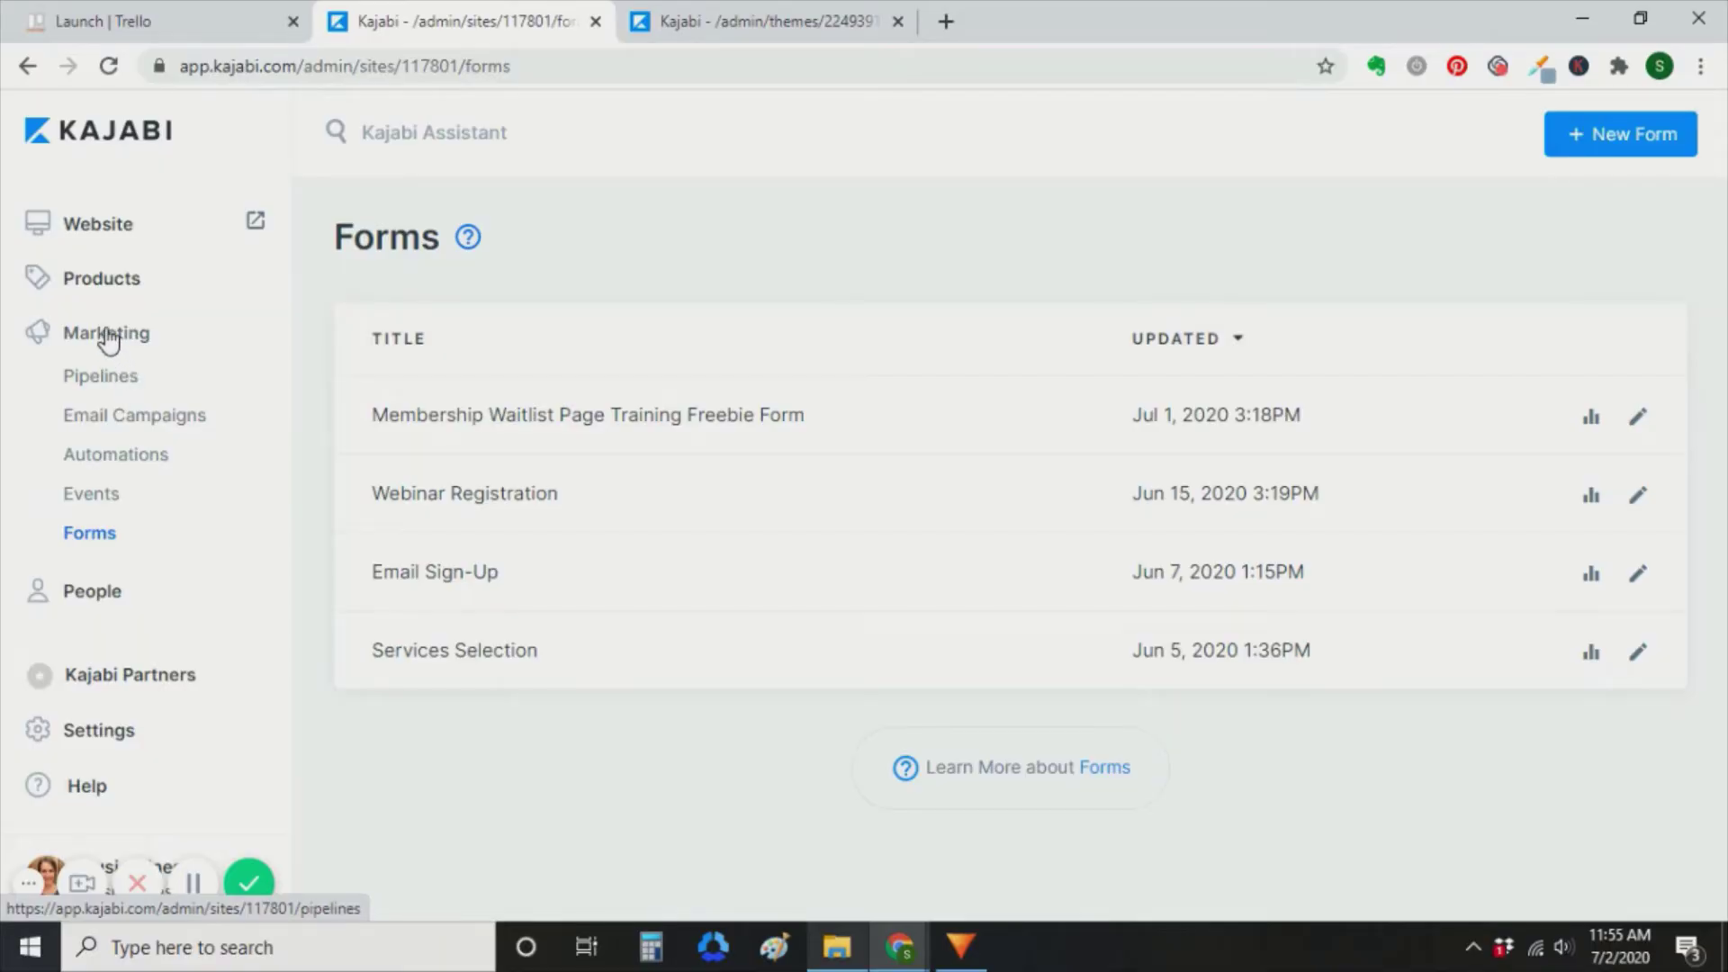
Step: Create the 'Course Waitlist (fall 2020) Optin' form with double opt-in emails turned off
left_click(1611, 149)
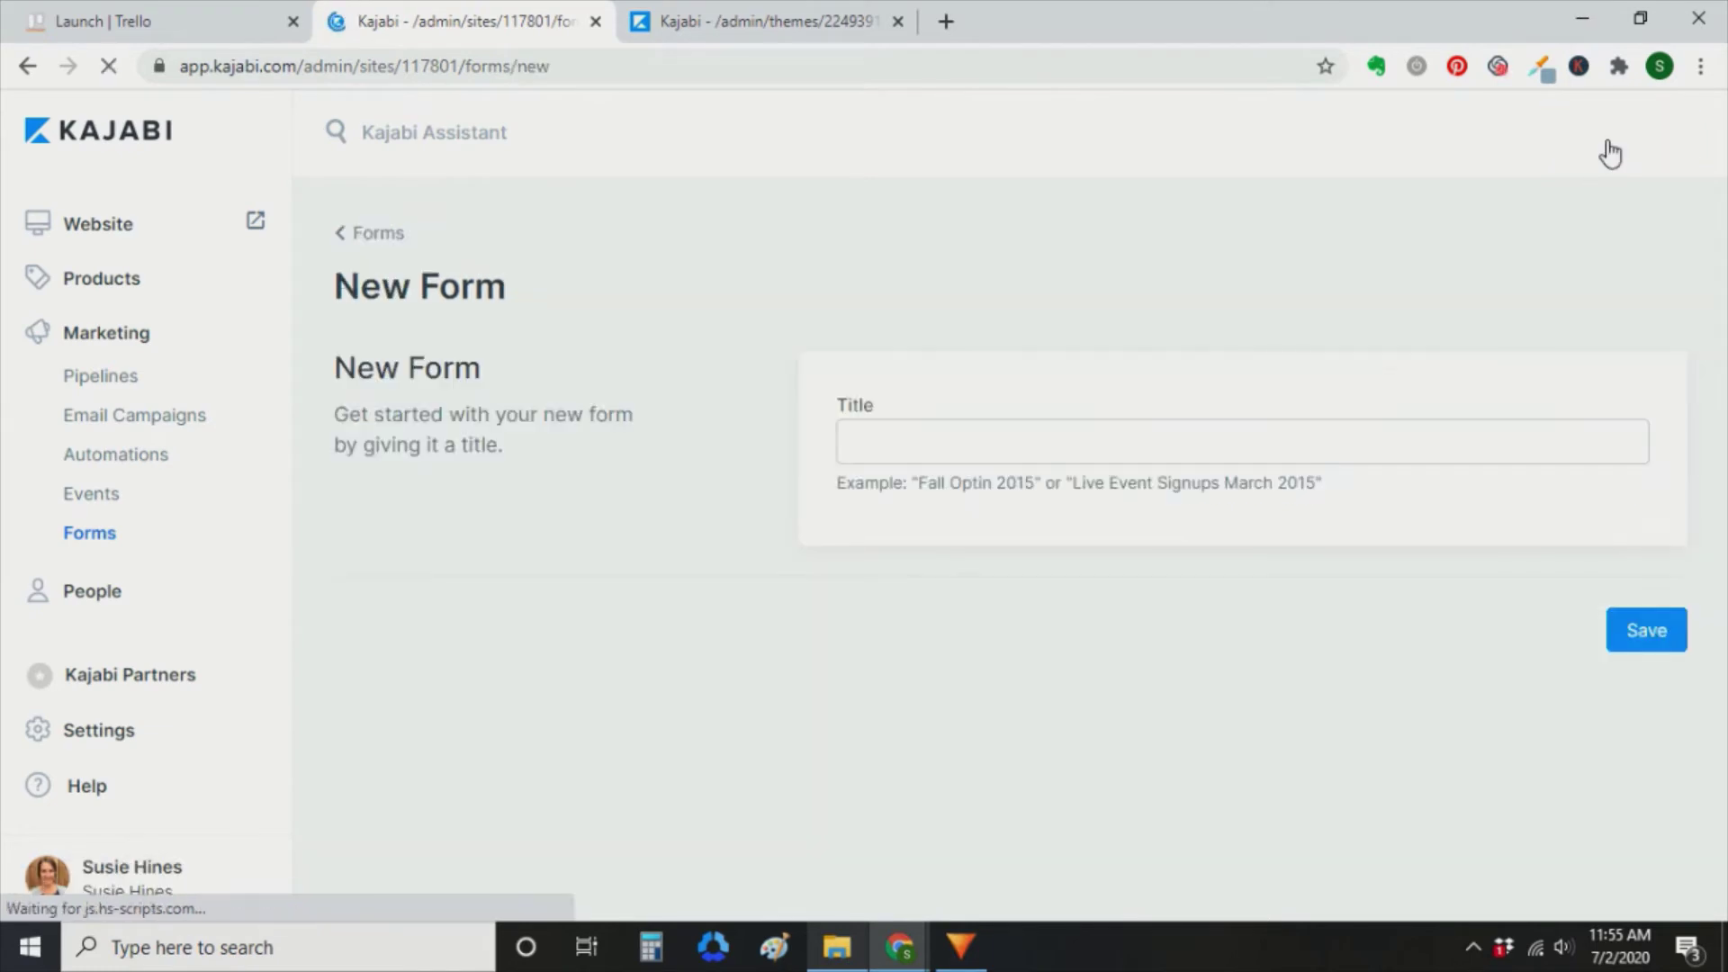
left_click(1141, 438)
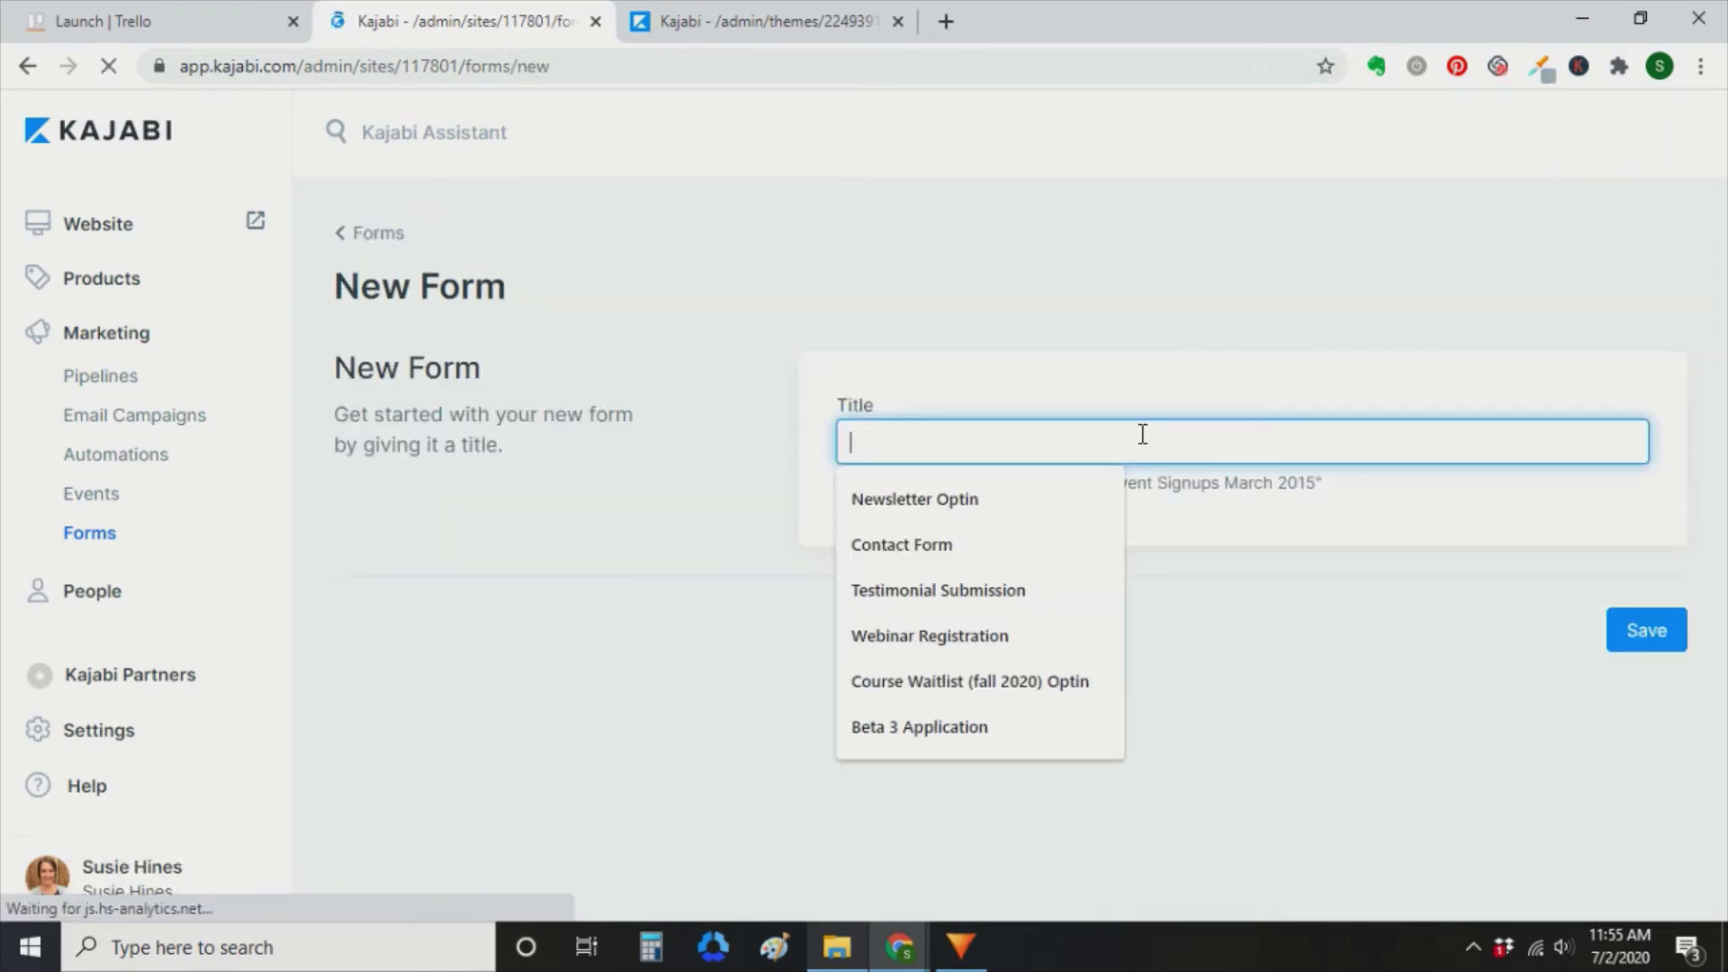
left_click(1071, 680)
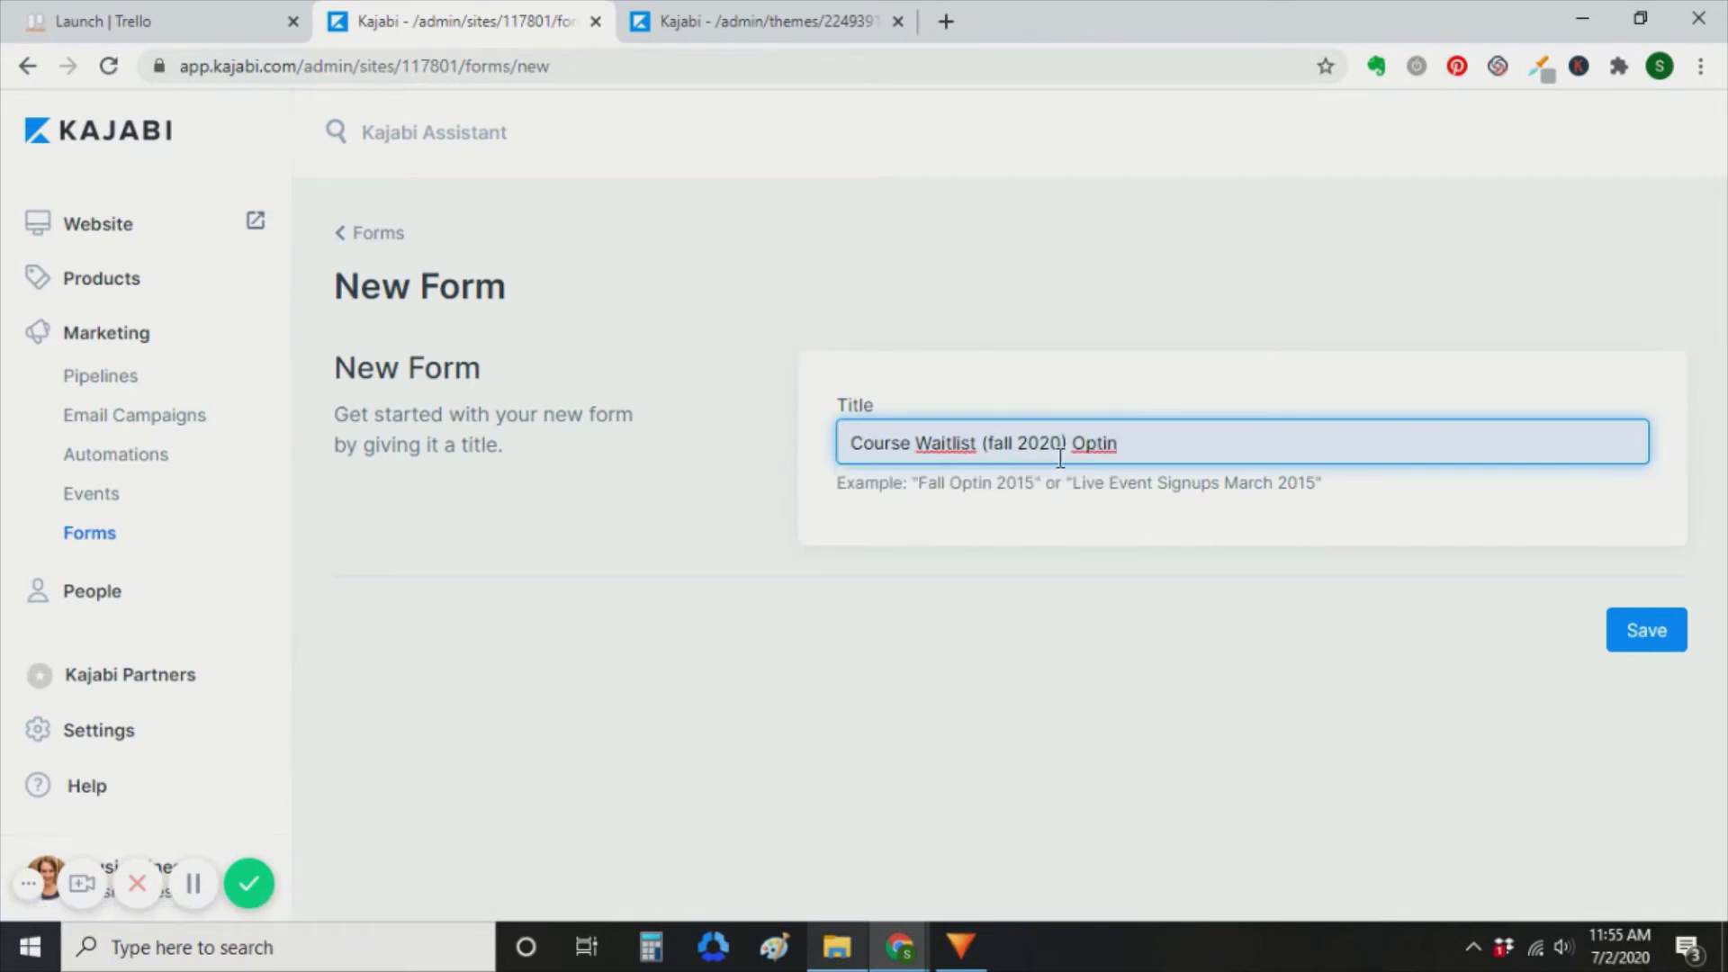
left_click(1648, 641)
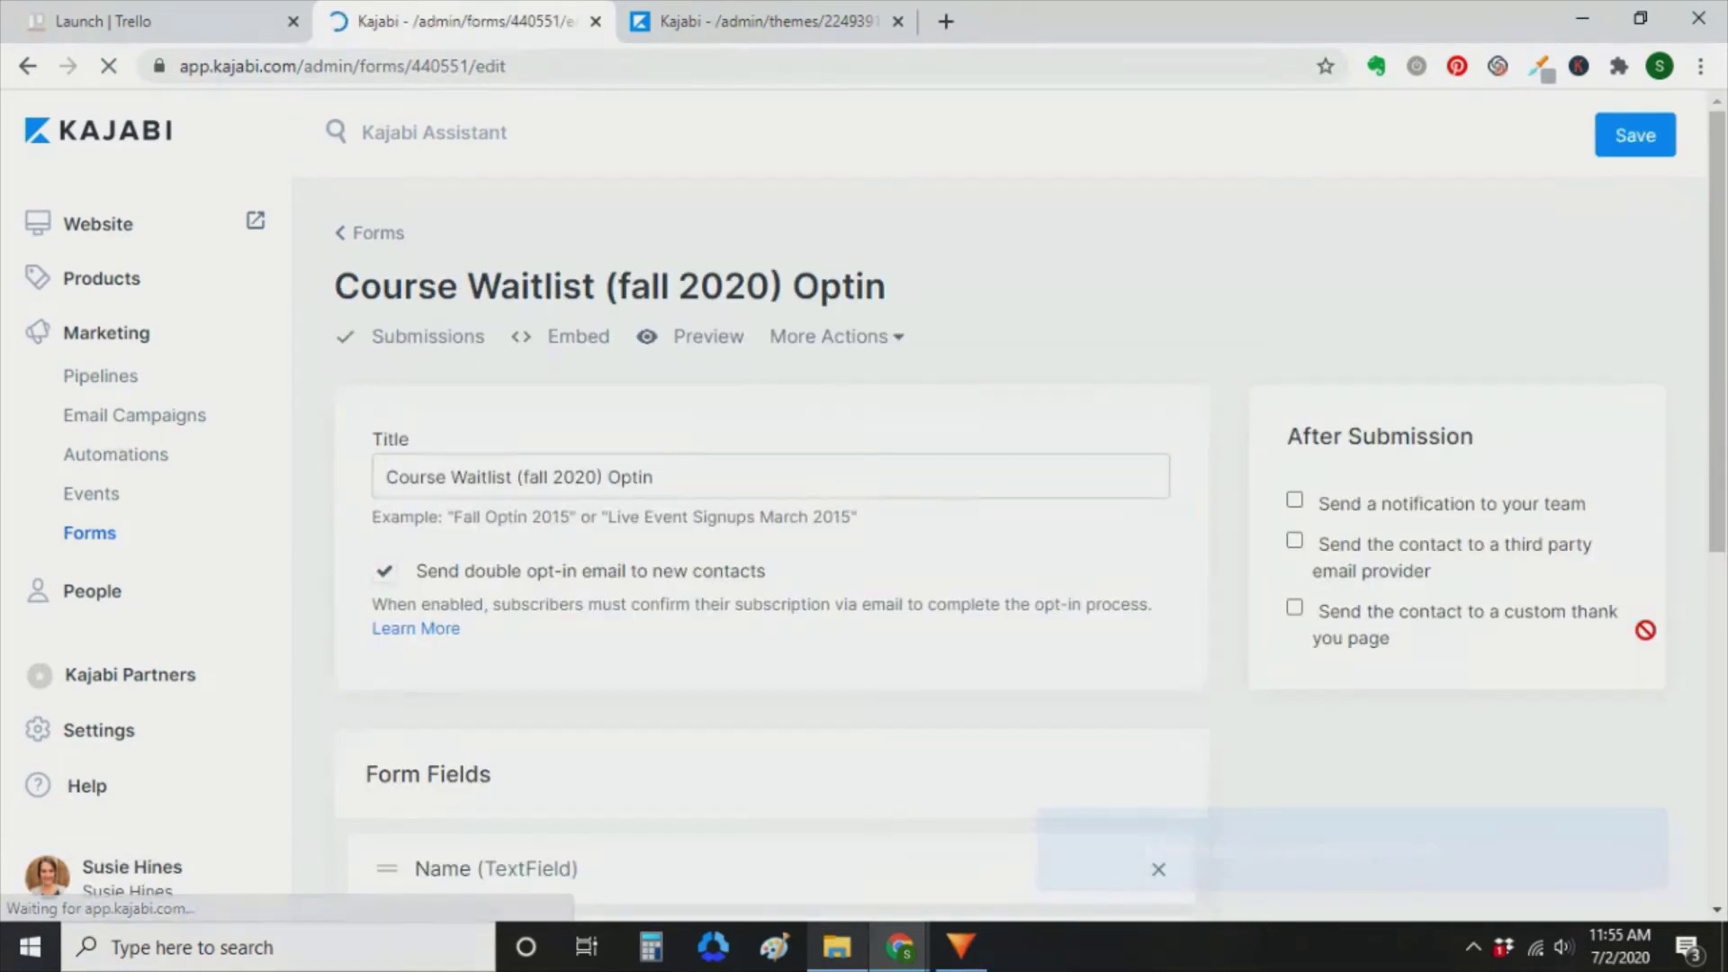
left_click(384, 572)
scroll(531, 671, "down", 5)
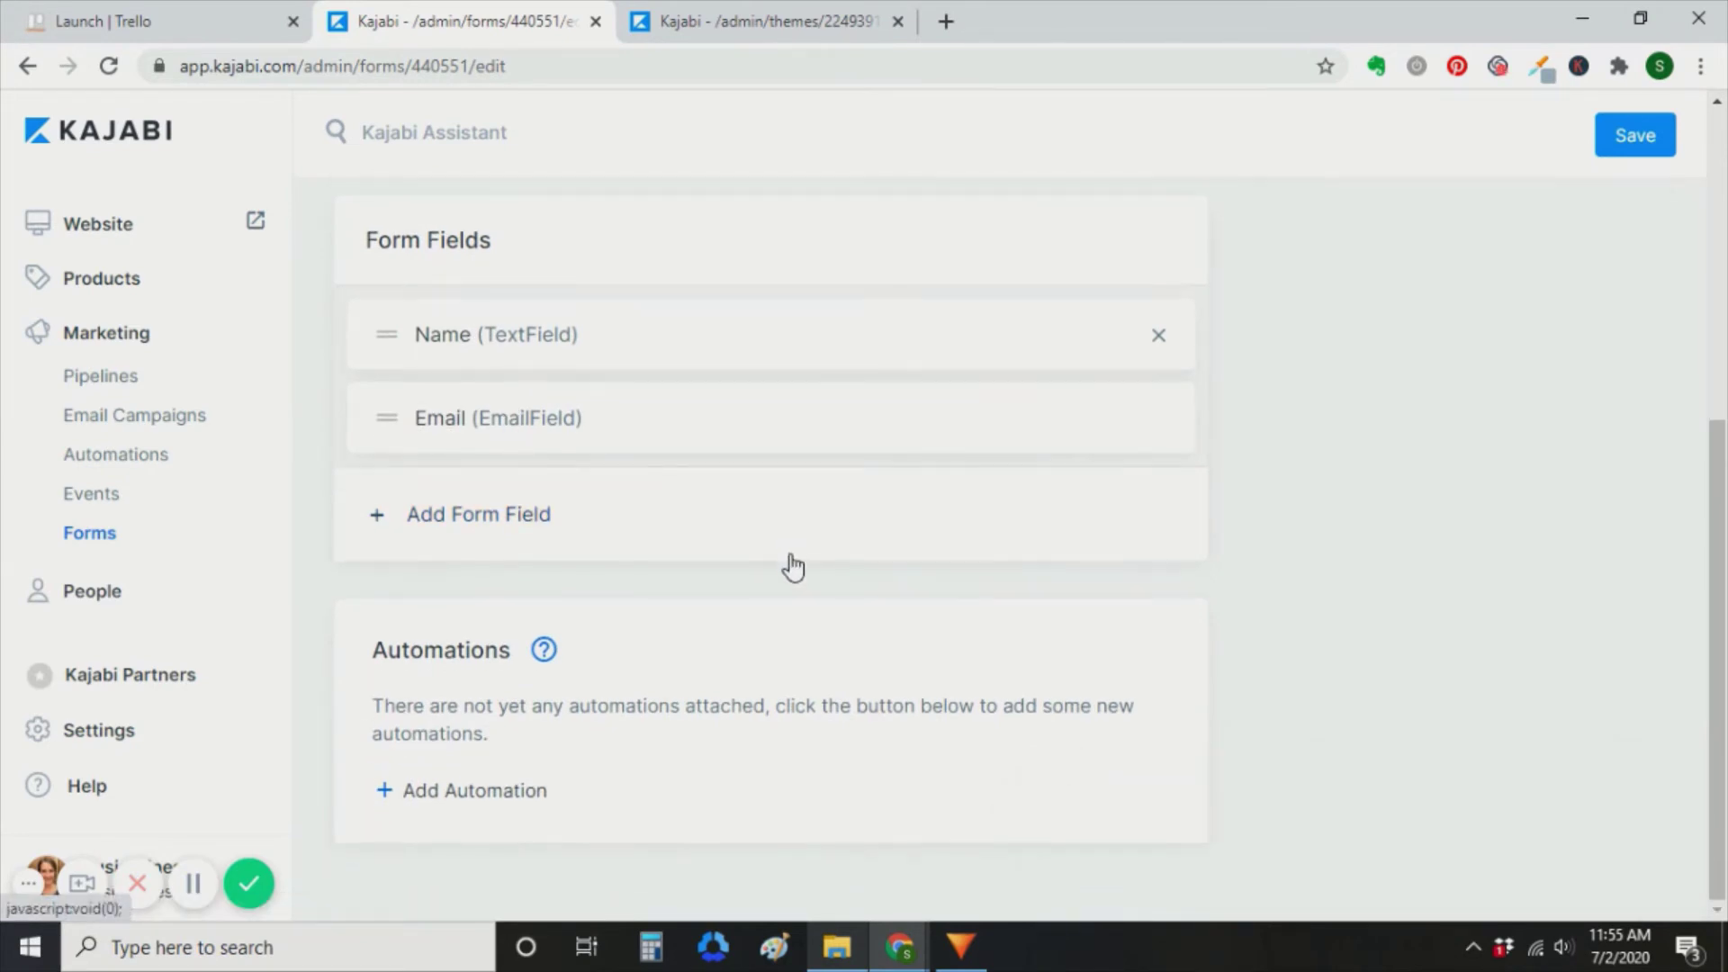
Step: Add and save an automation tagging form submitters Course Waitlist (August 2020)
left_click(501, 797)
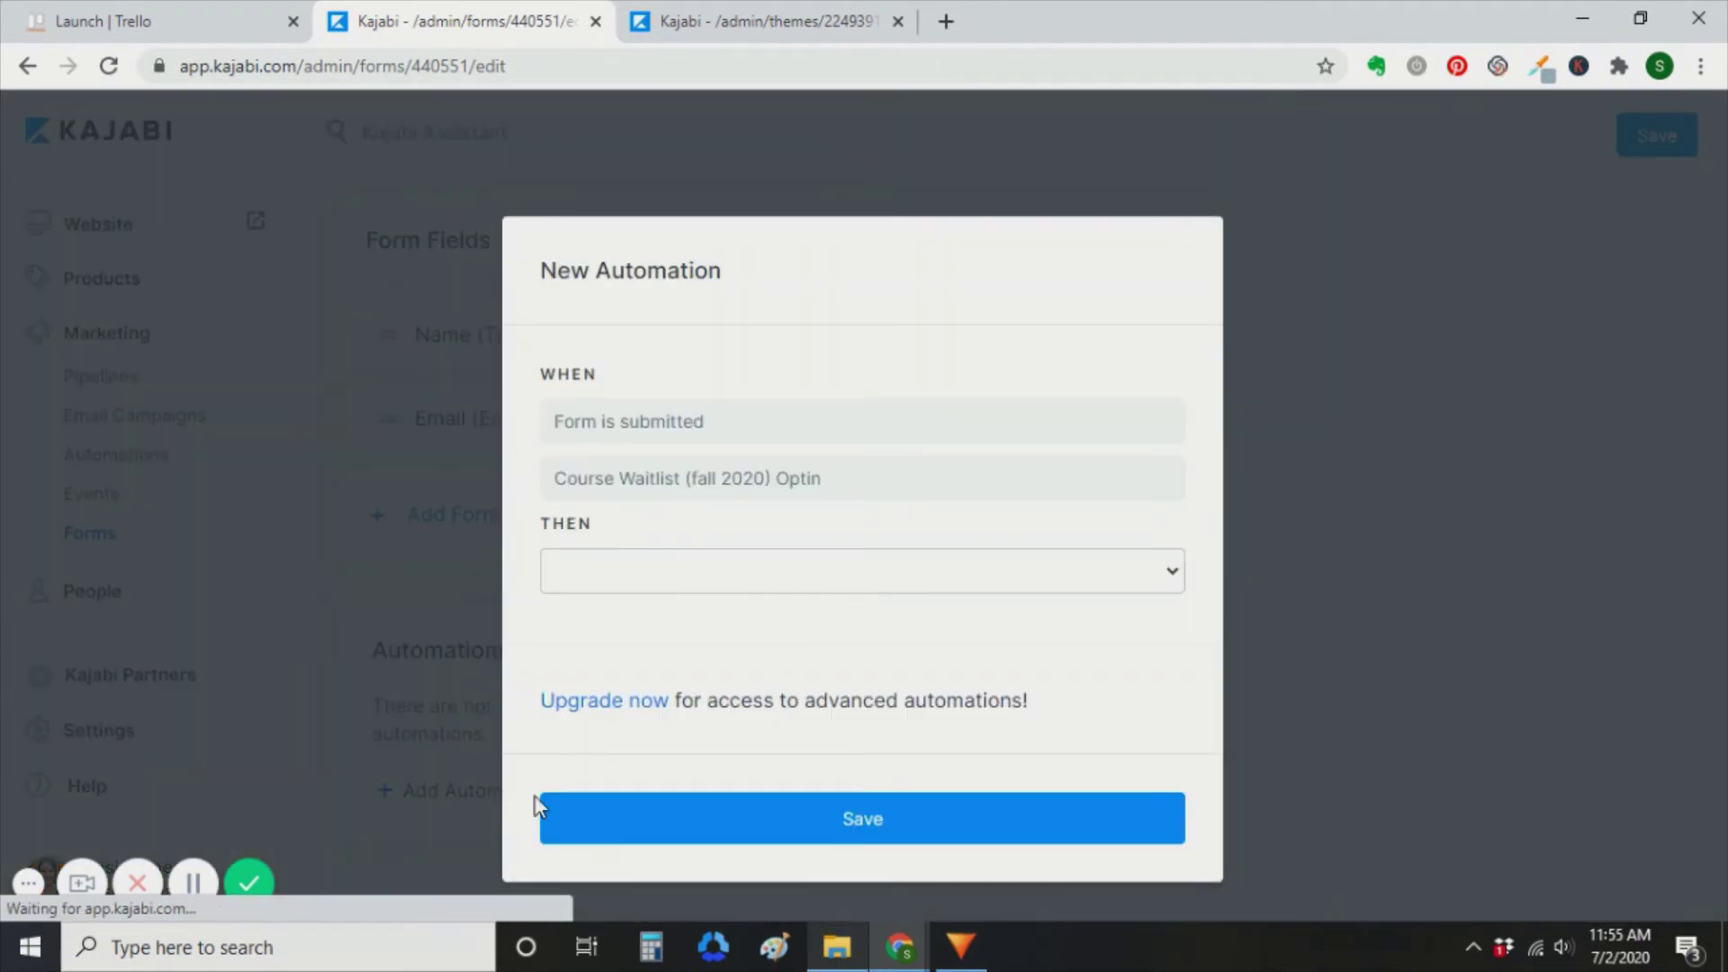
left_click(731, 568)
left_click(680, 423)
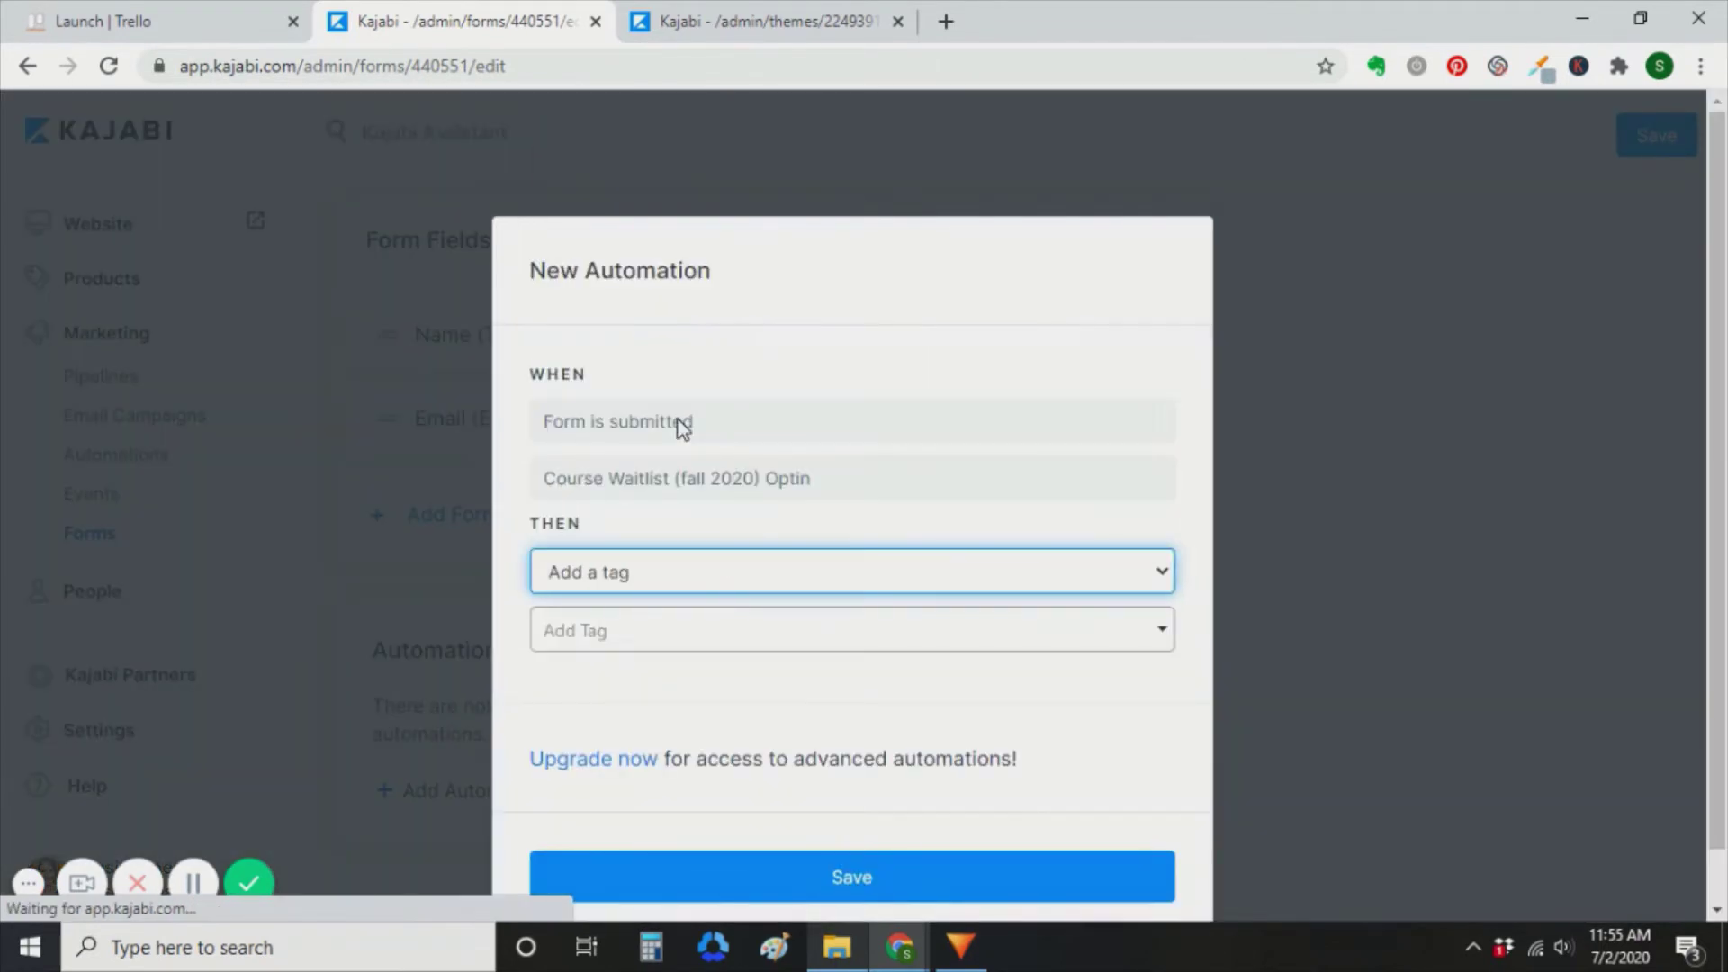
left_click(754, 641)
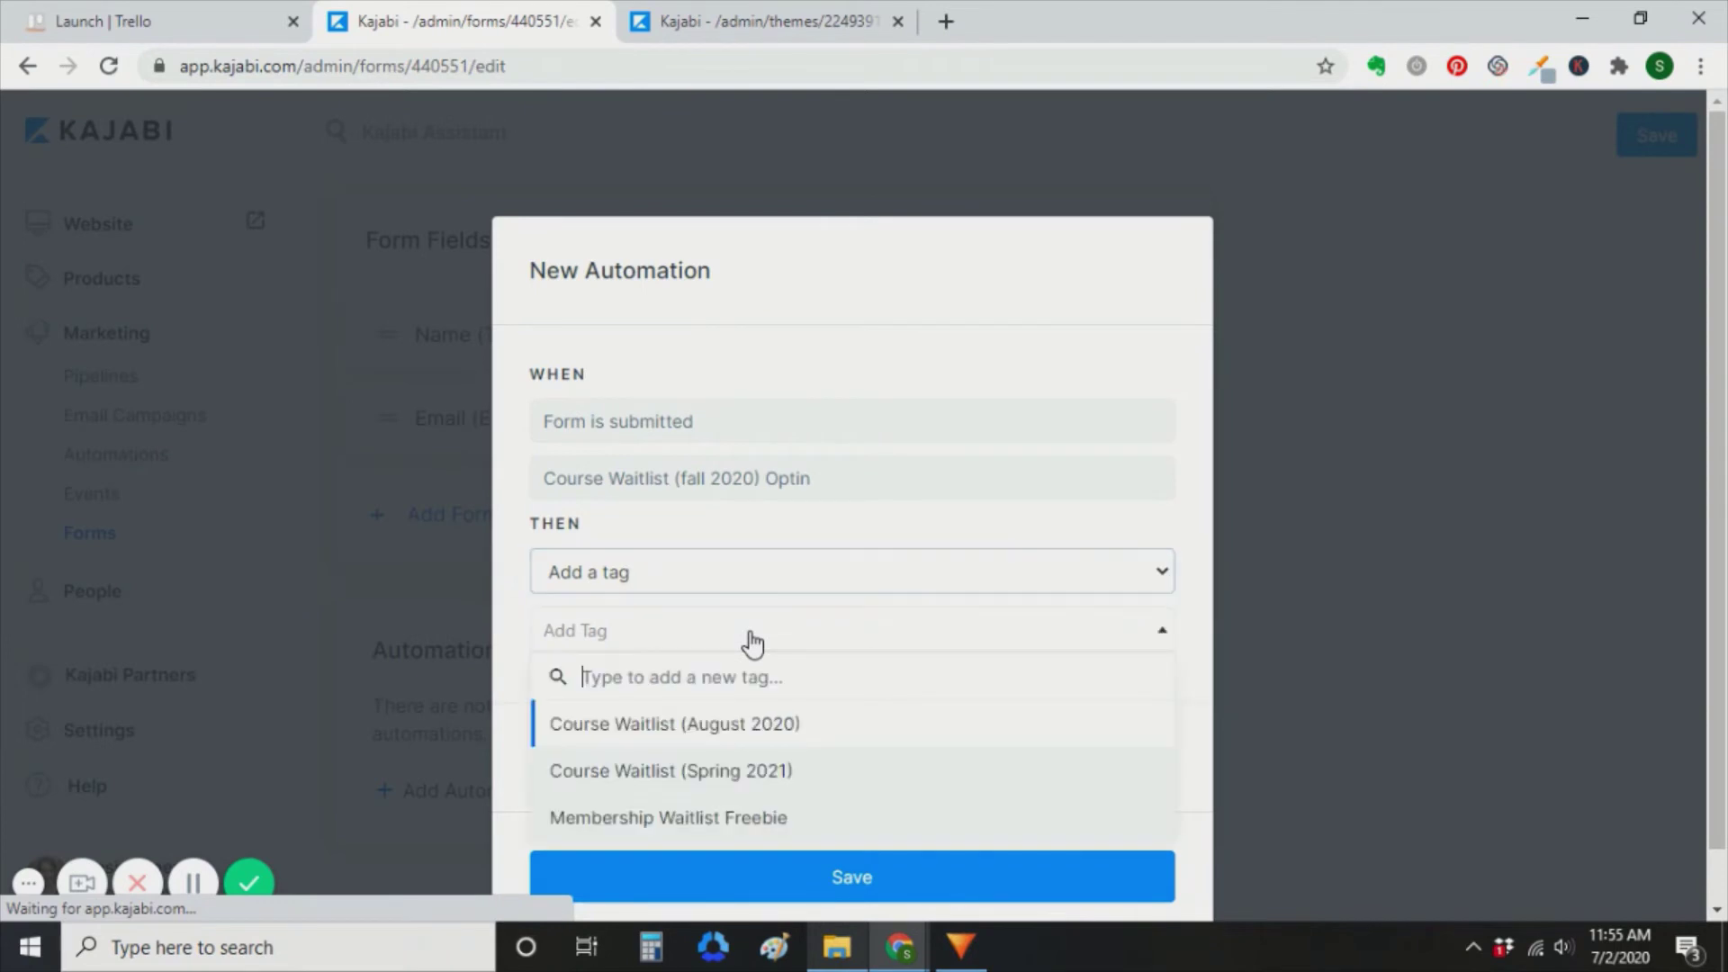
left_click(781, 734)
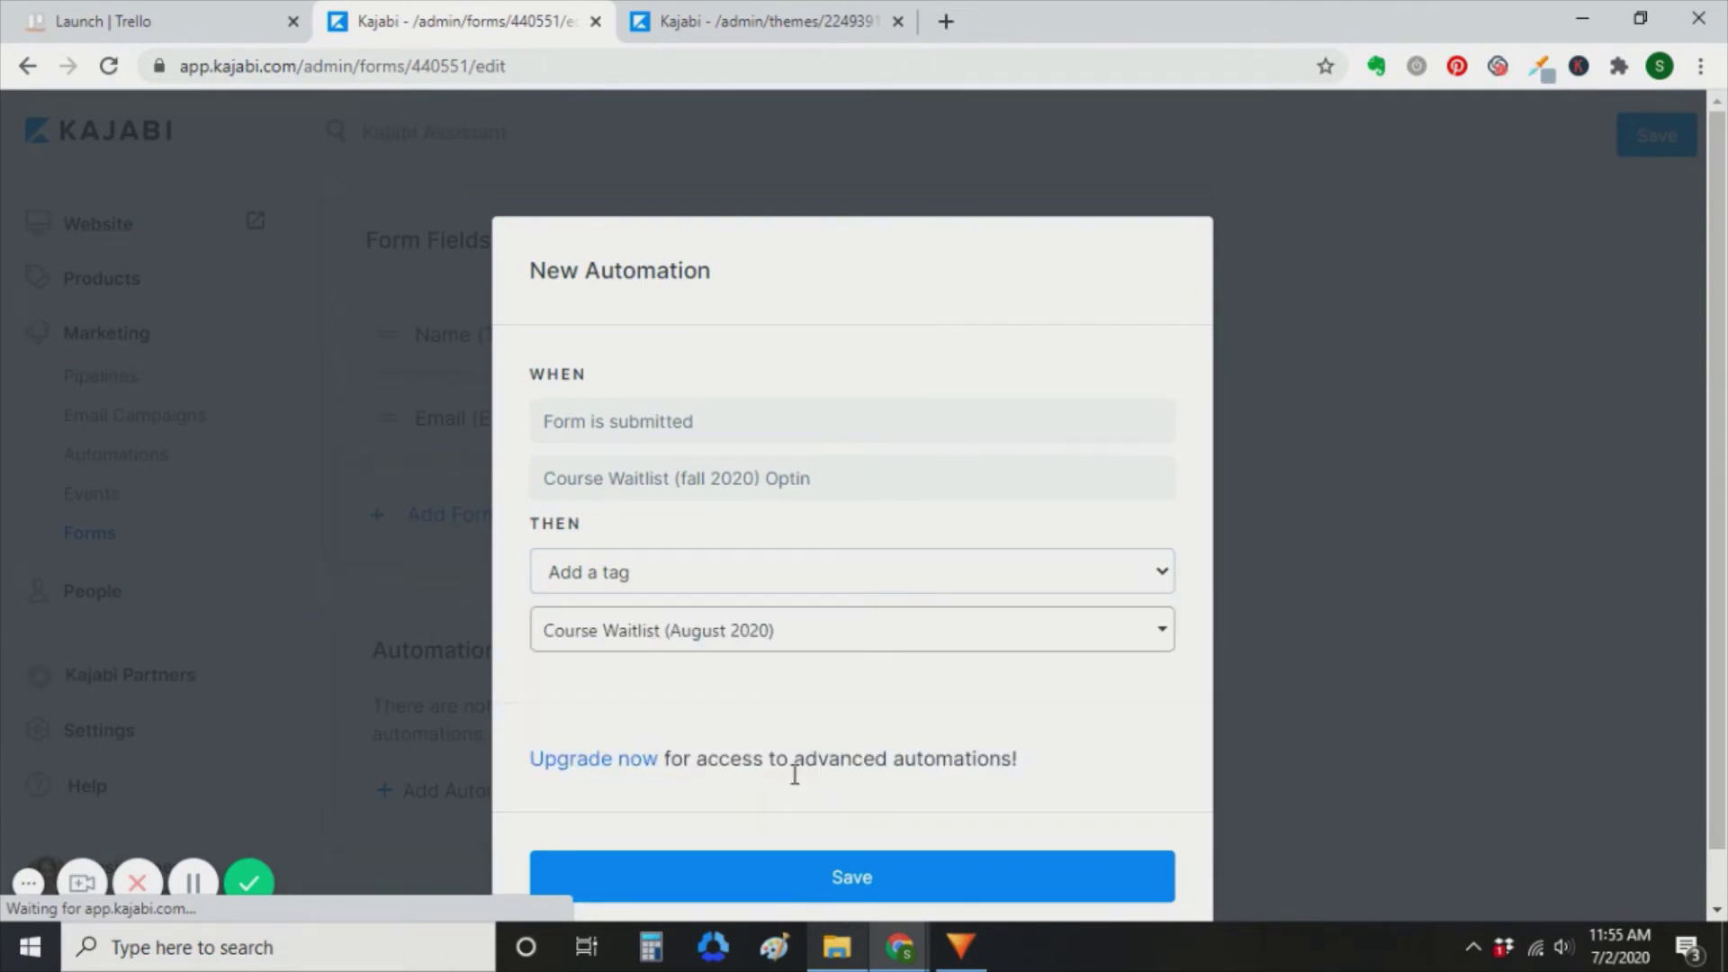
left_click(846, 881)
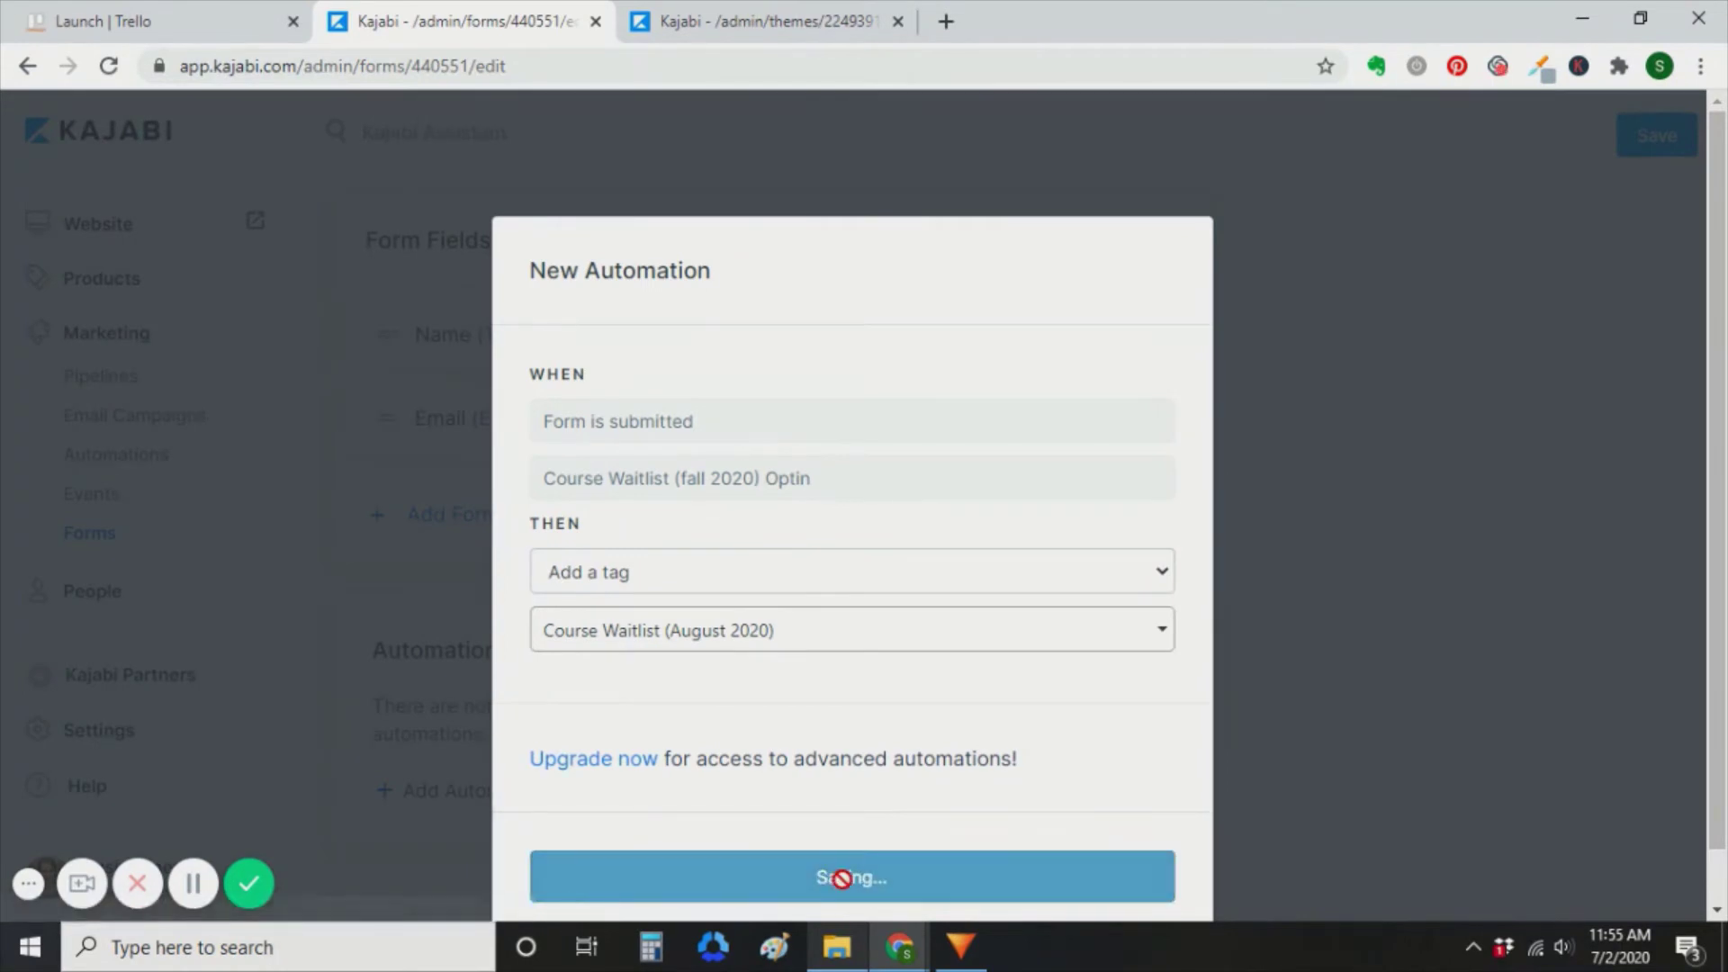
scroll(623, 745, "down", 2)
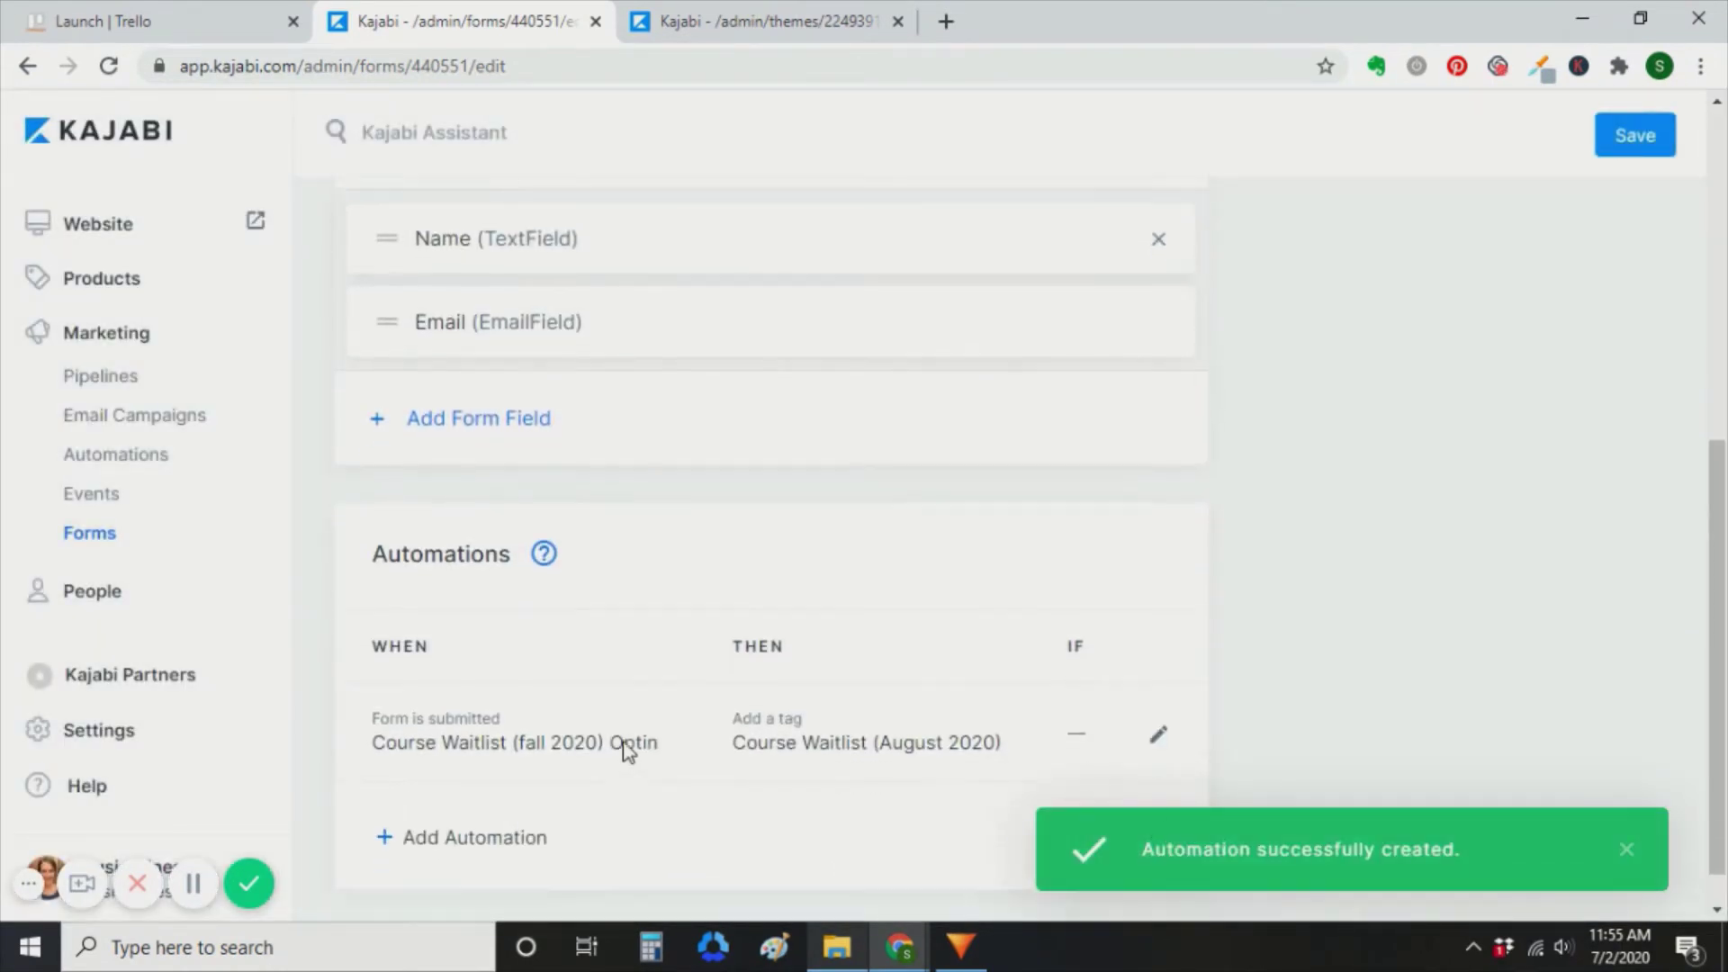
Step: Add an automation registering submitters to the Cart Open event, then save the waitlist form
left_click(483, 796)
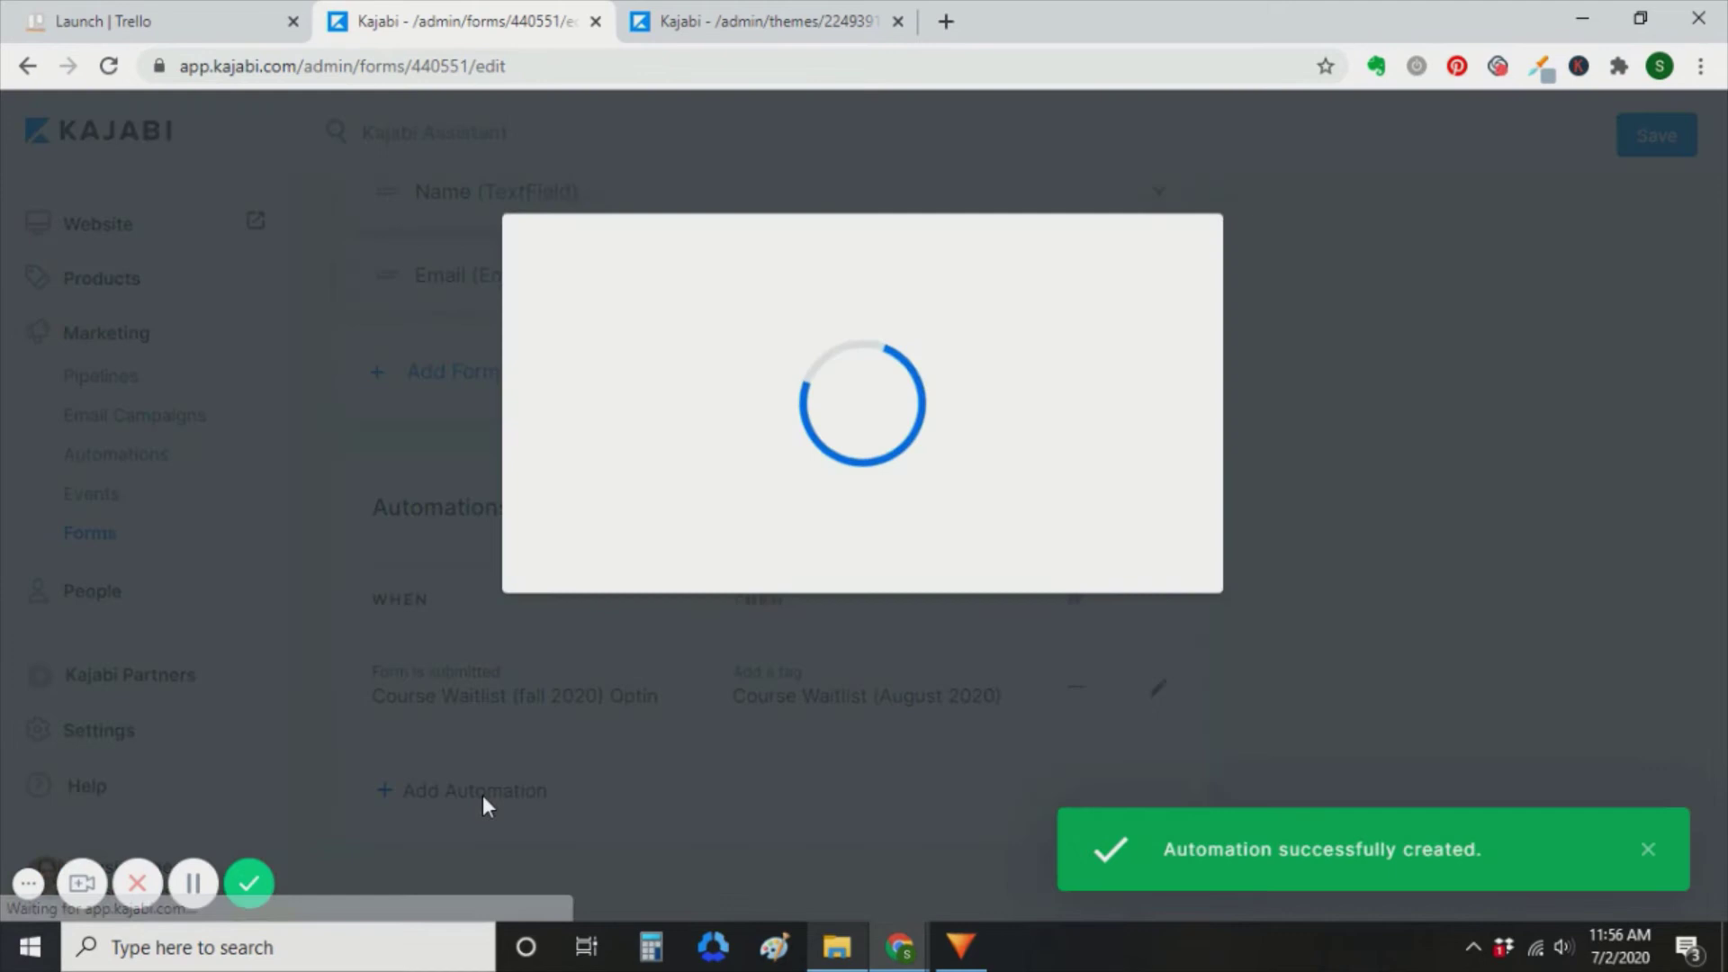
left_click(667, 576)
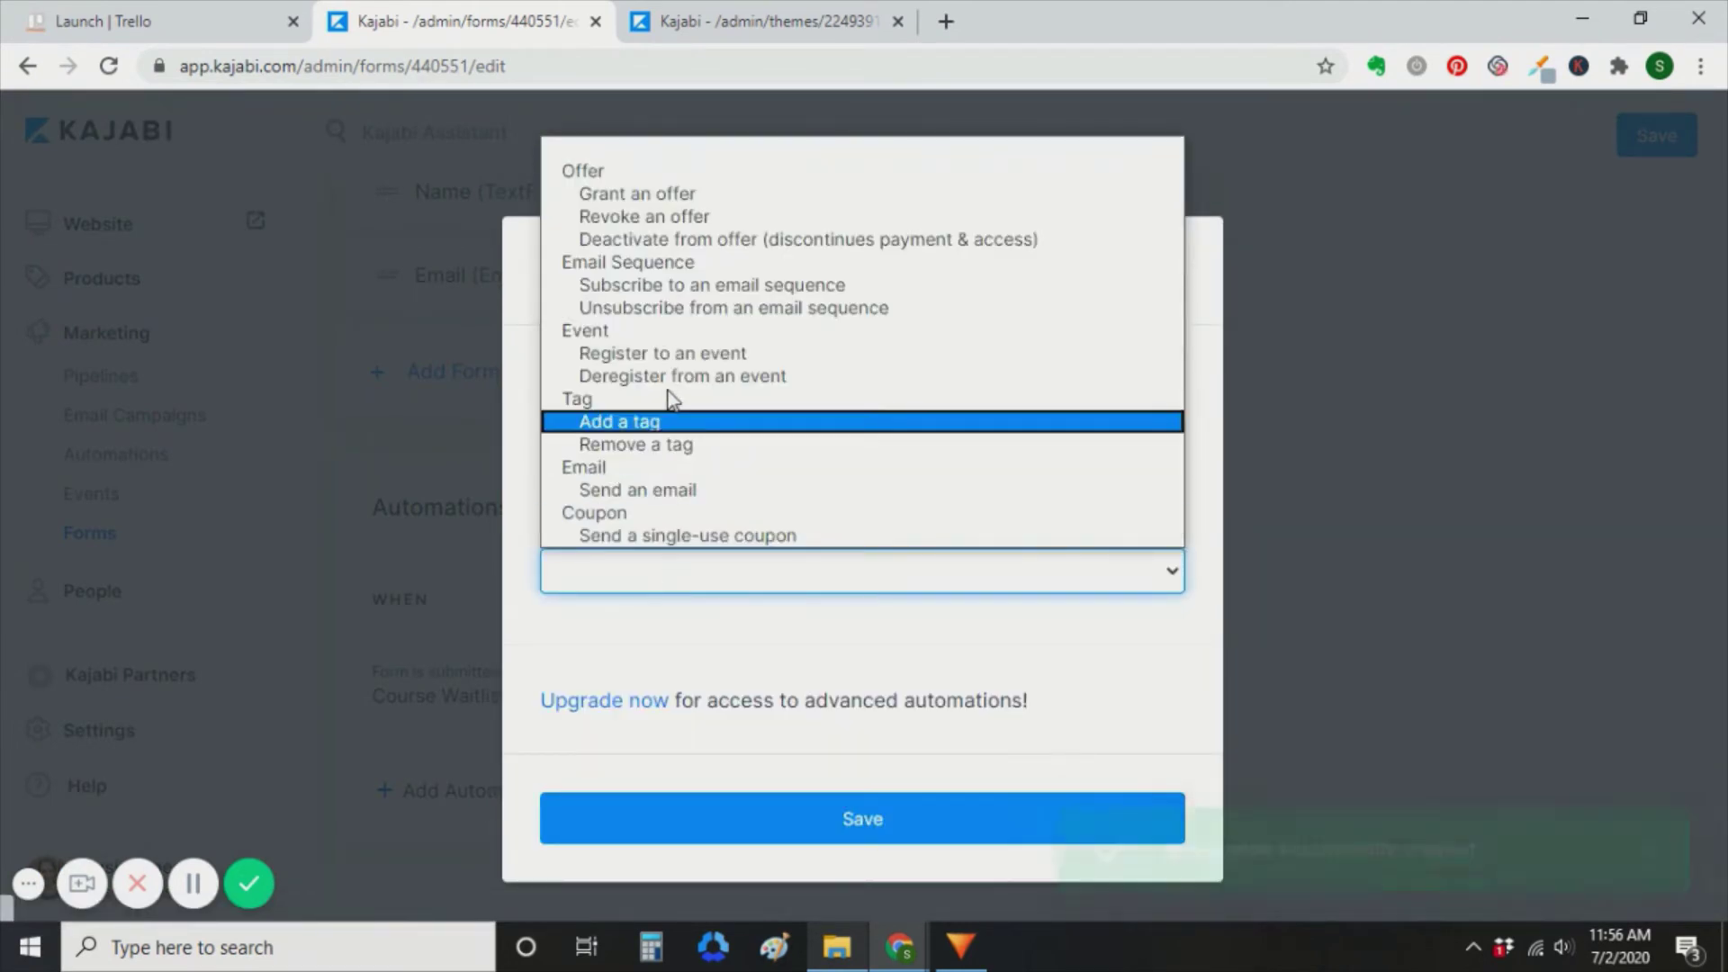
left_click(672, 358)
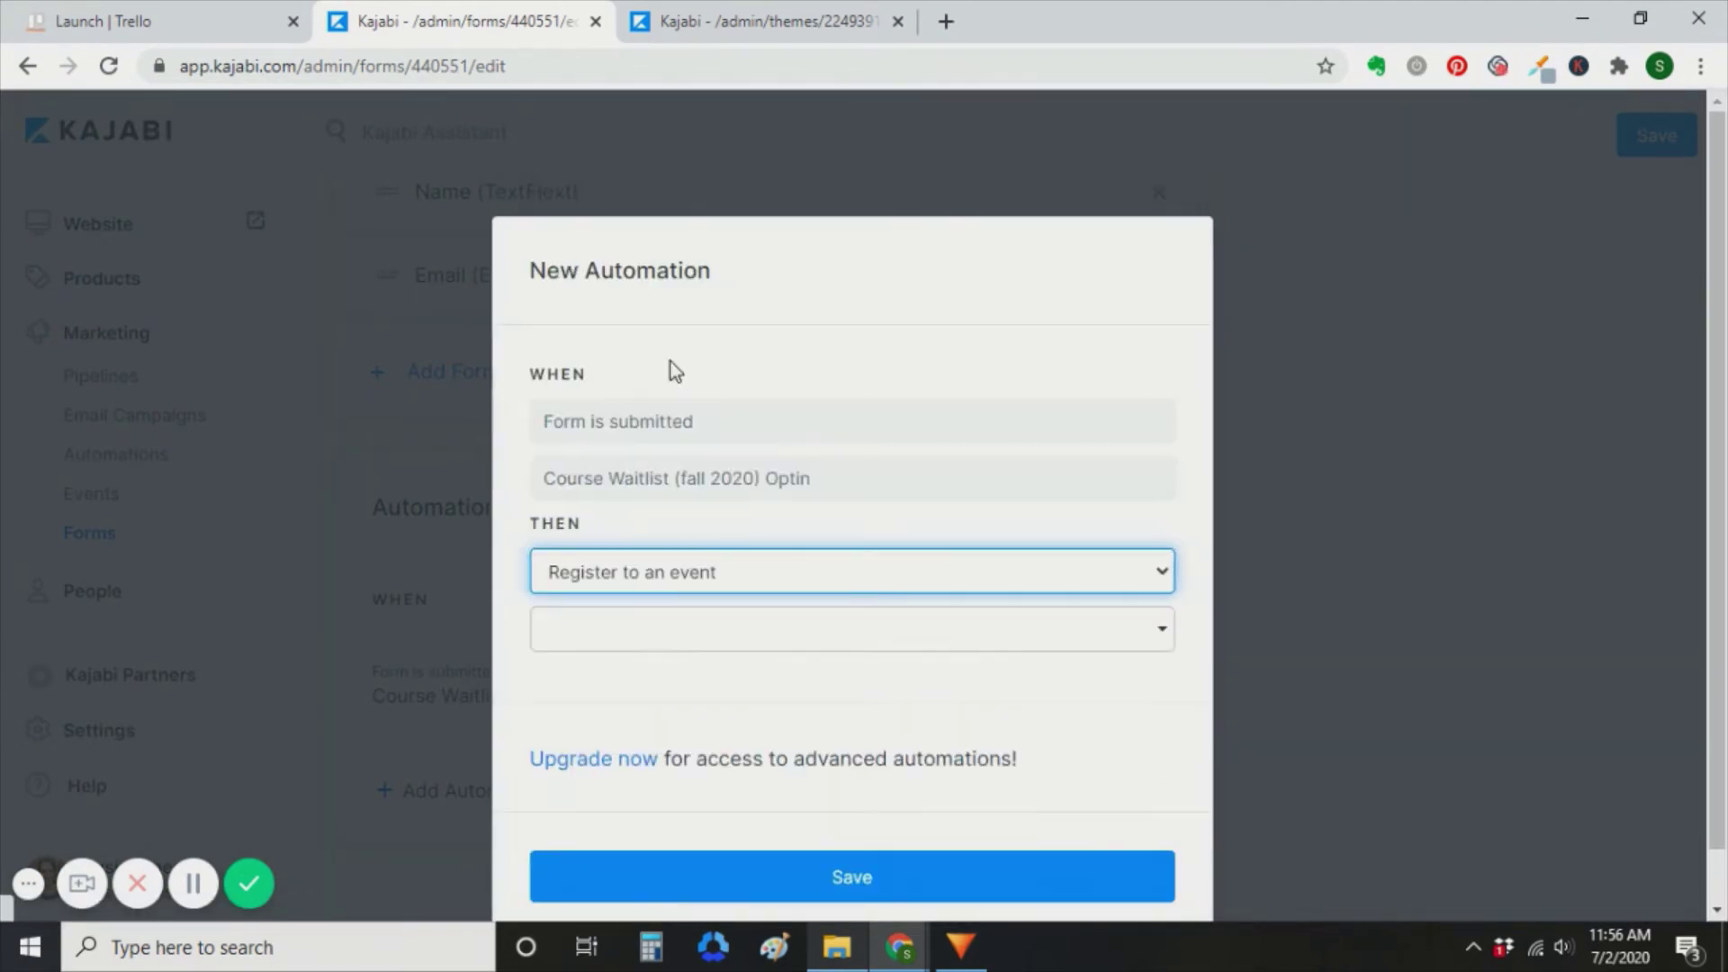
left_click(708, 635)
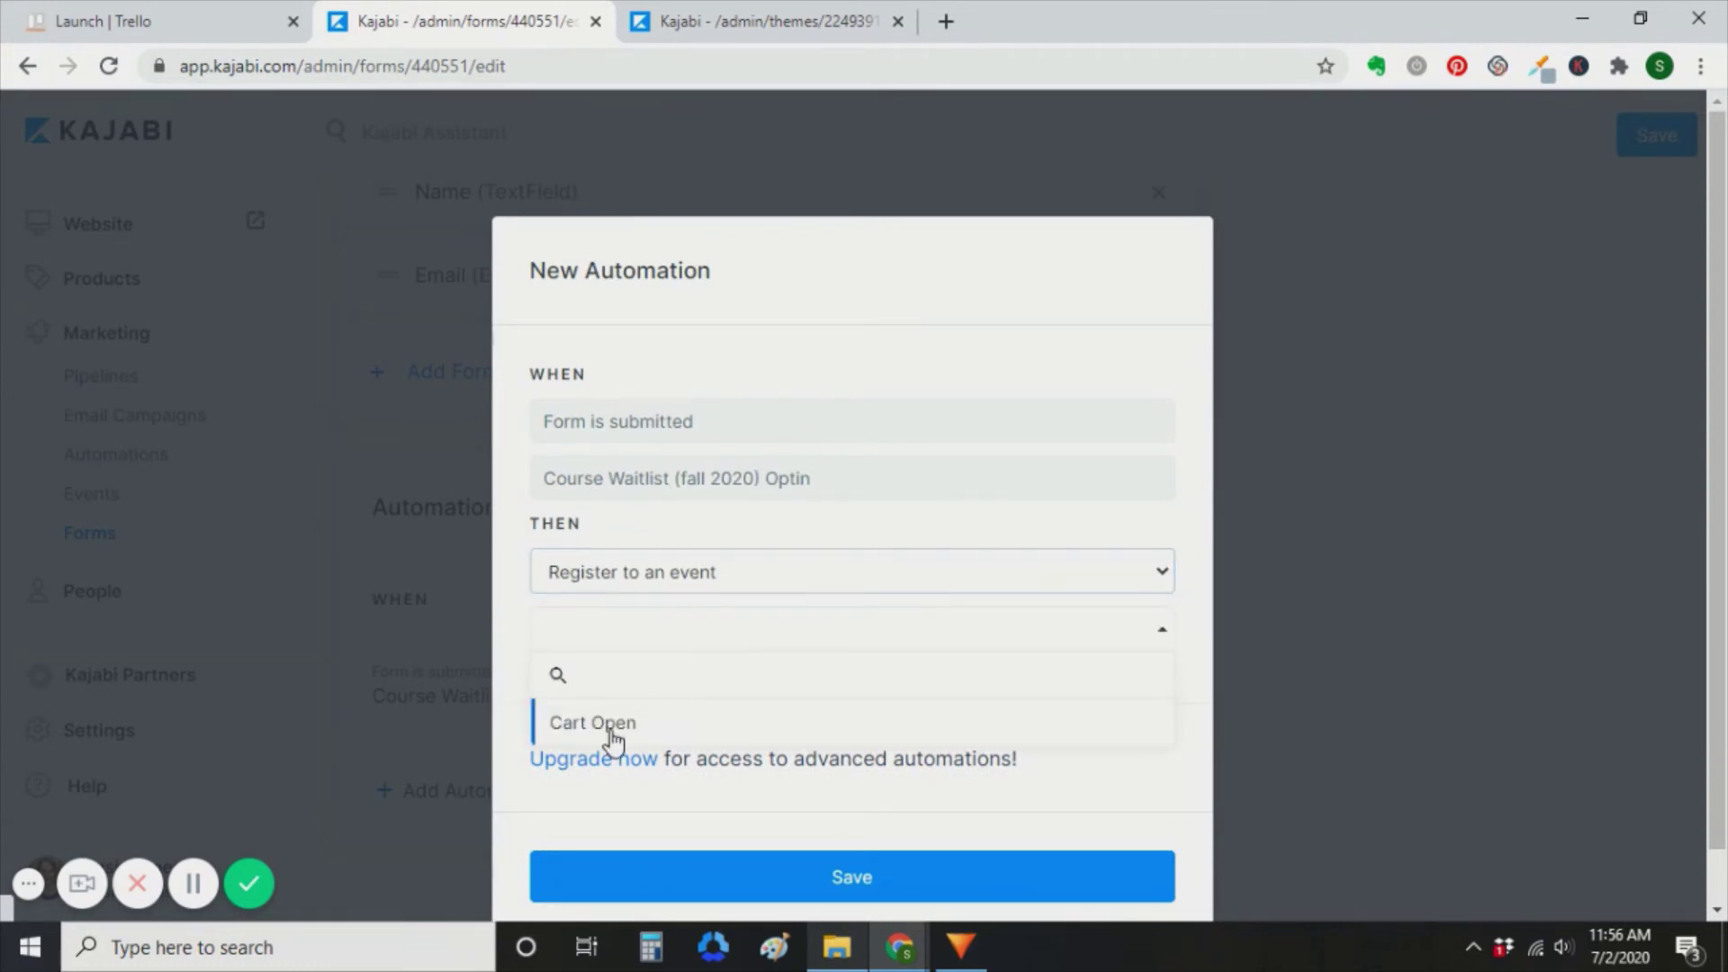
left_click(610, 723)
left_click(851, 884)
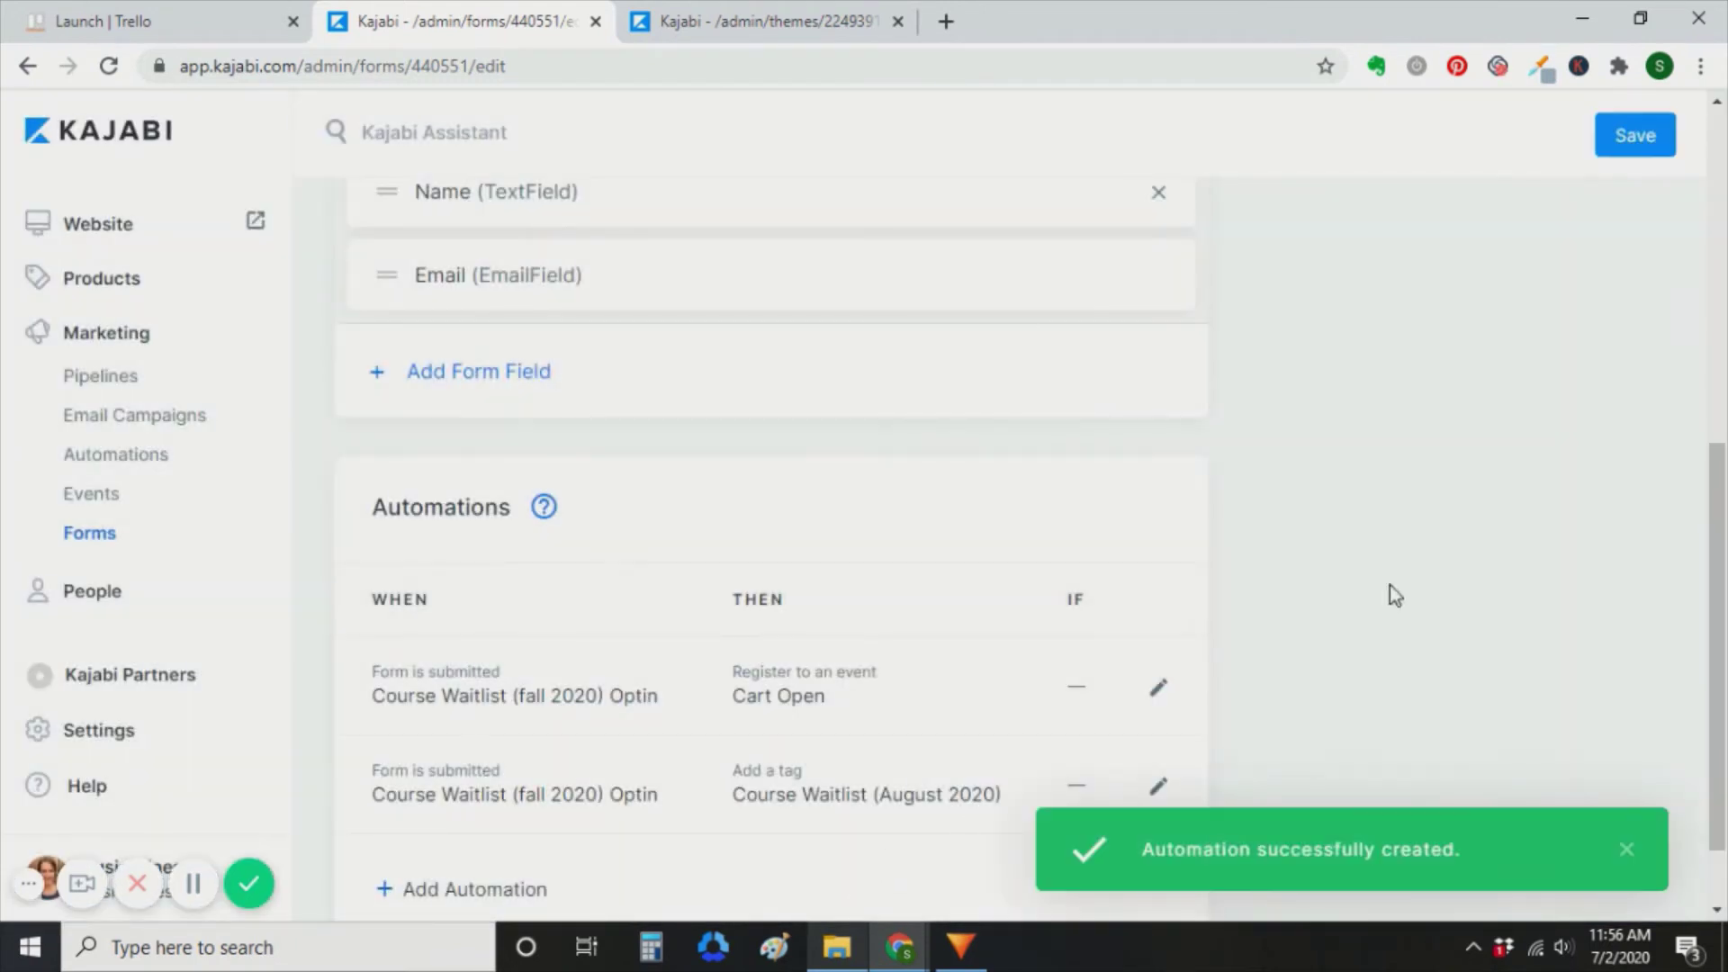
scroll(1510, 660, "up", 6)
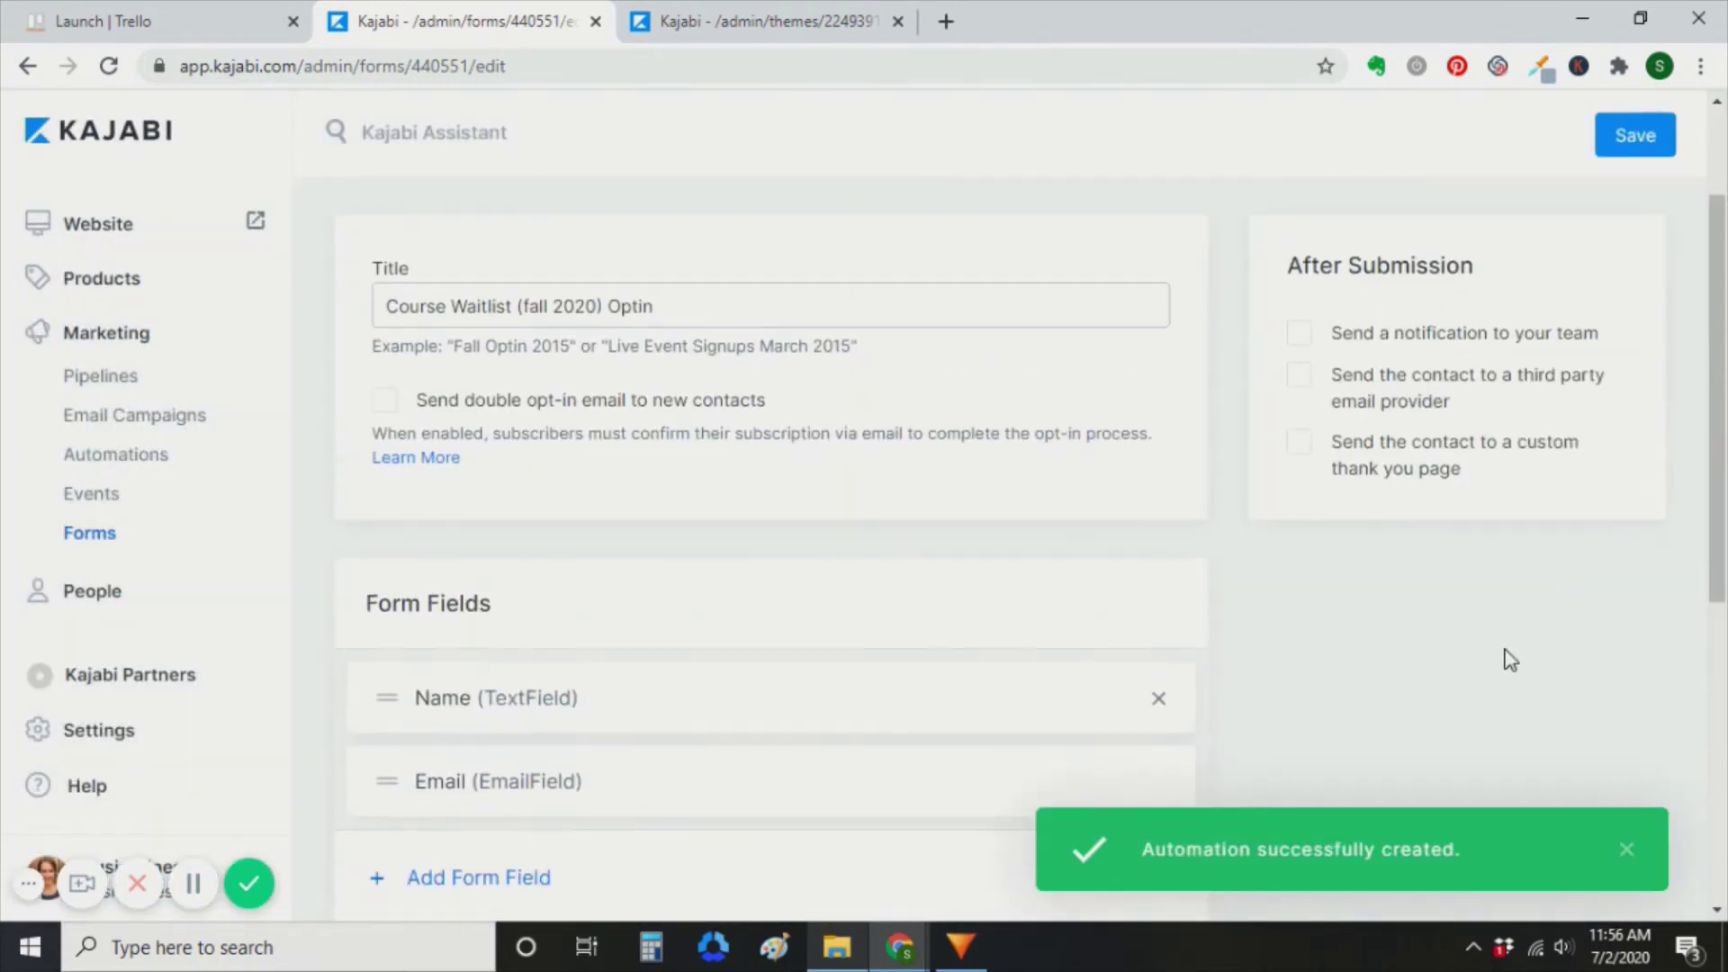
left_click(1637, 144)
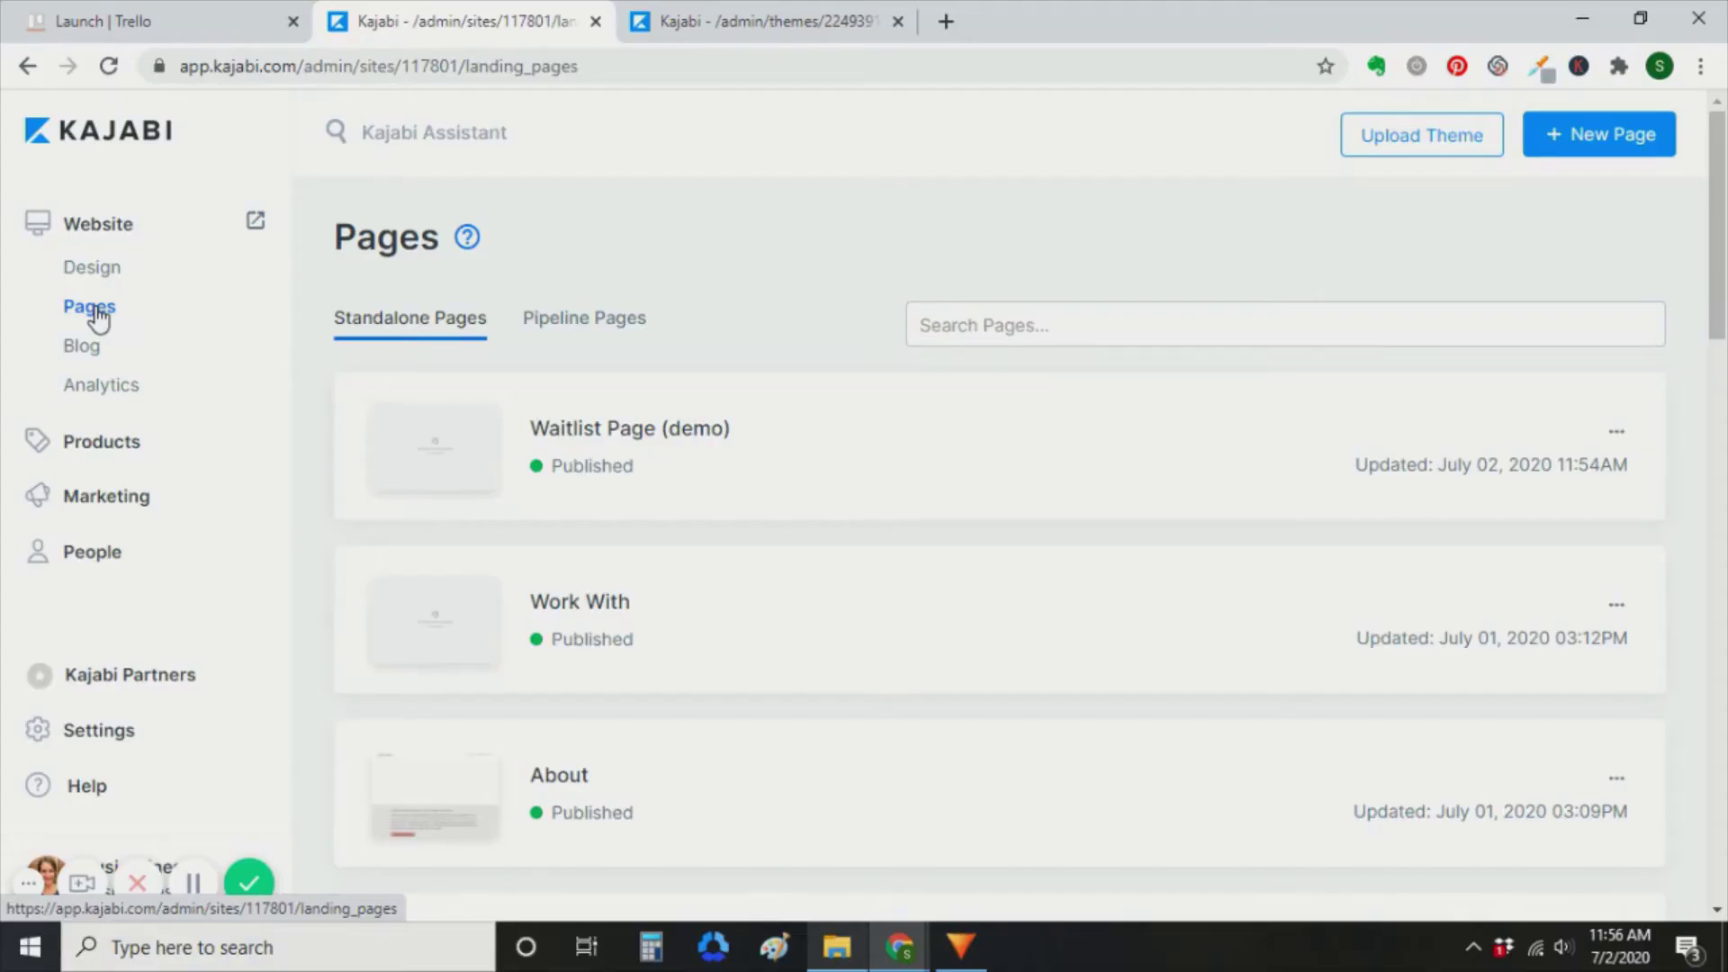
Step: Browse the new-page templates, then return to the waitlist page editor
left_click(1589, 140)
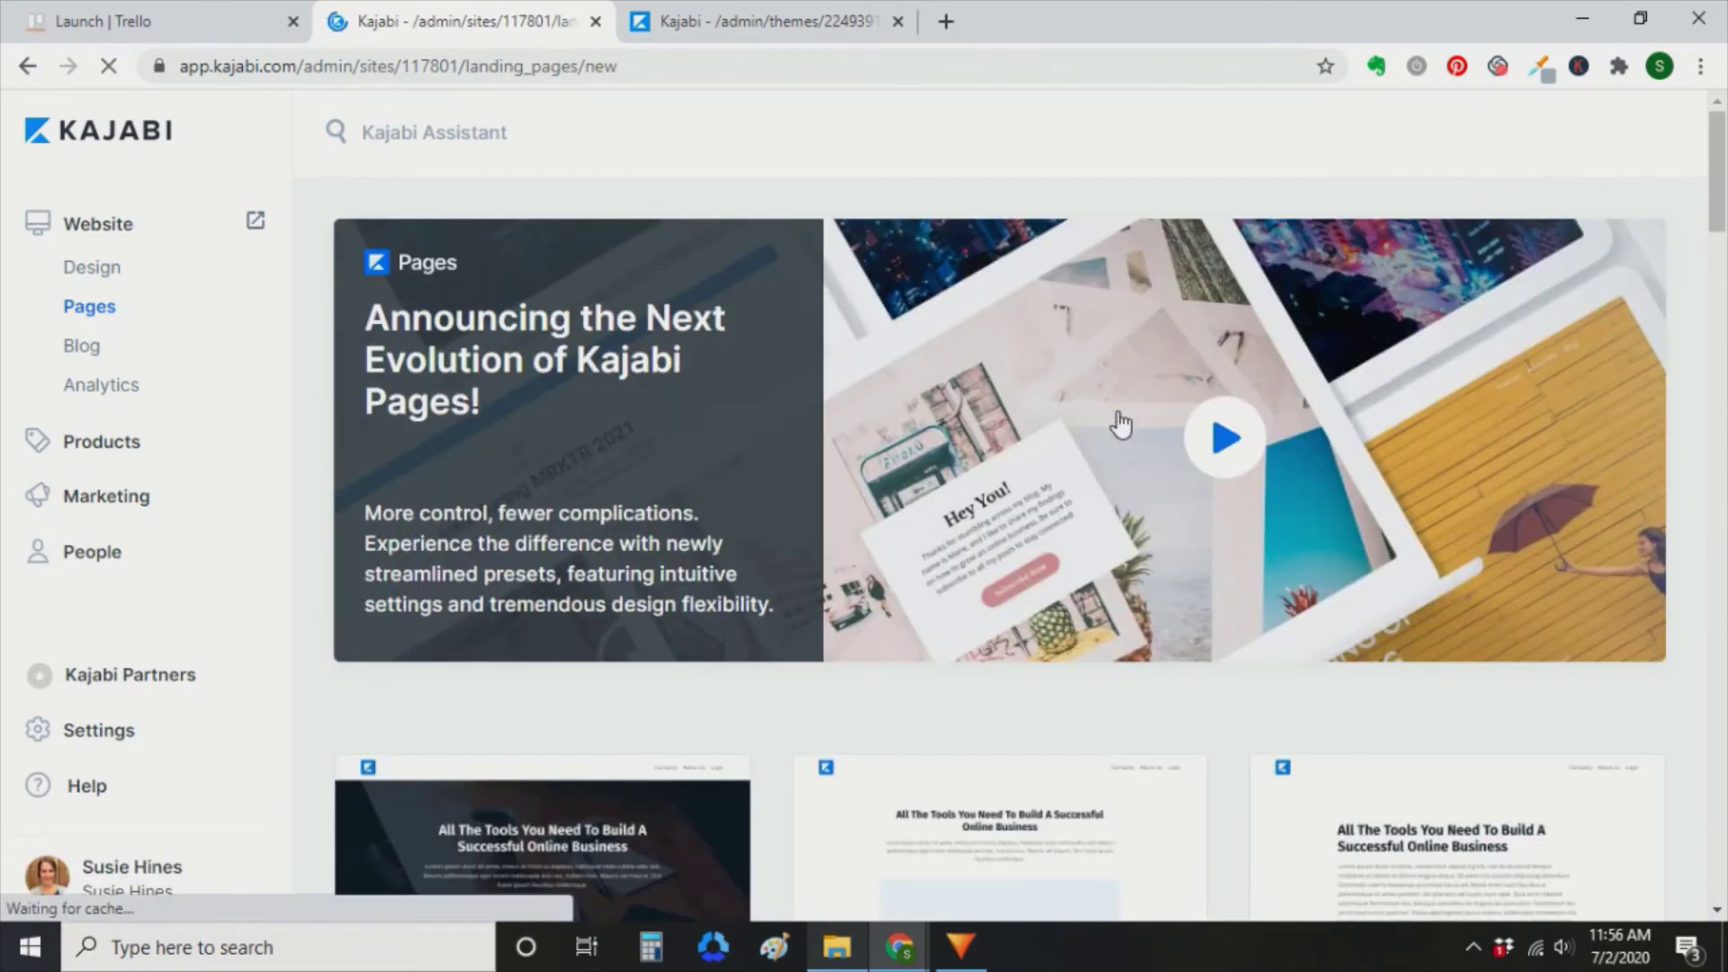
scroll(937, 540, "down", 7)
scroll(936, 537, "down", 3)
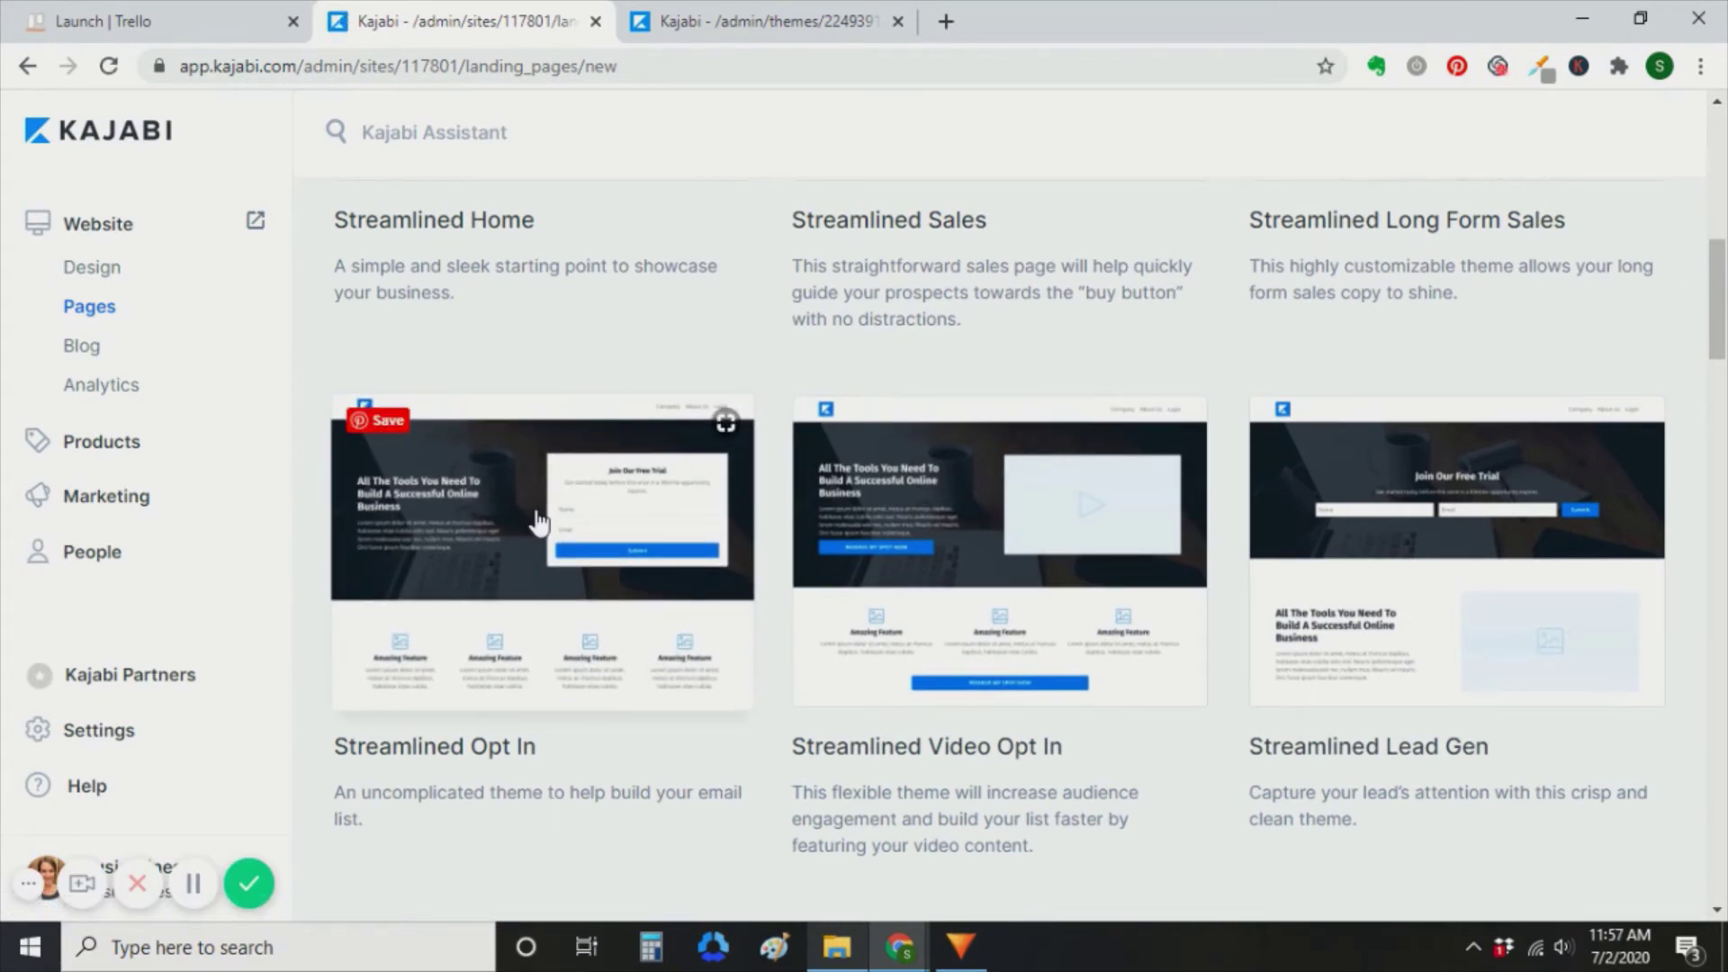
left_click(755, 24)
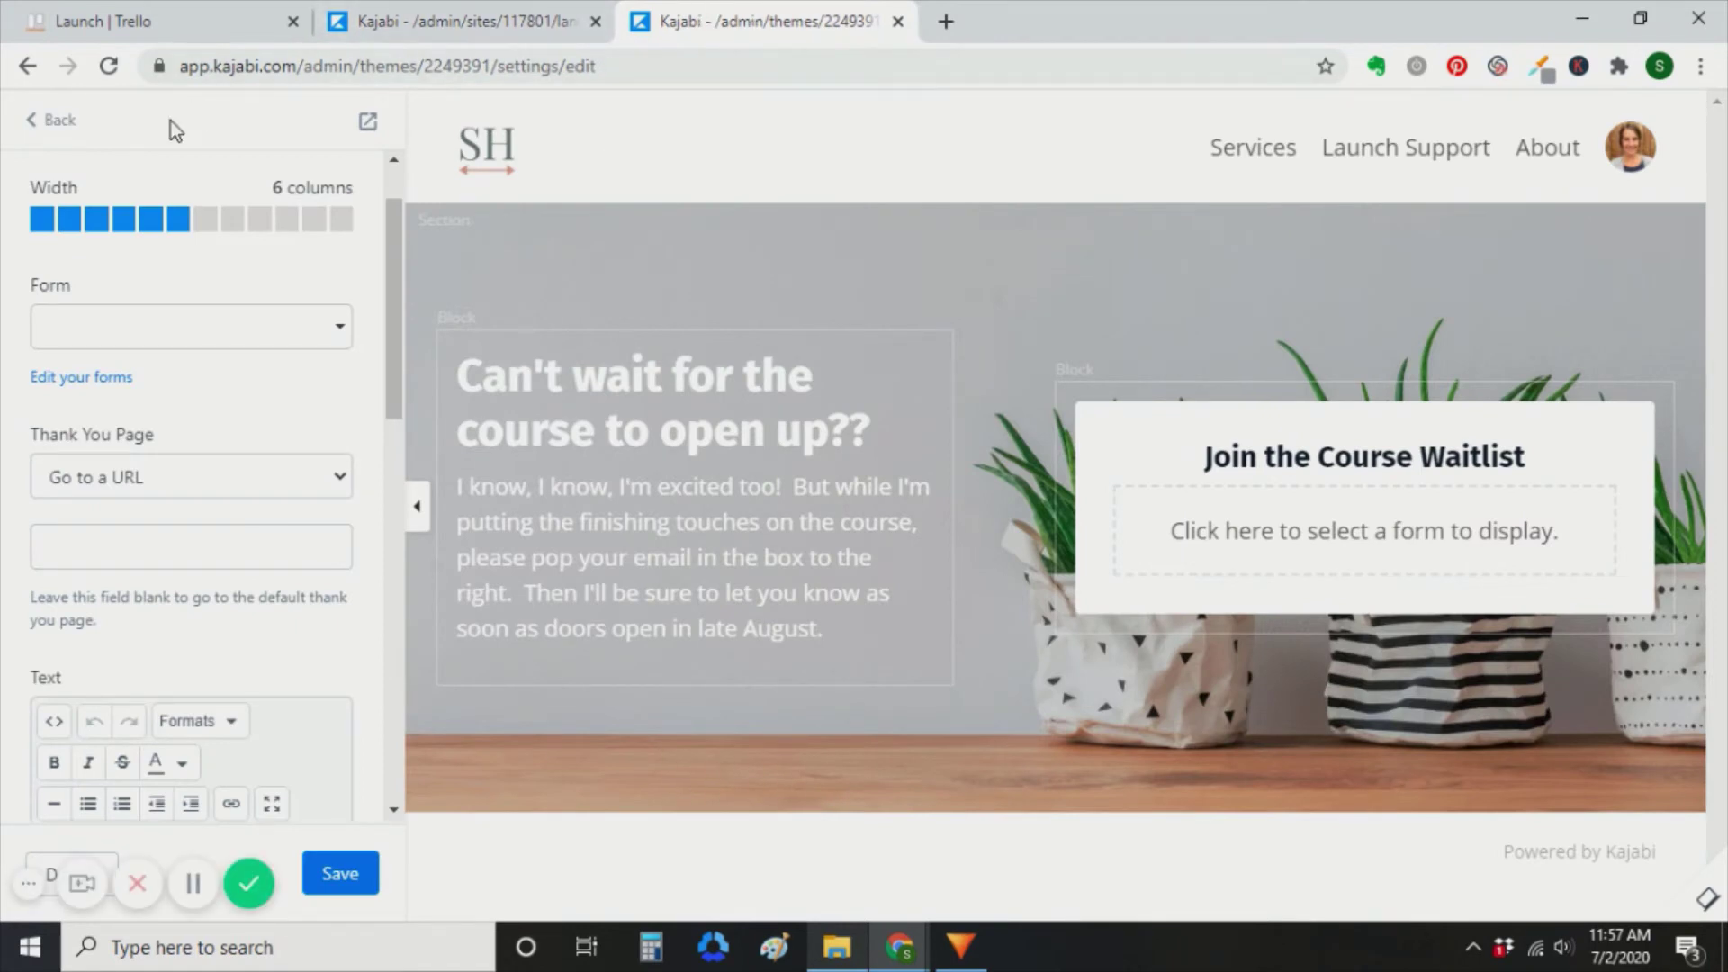
Step: Add a Form & Text section to the waitlist page
left_click(57, 121)
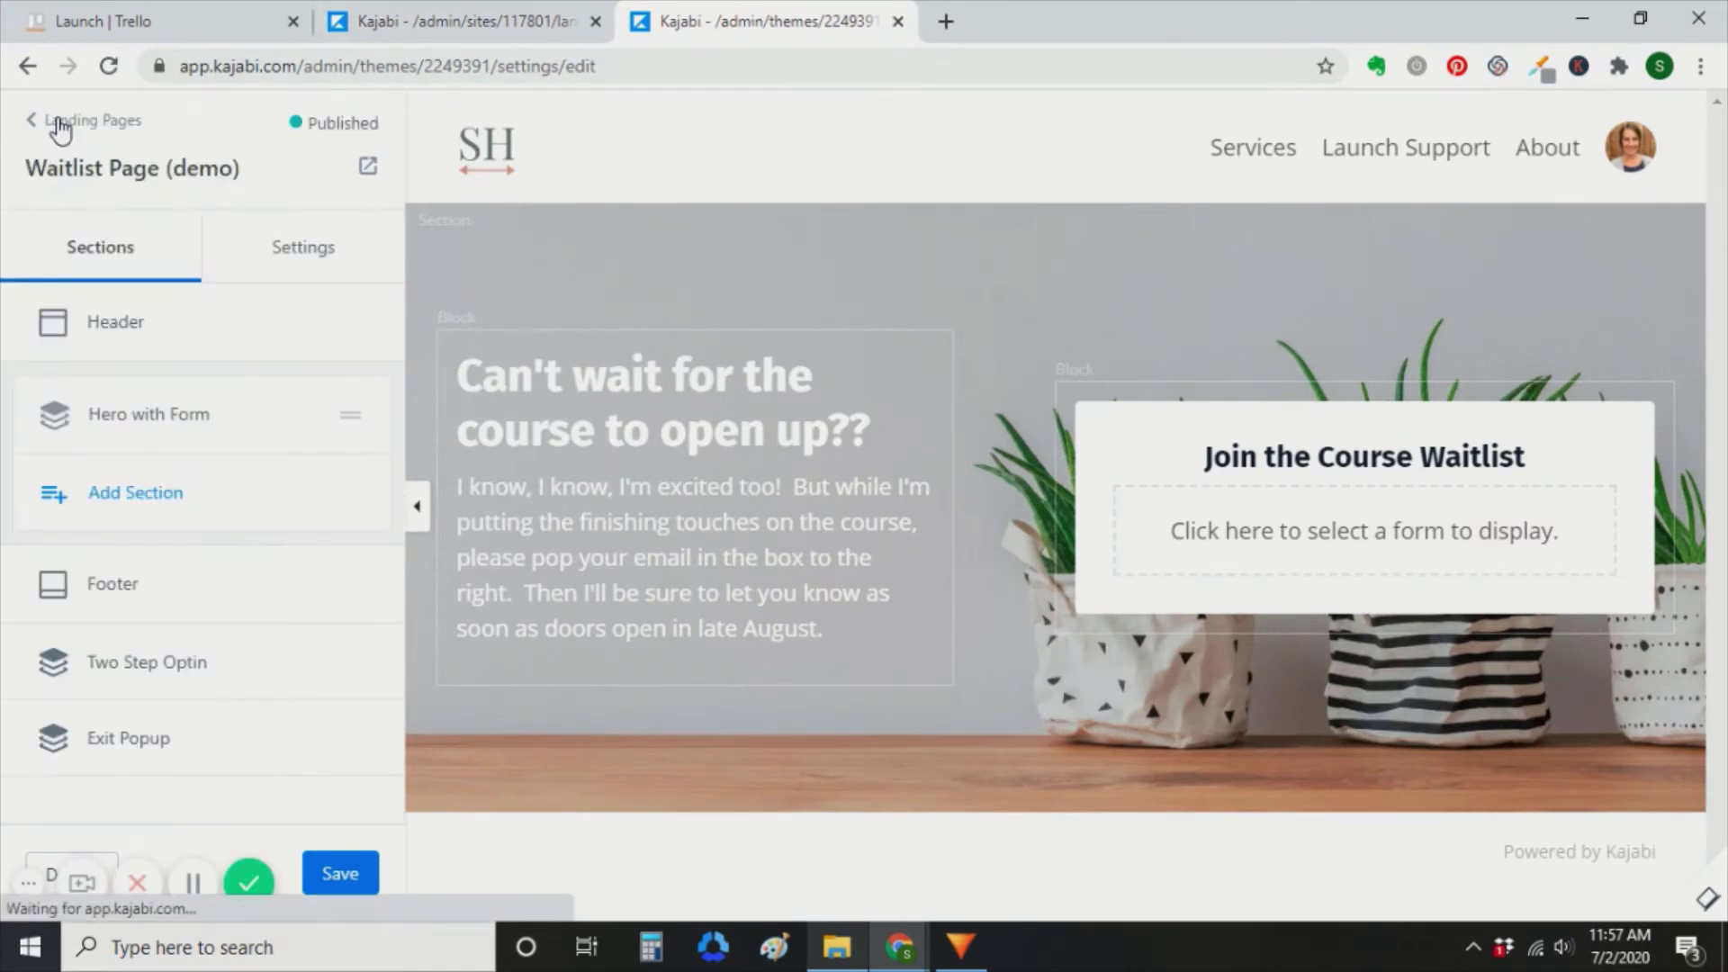
left_click(113, 498)
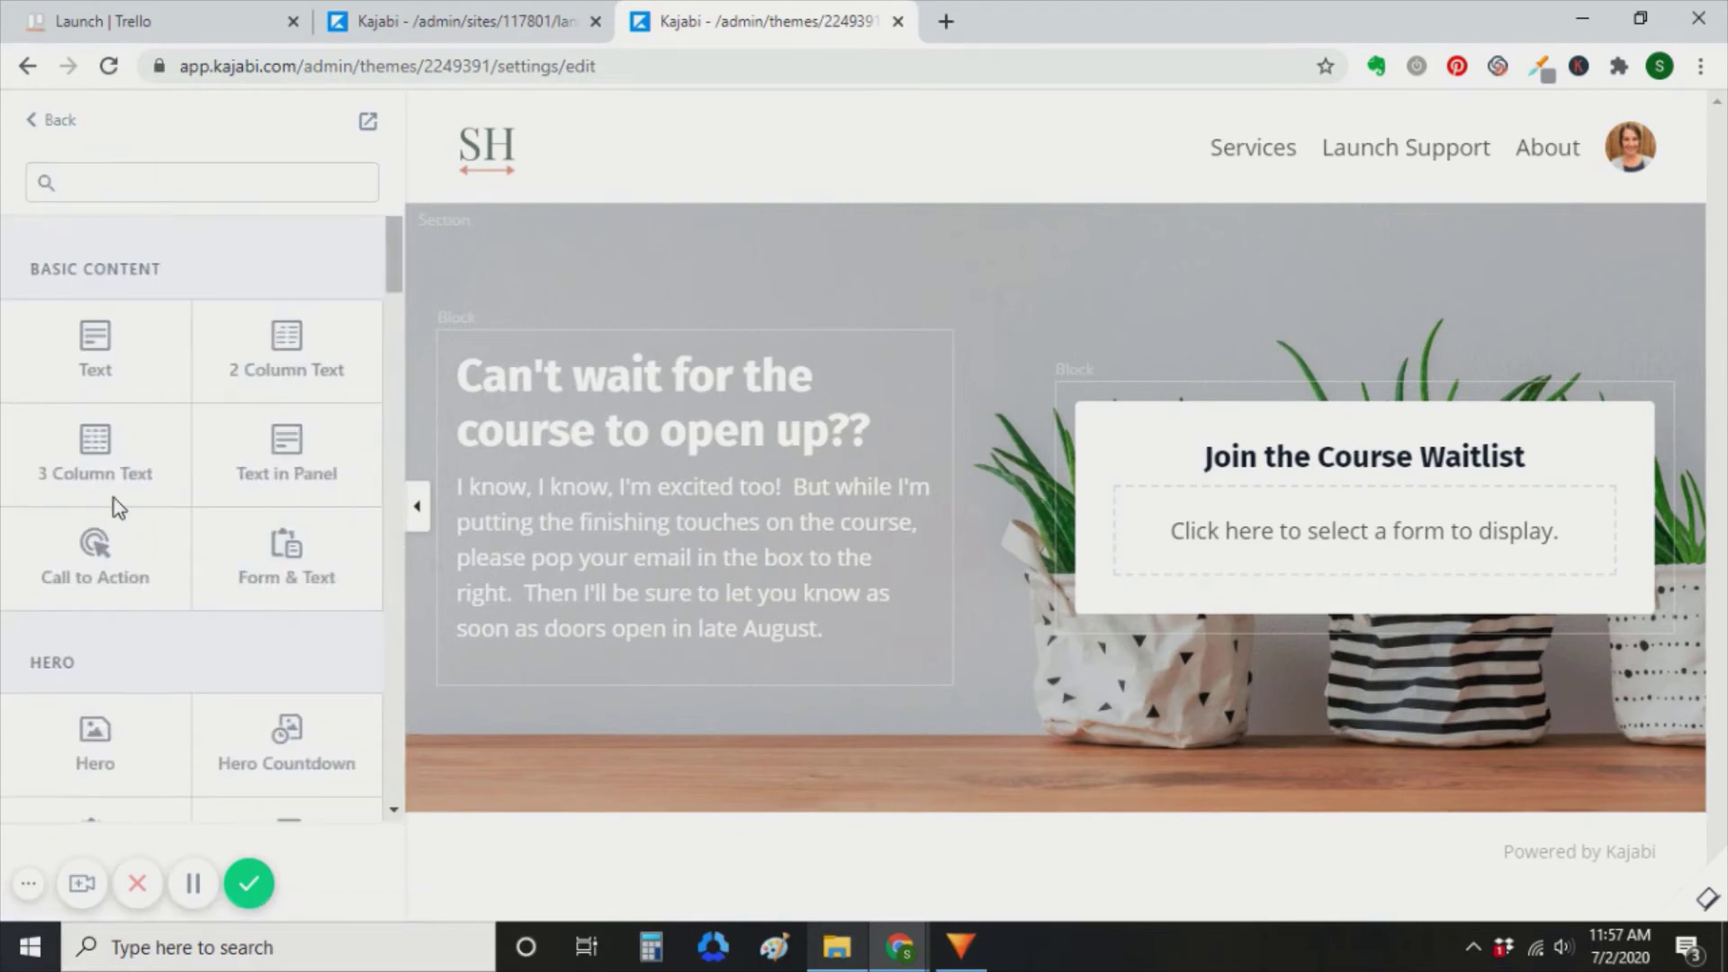
left_click(288, 545)
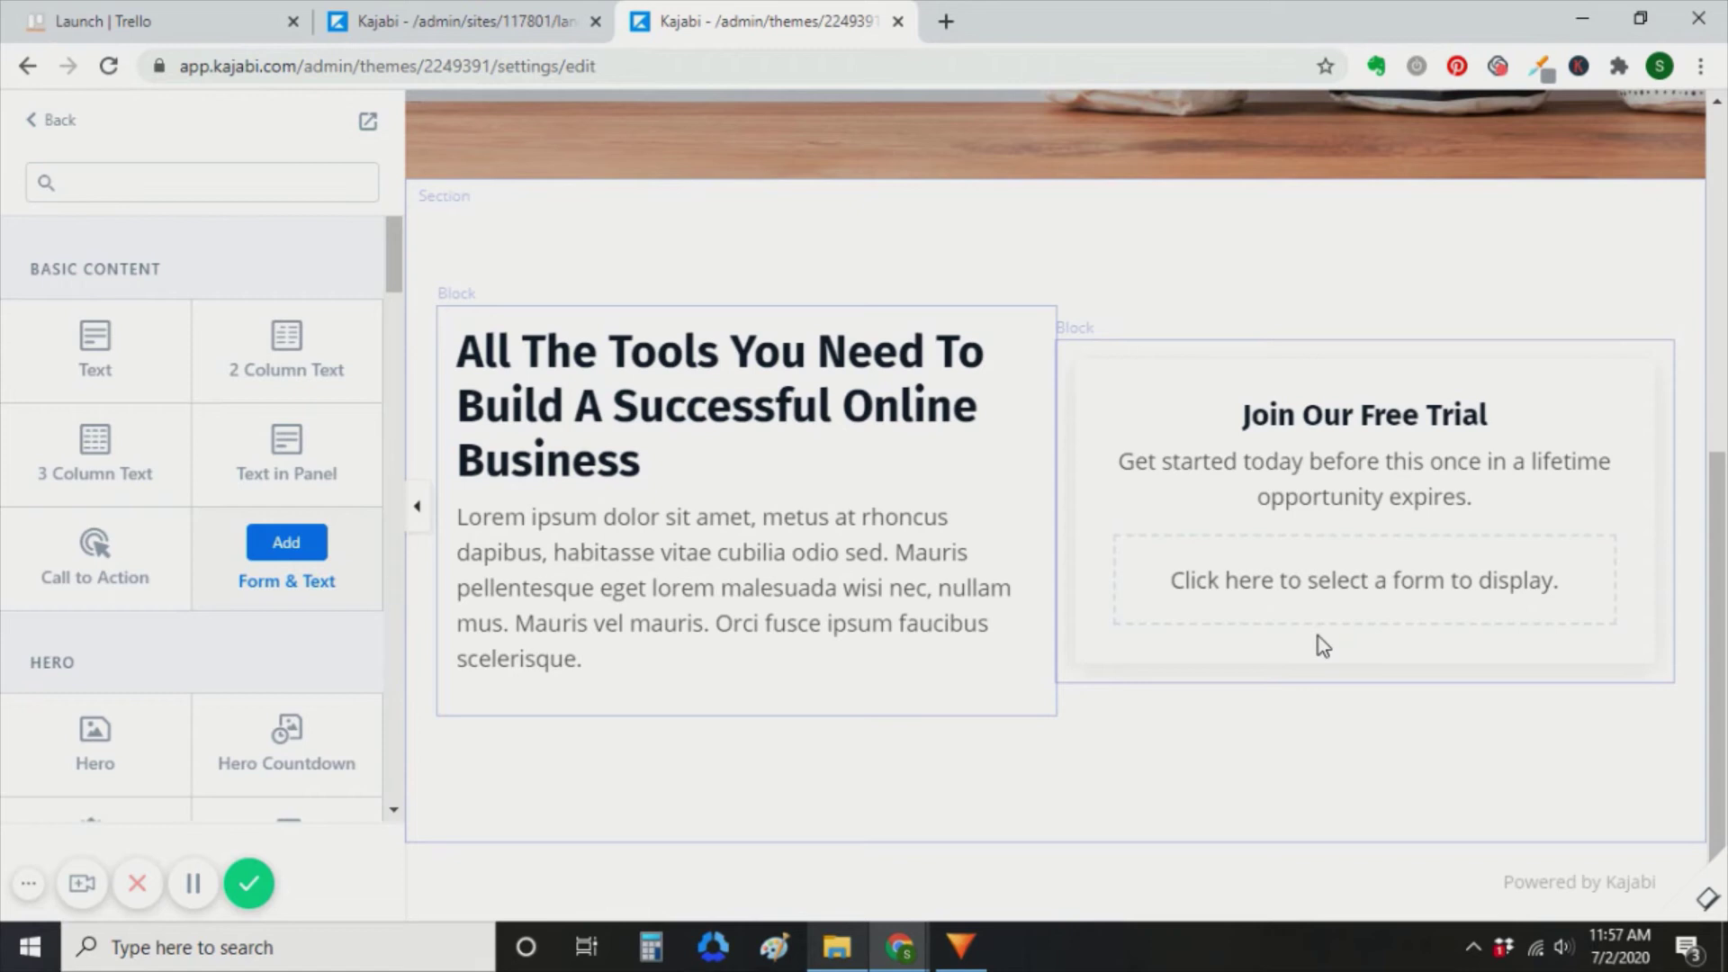
left_click(56, 124)
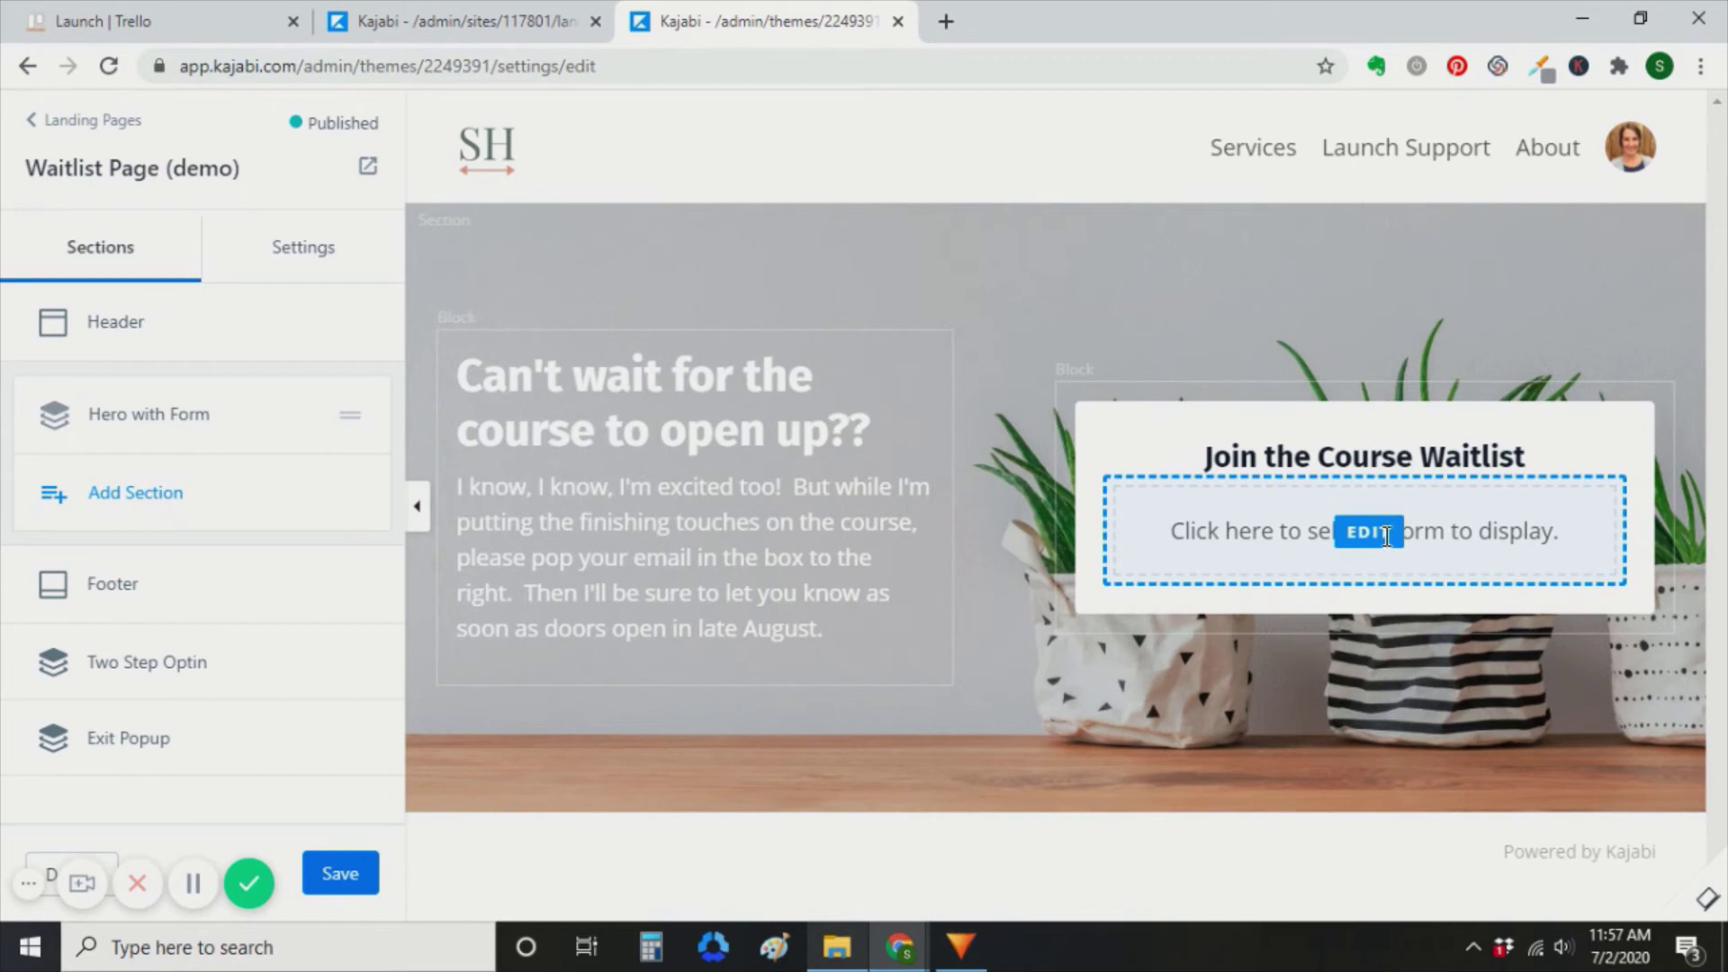
Step: Show the Course Waitlist (fall 2020) Optin form under 'Join the Course Waitlist' and save the page
left_click(1386, 535)
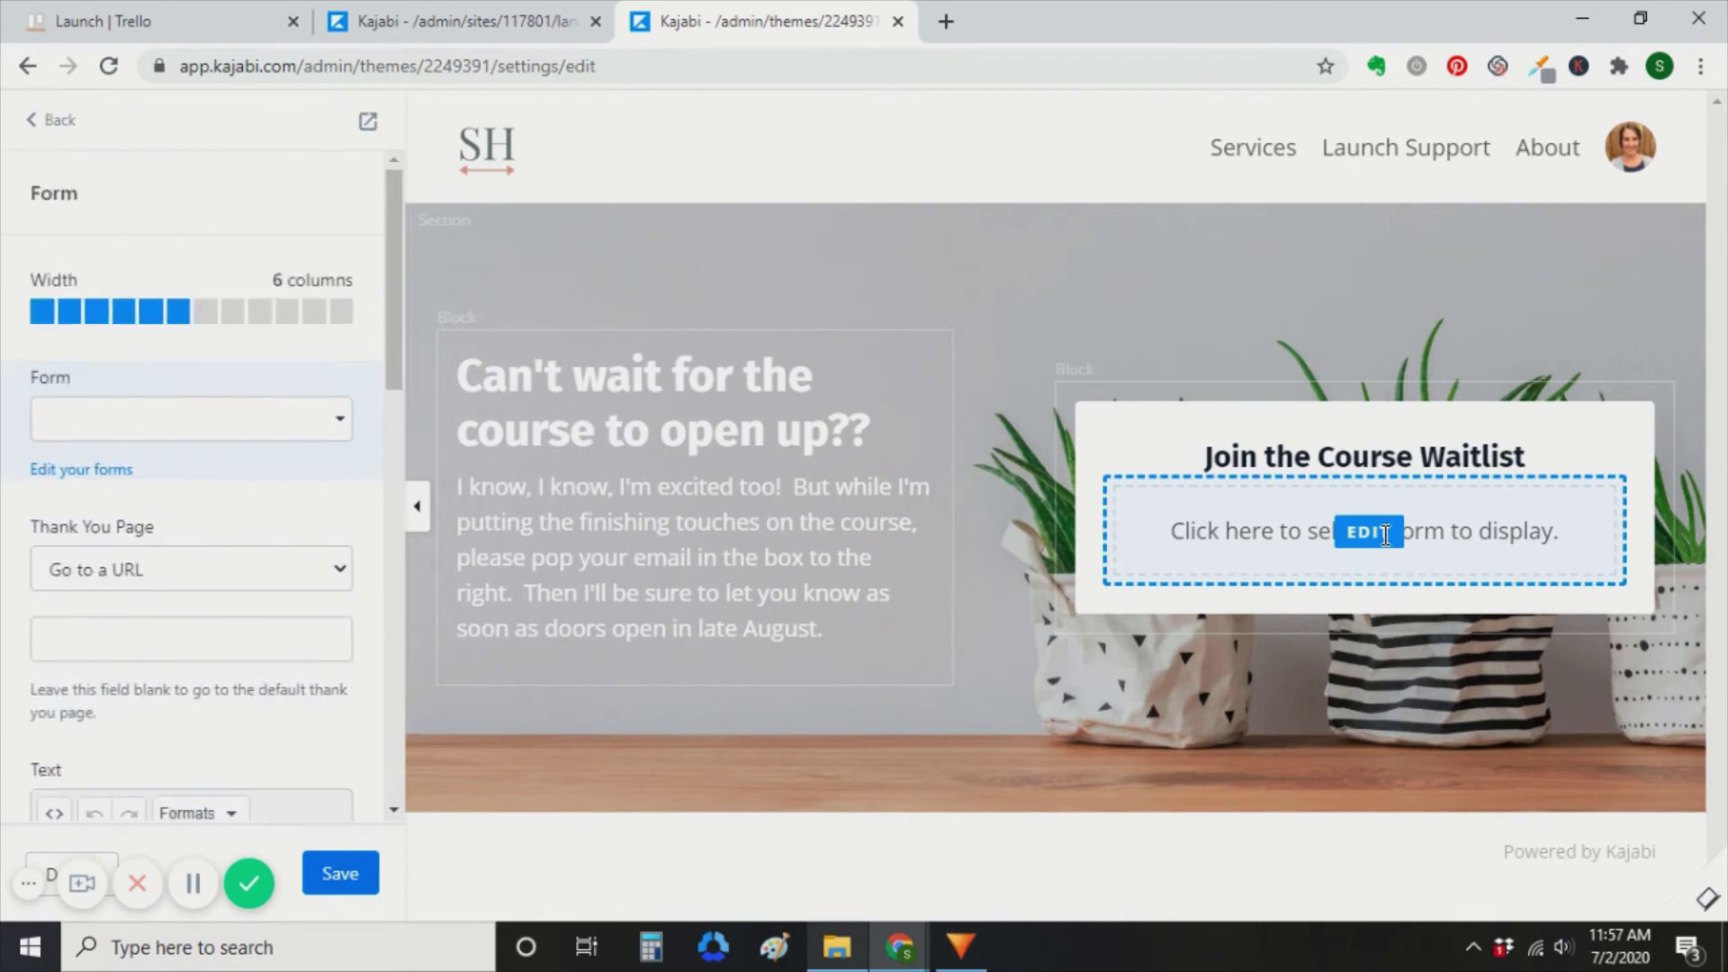
left_click(289, 423)
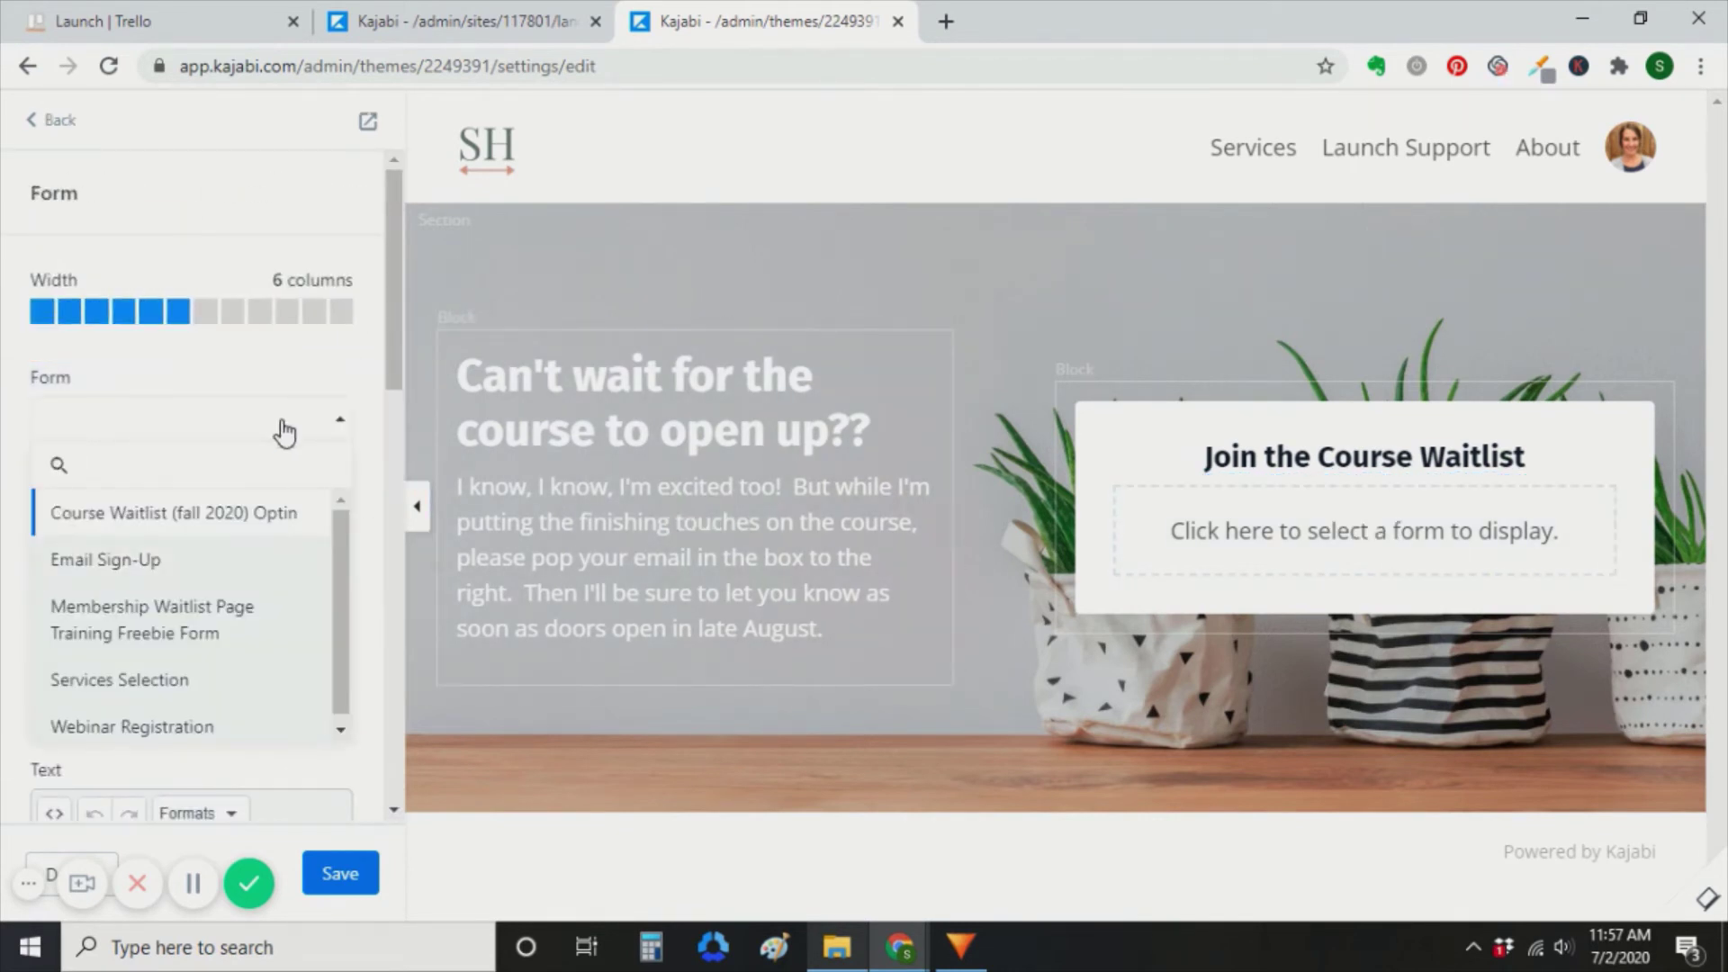
left_click(206, 518)
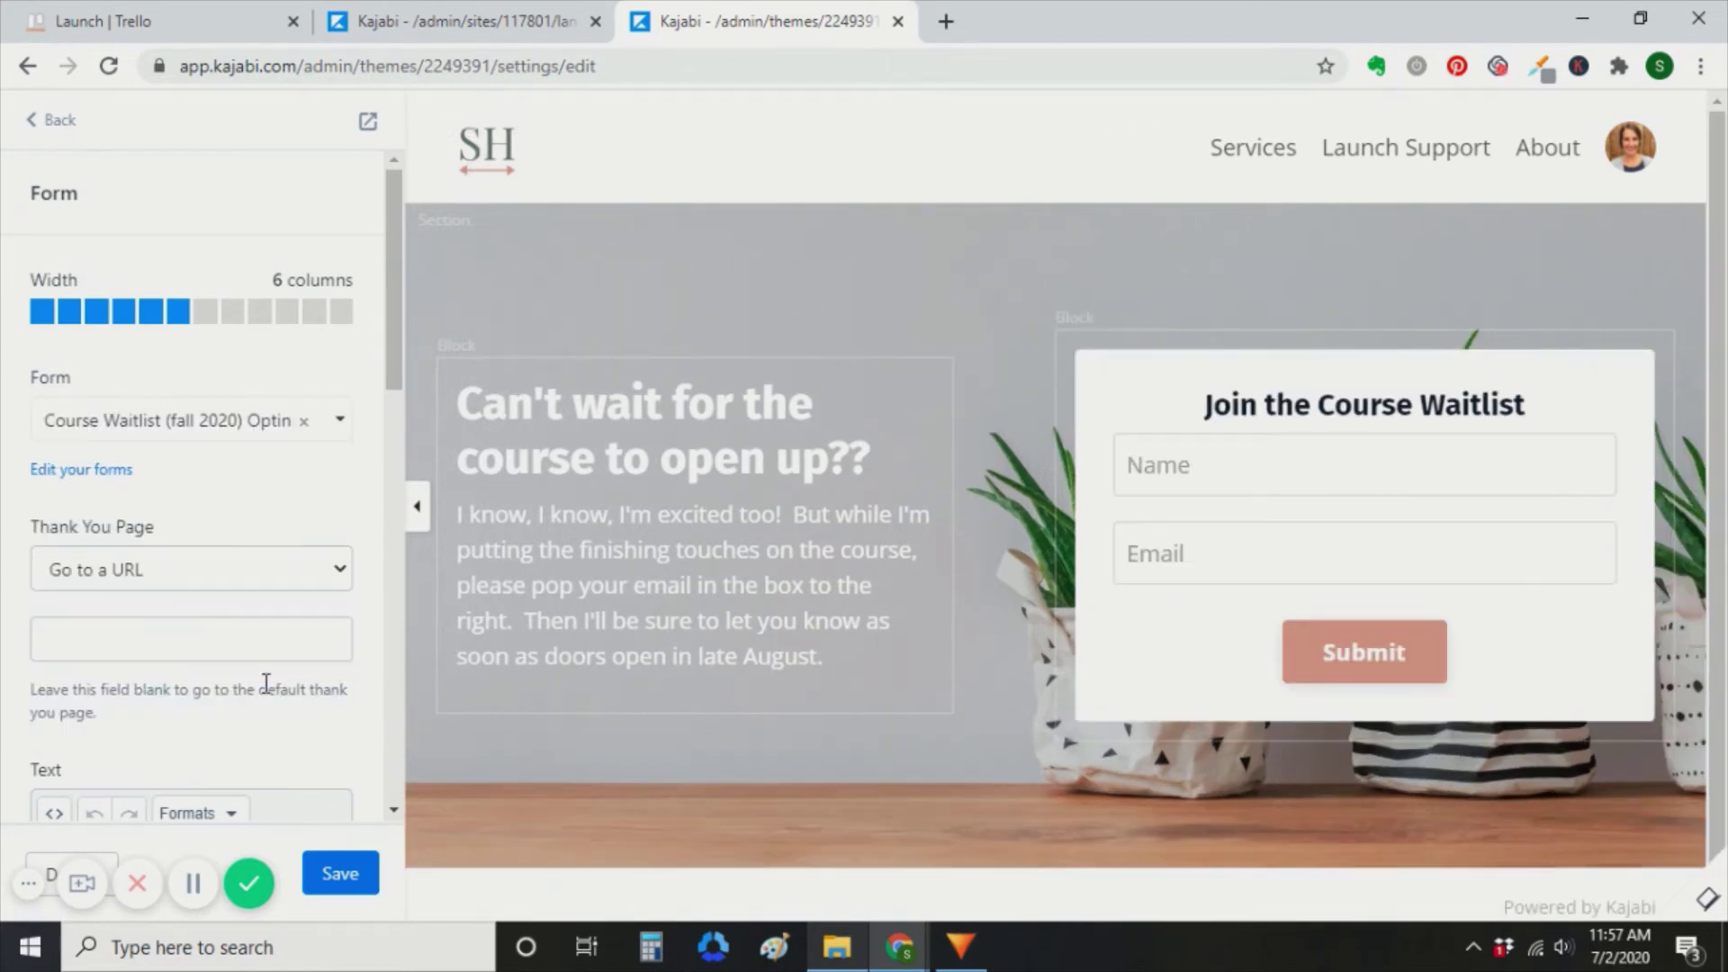
scroll(266, 684, "down", 4)
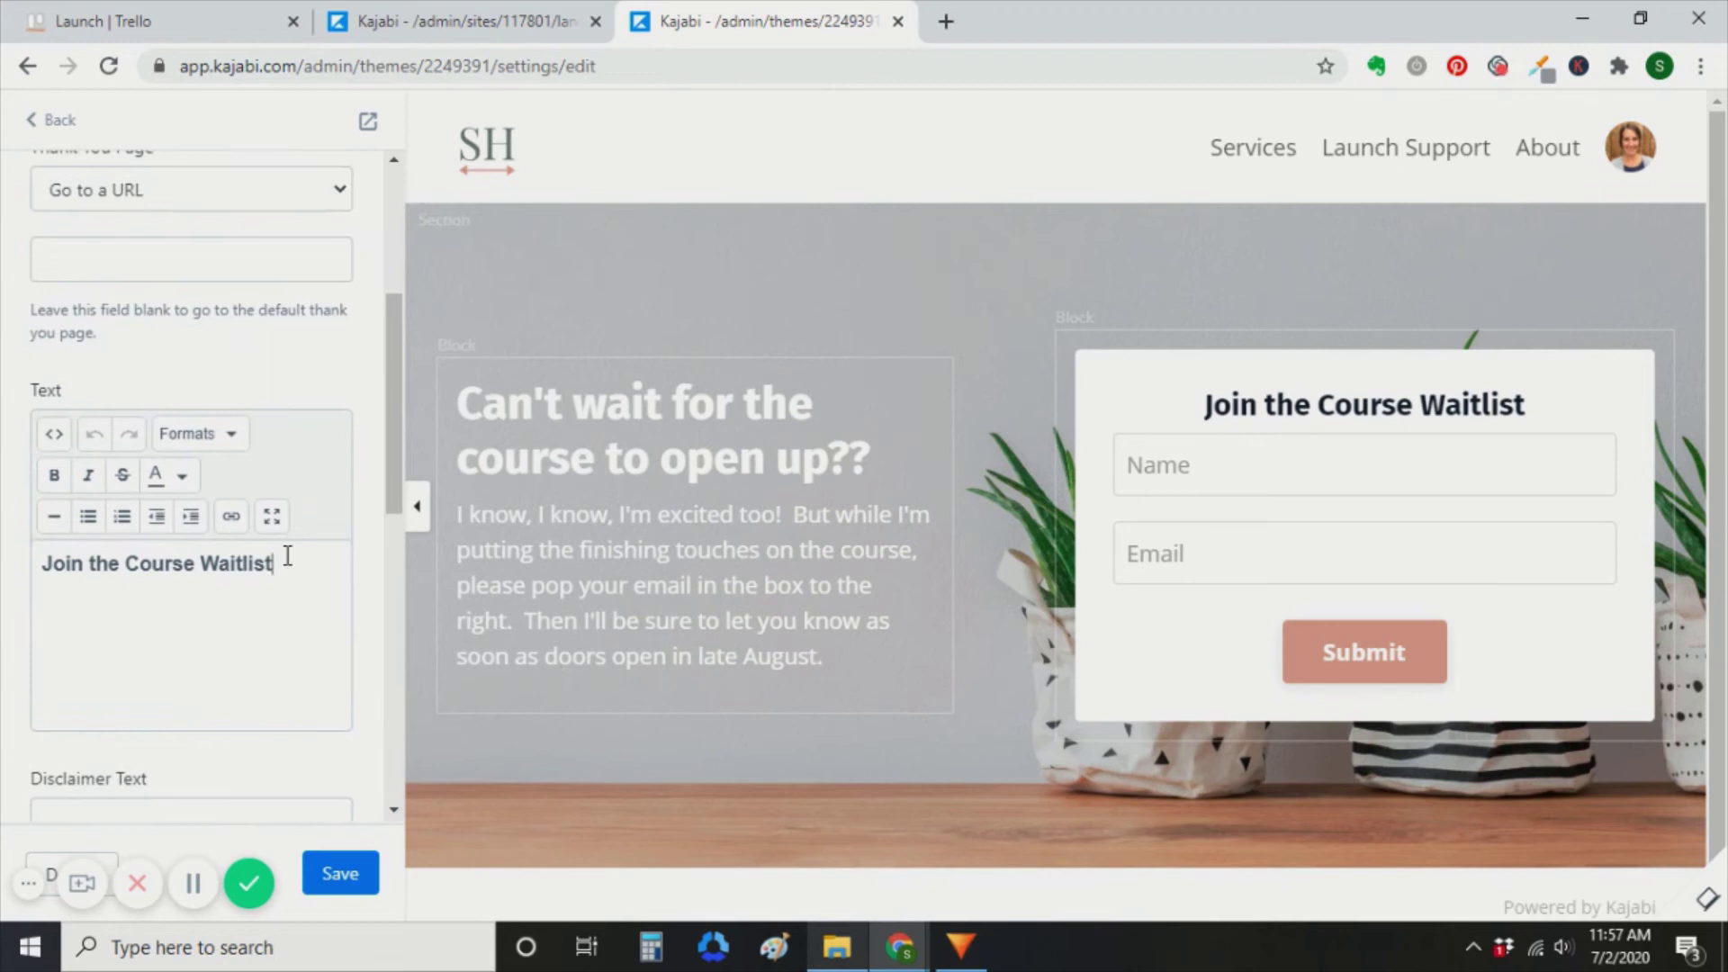
left_click_drag(287, 557, 41, 567)
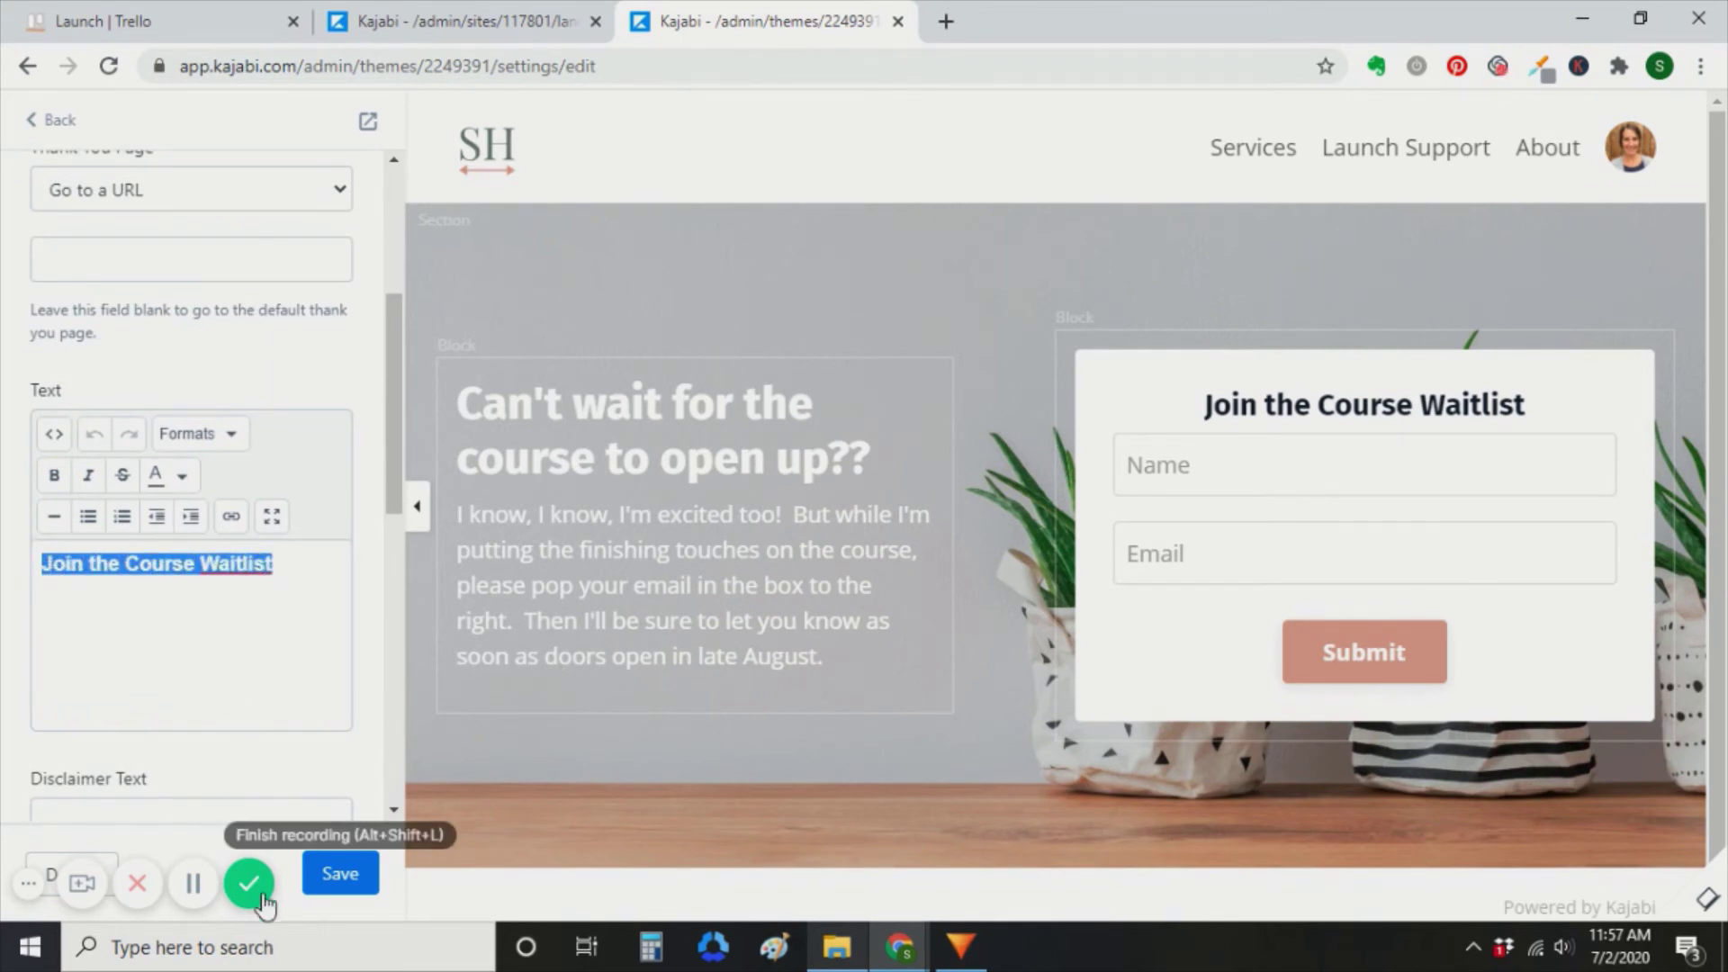
left_click(346, 878)
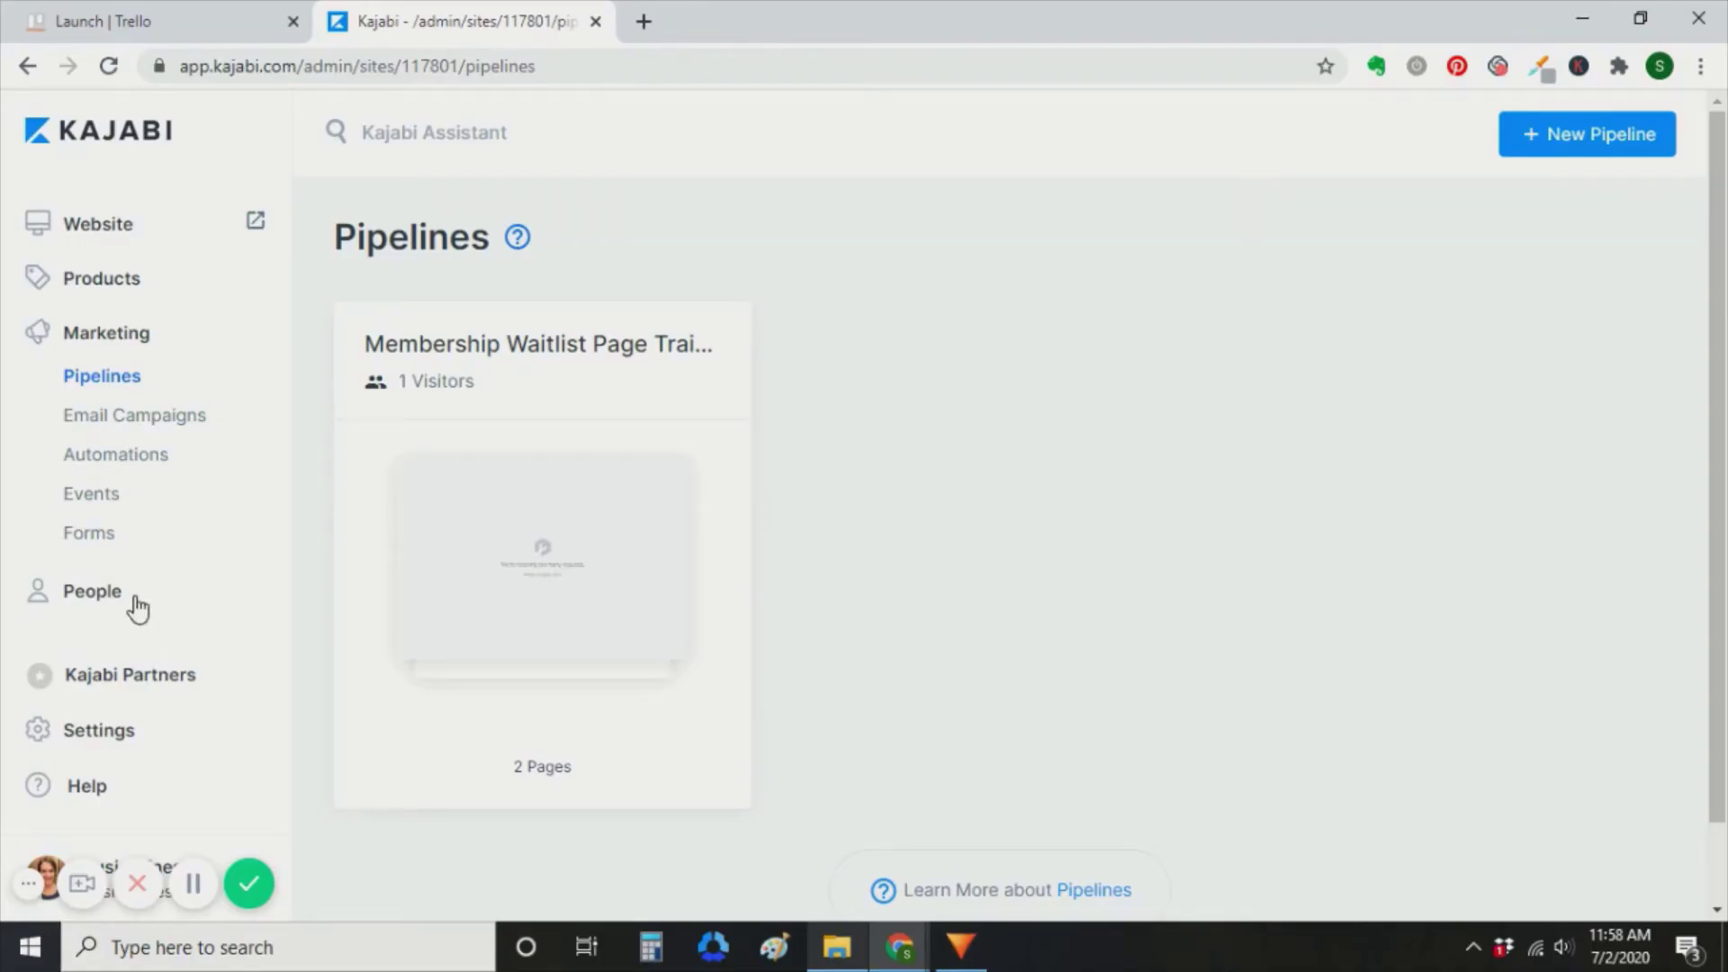
Step: Create the form 'Course Waitlist (spring 2021) Optin' and turn off double opt-in emails
left_click(102, 540)
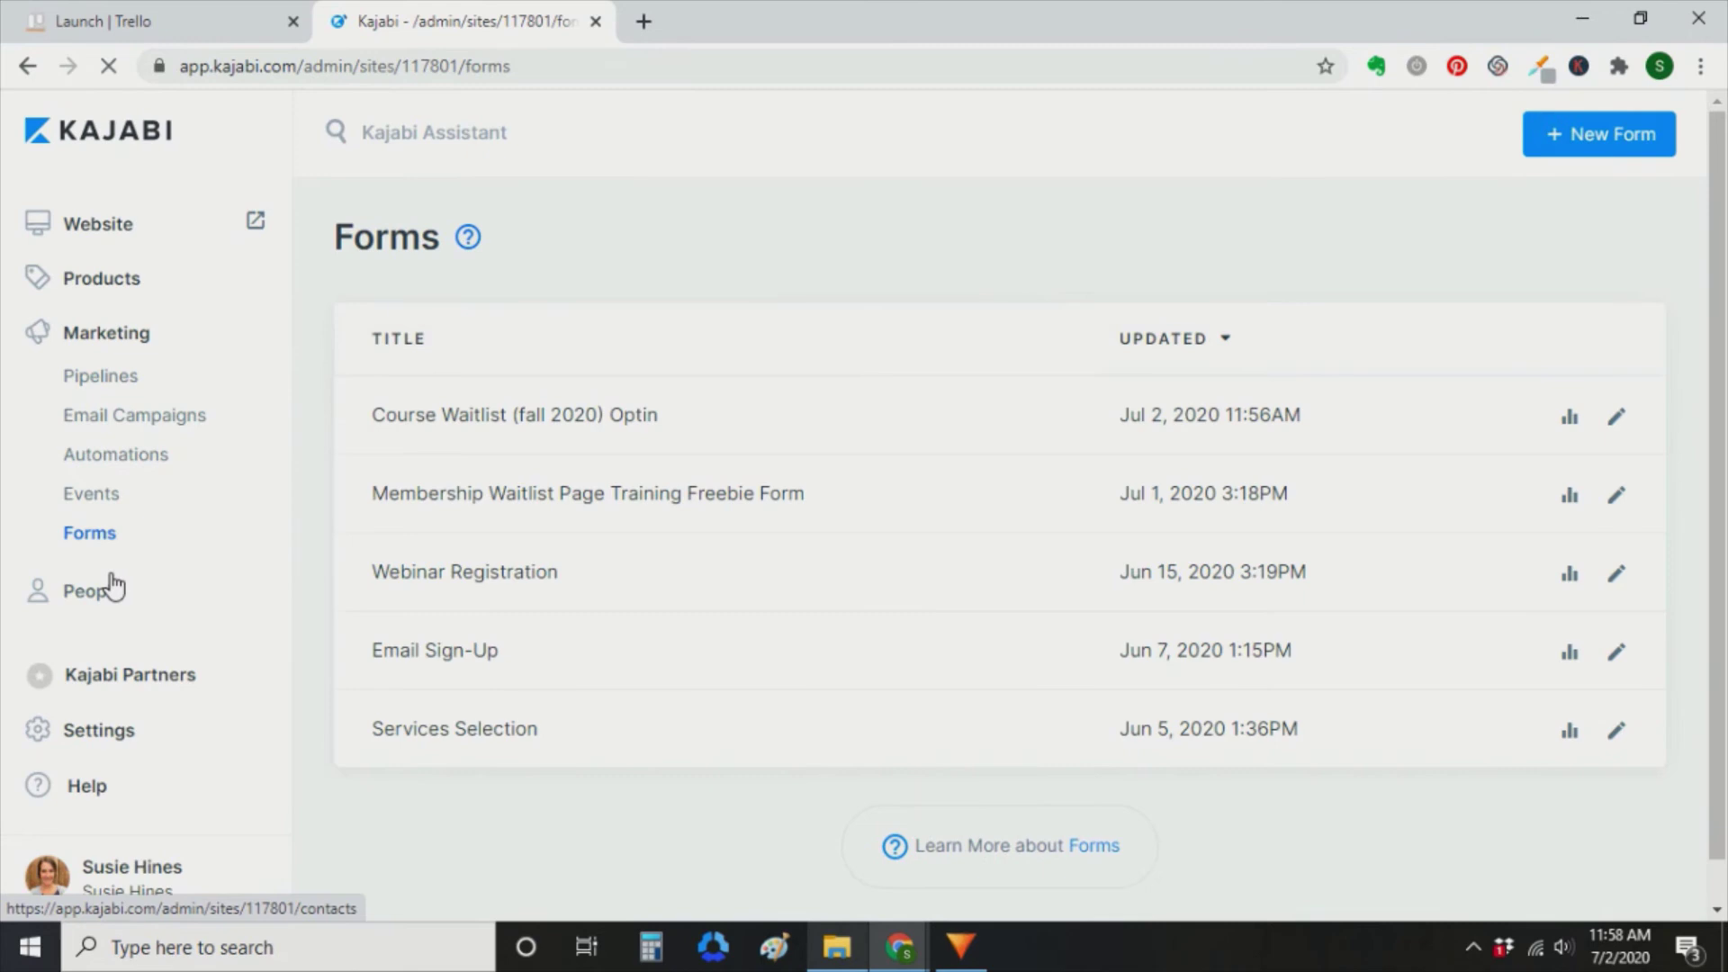
left_click(1634, 133)
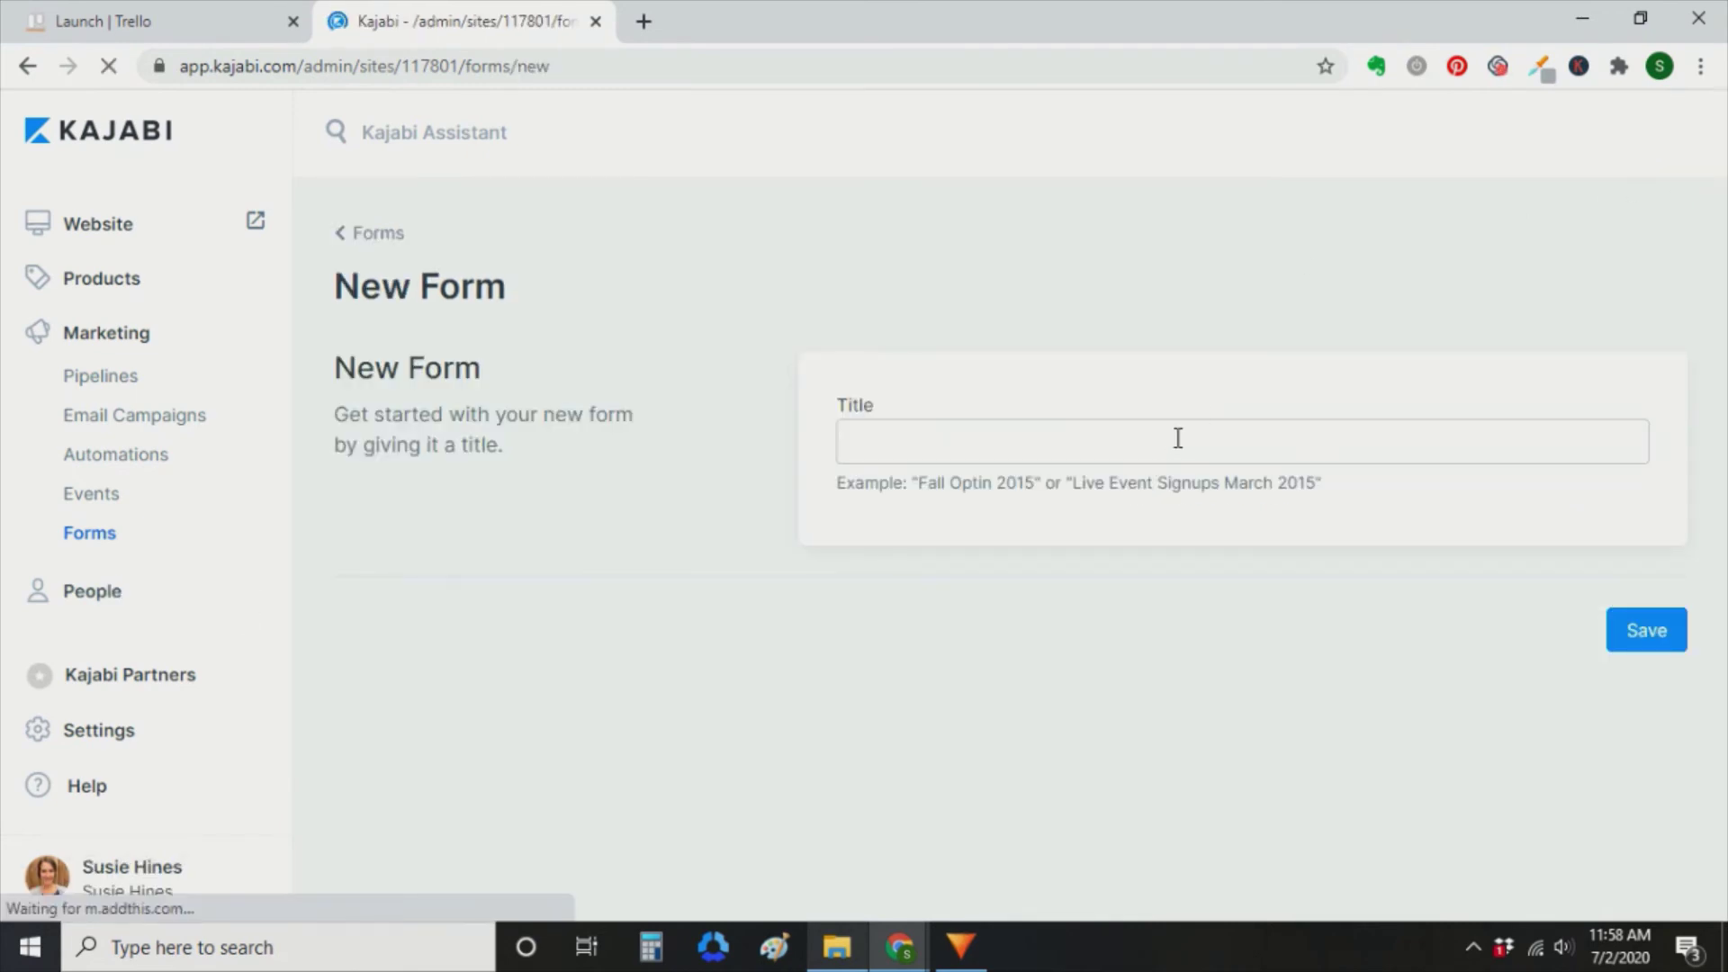
left_click(1177, 439)
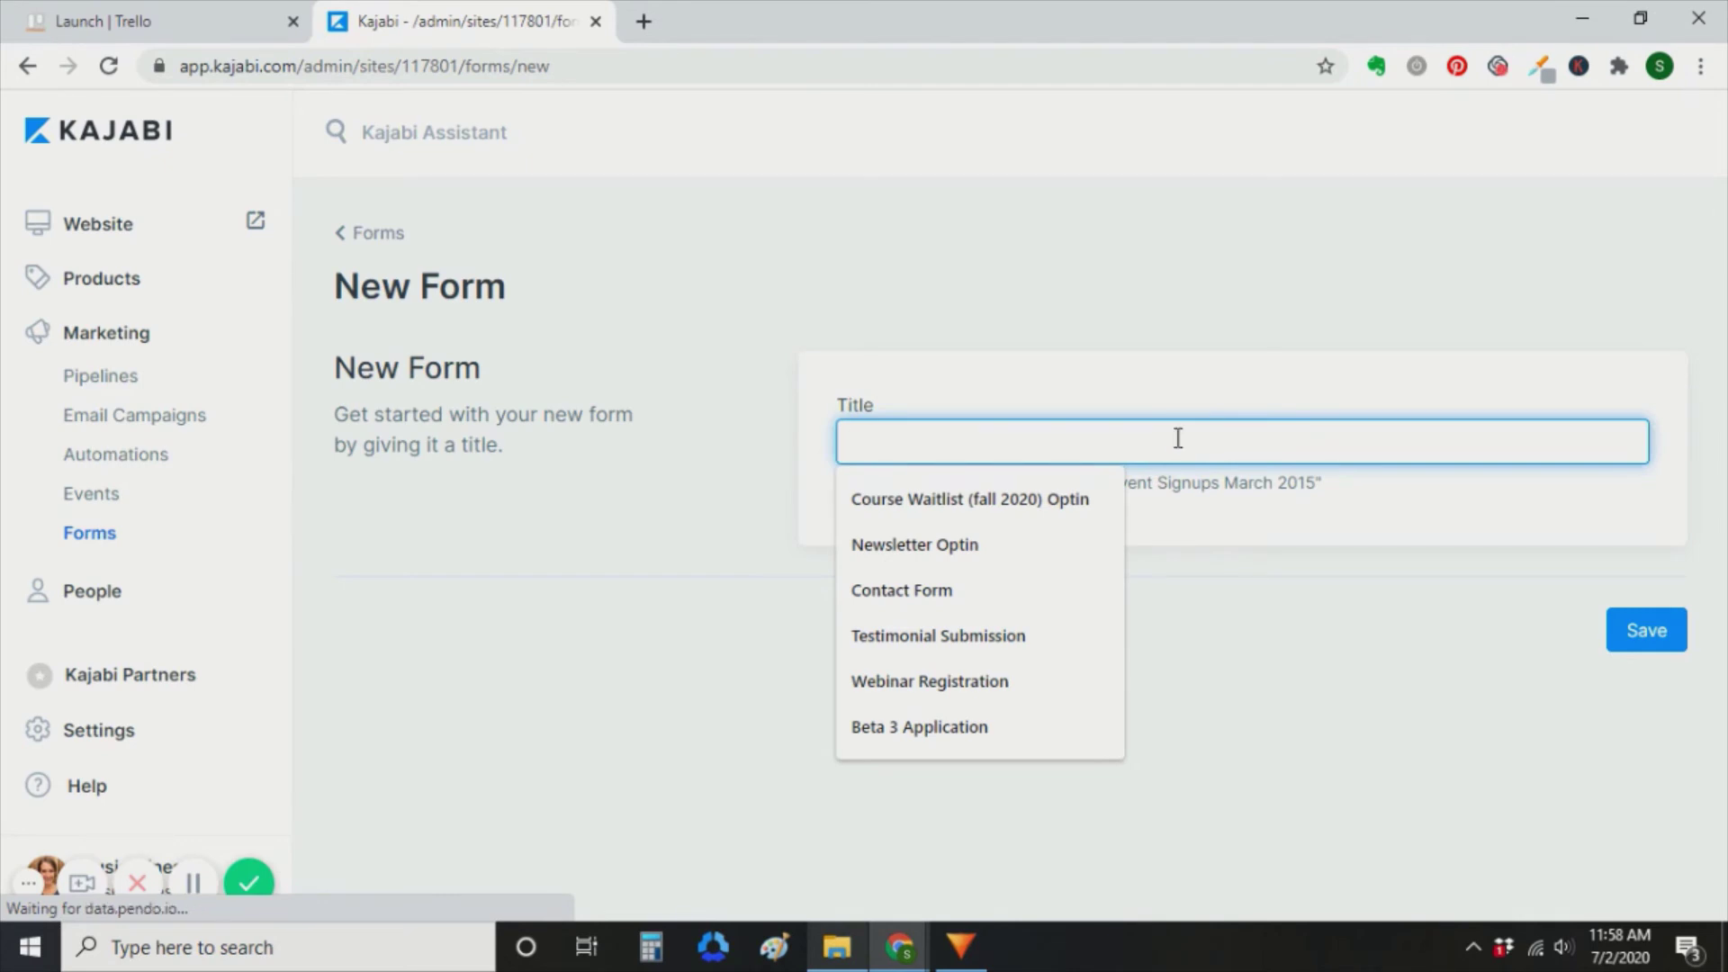
type("Cour")
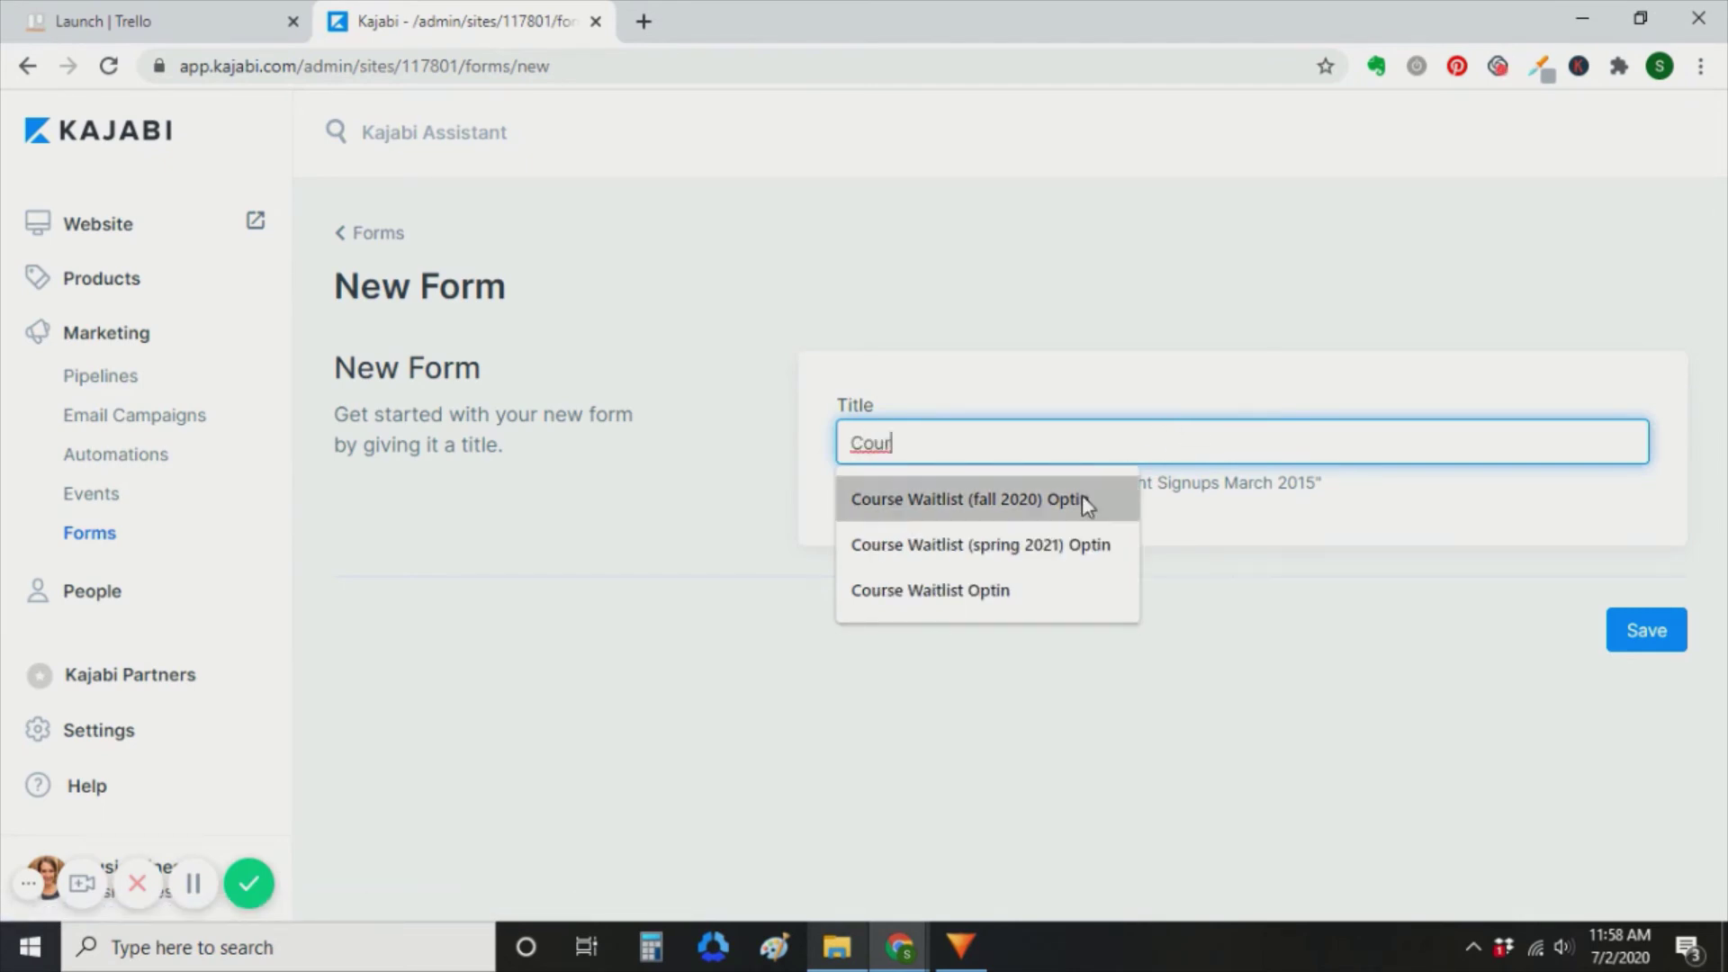
left_click(1026, 558)
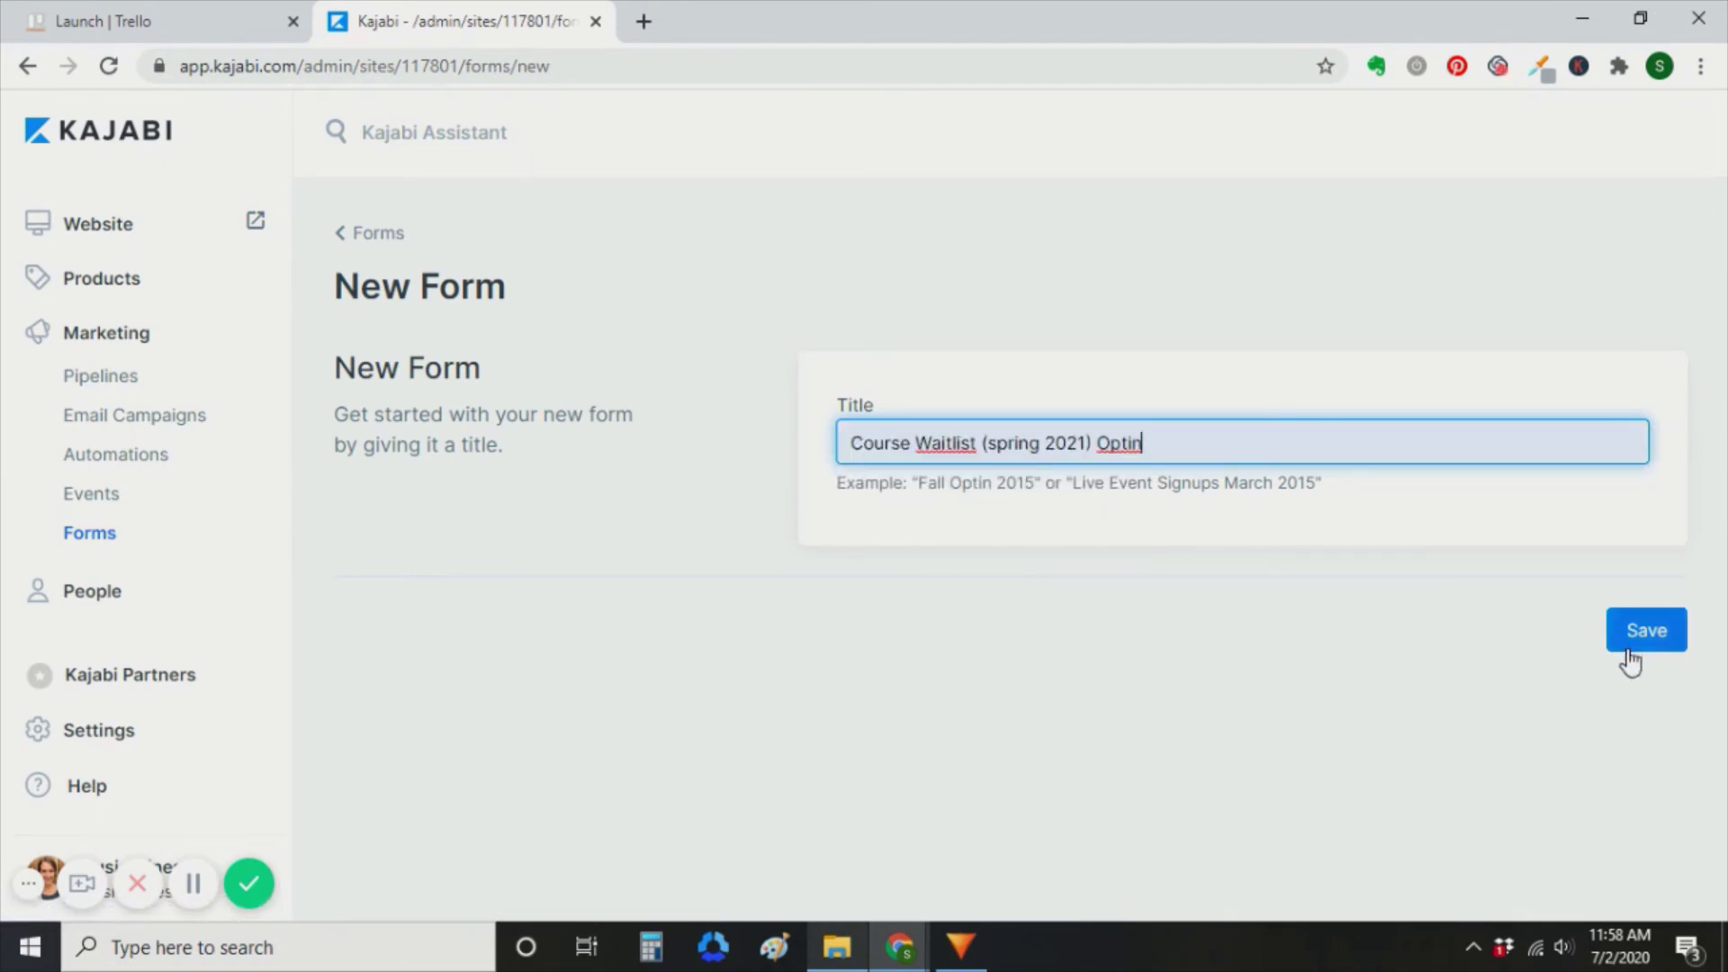
left_click(1657, 634)
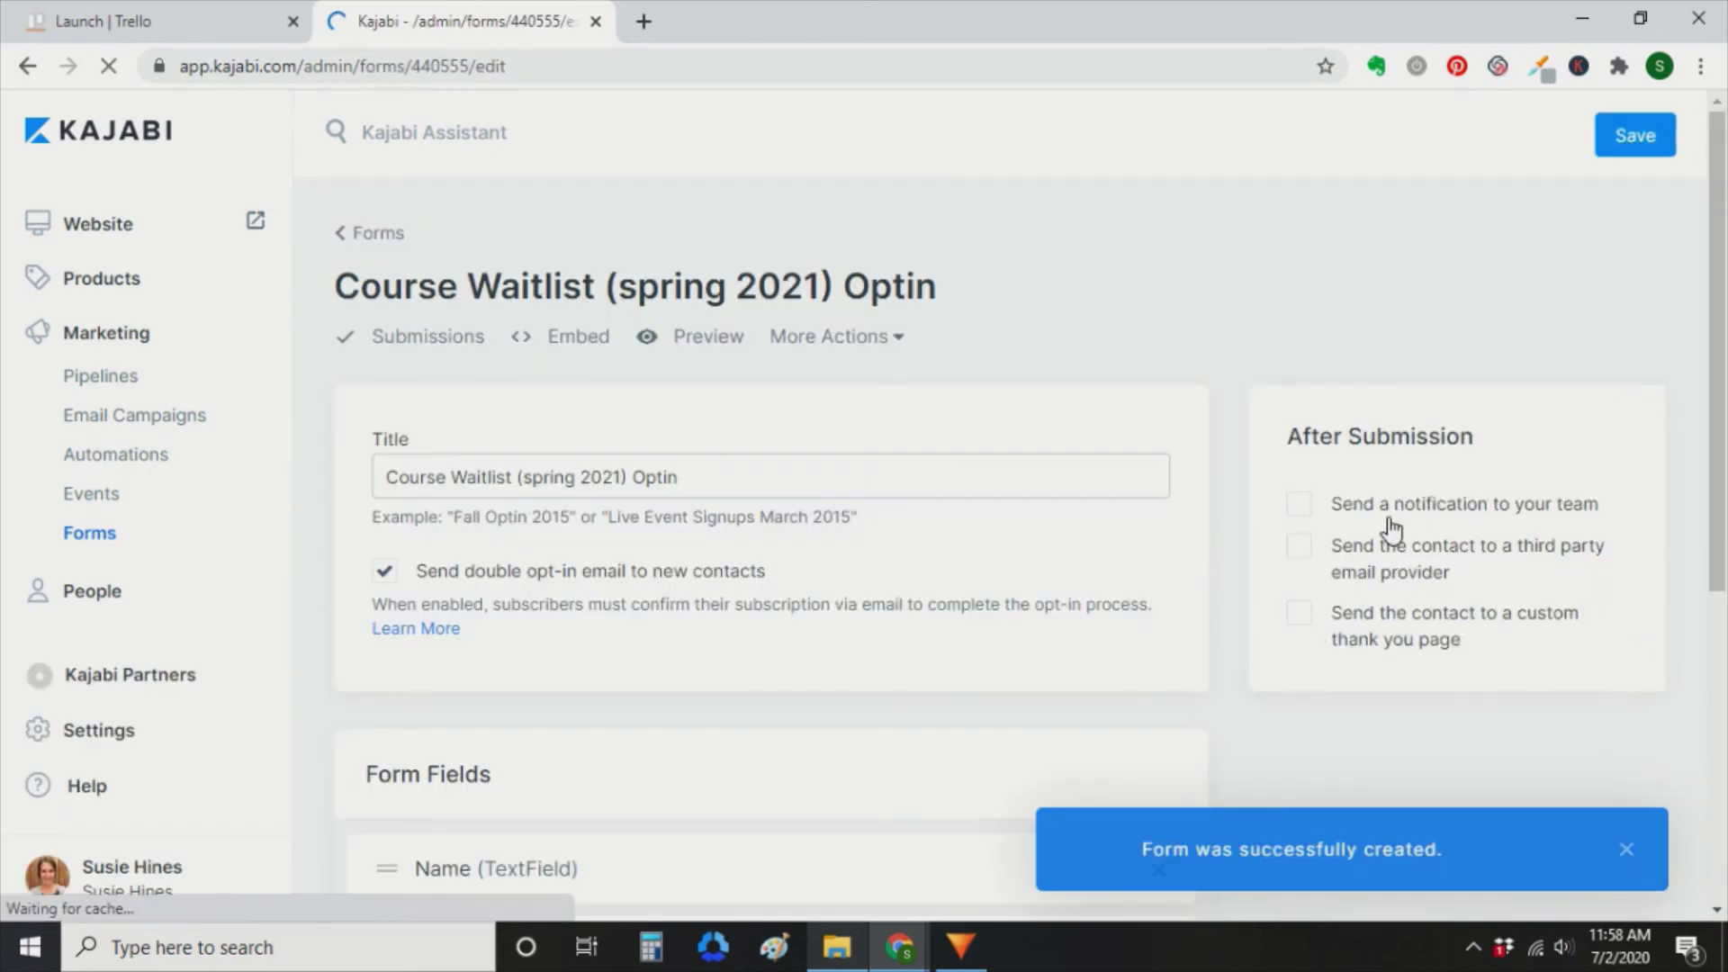
left_click(384, 571)
scroll(659, 638, "down", 6)
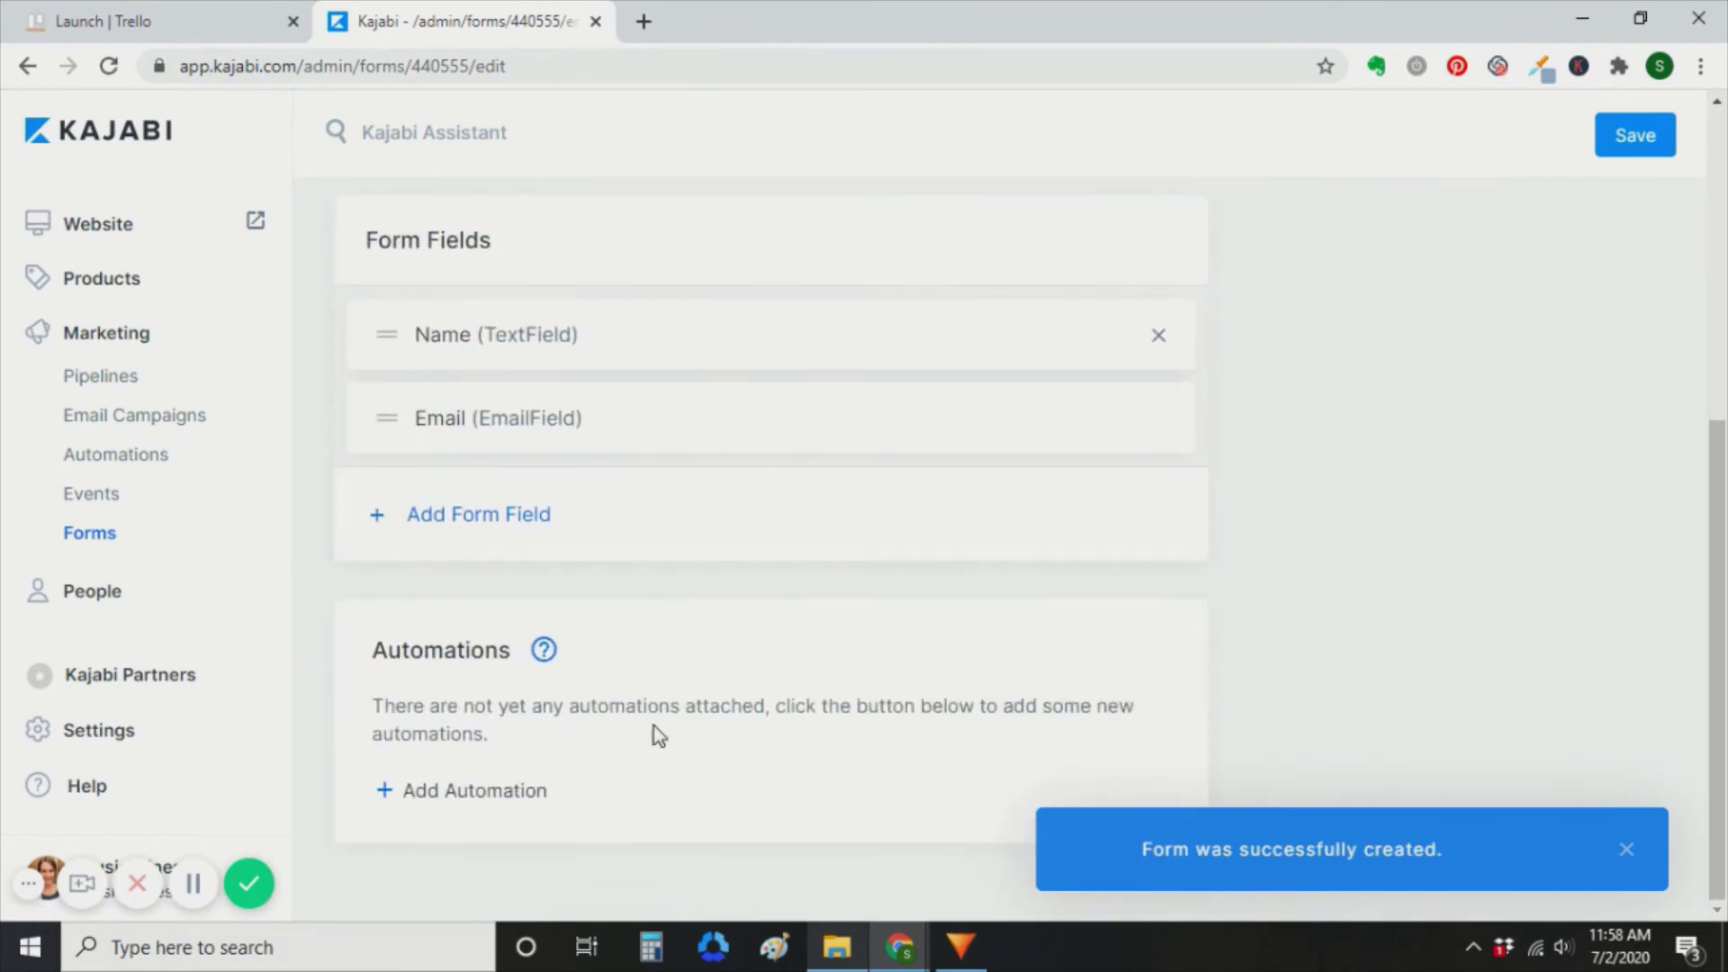
Step: Add an automation tagging form submitters Course Waitlist (Spring 2021)
left_click(522, 793)
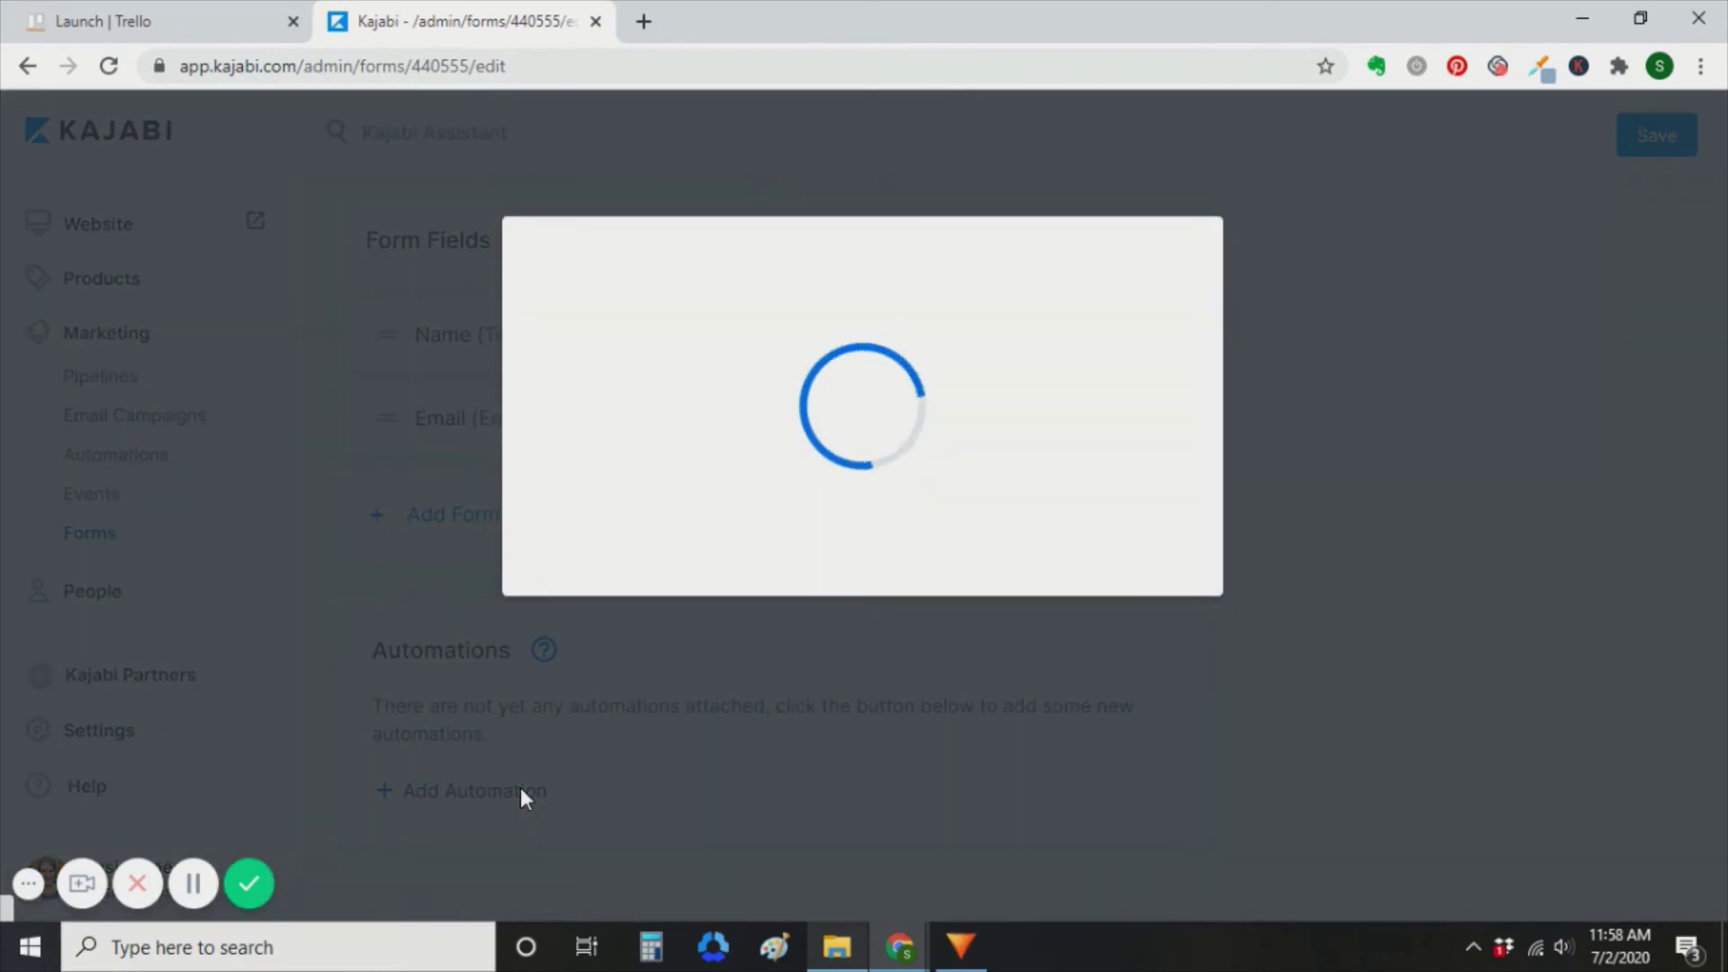
left_click(700, 585)
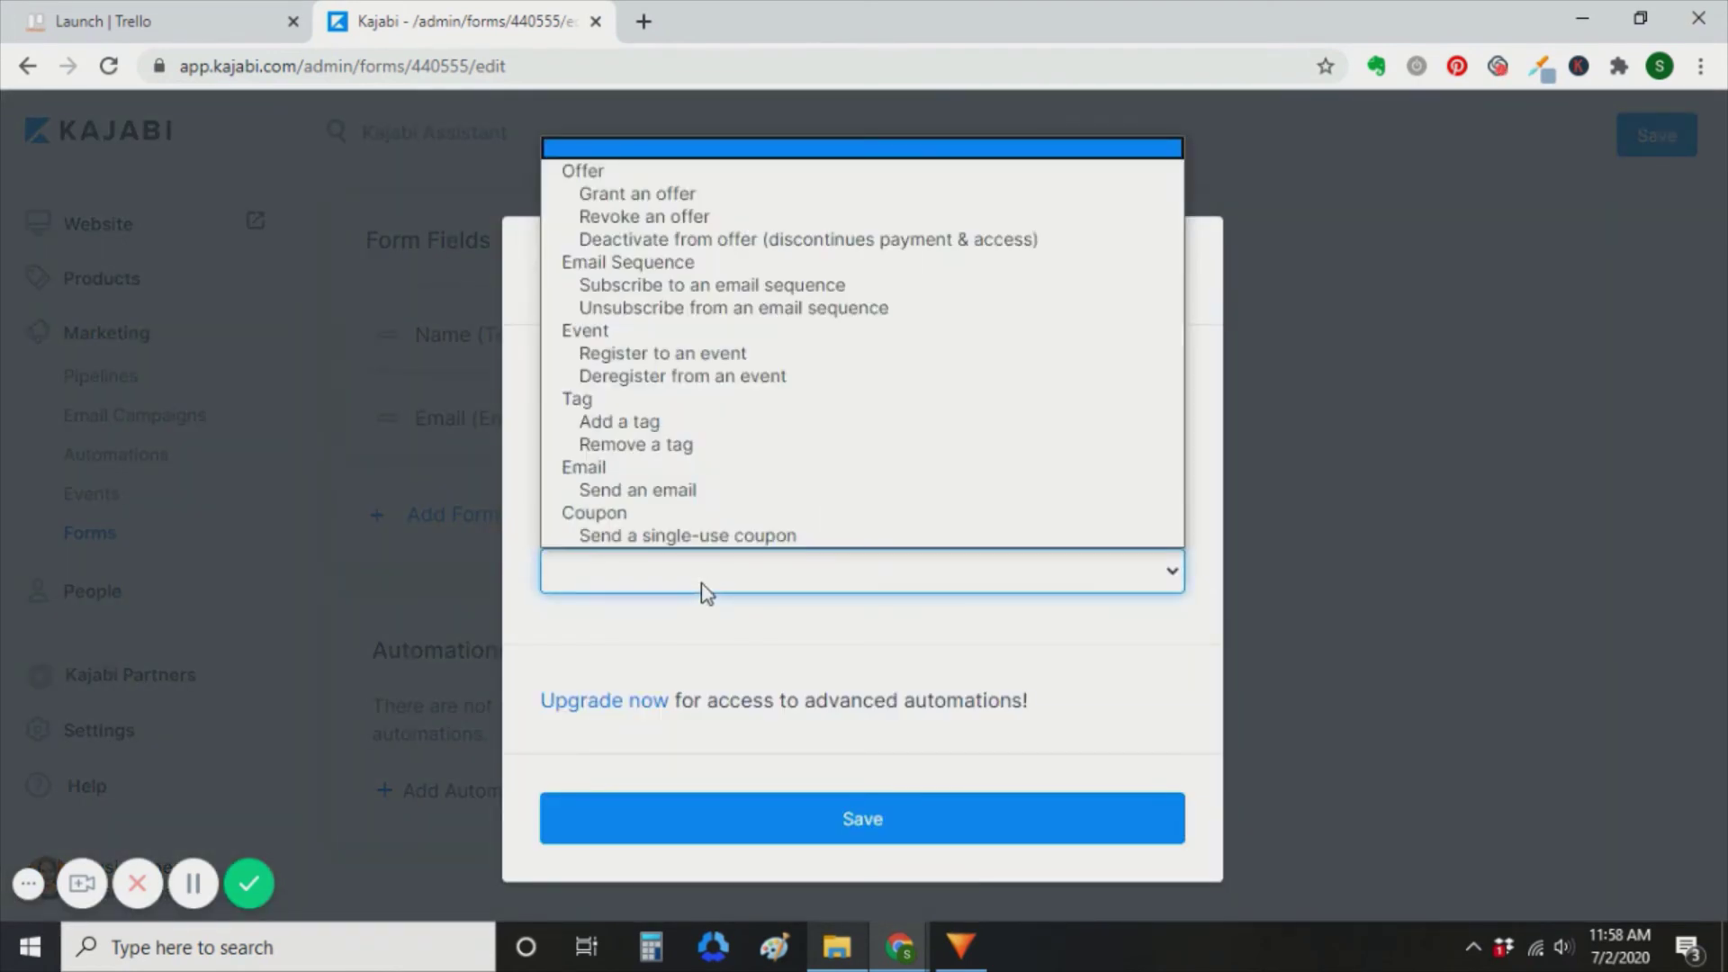
left_click(645, 422)
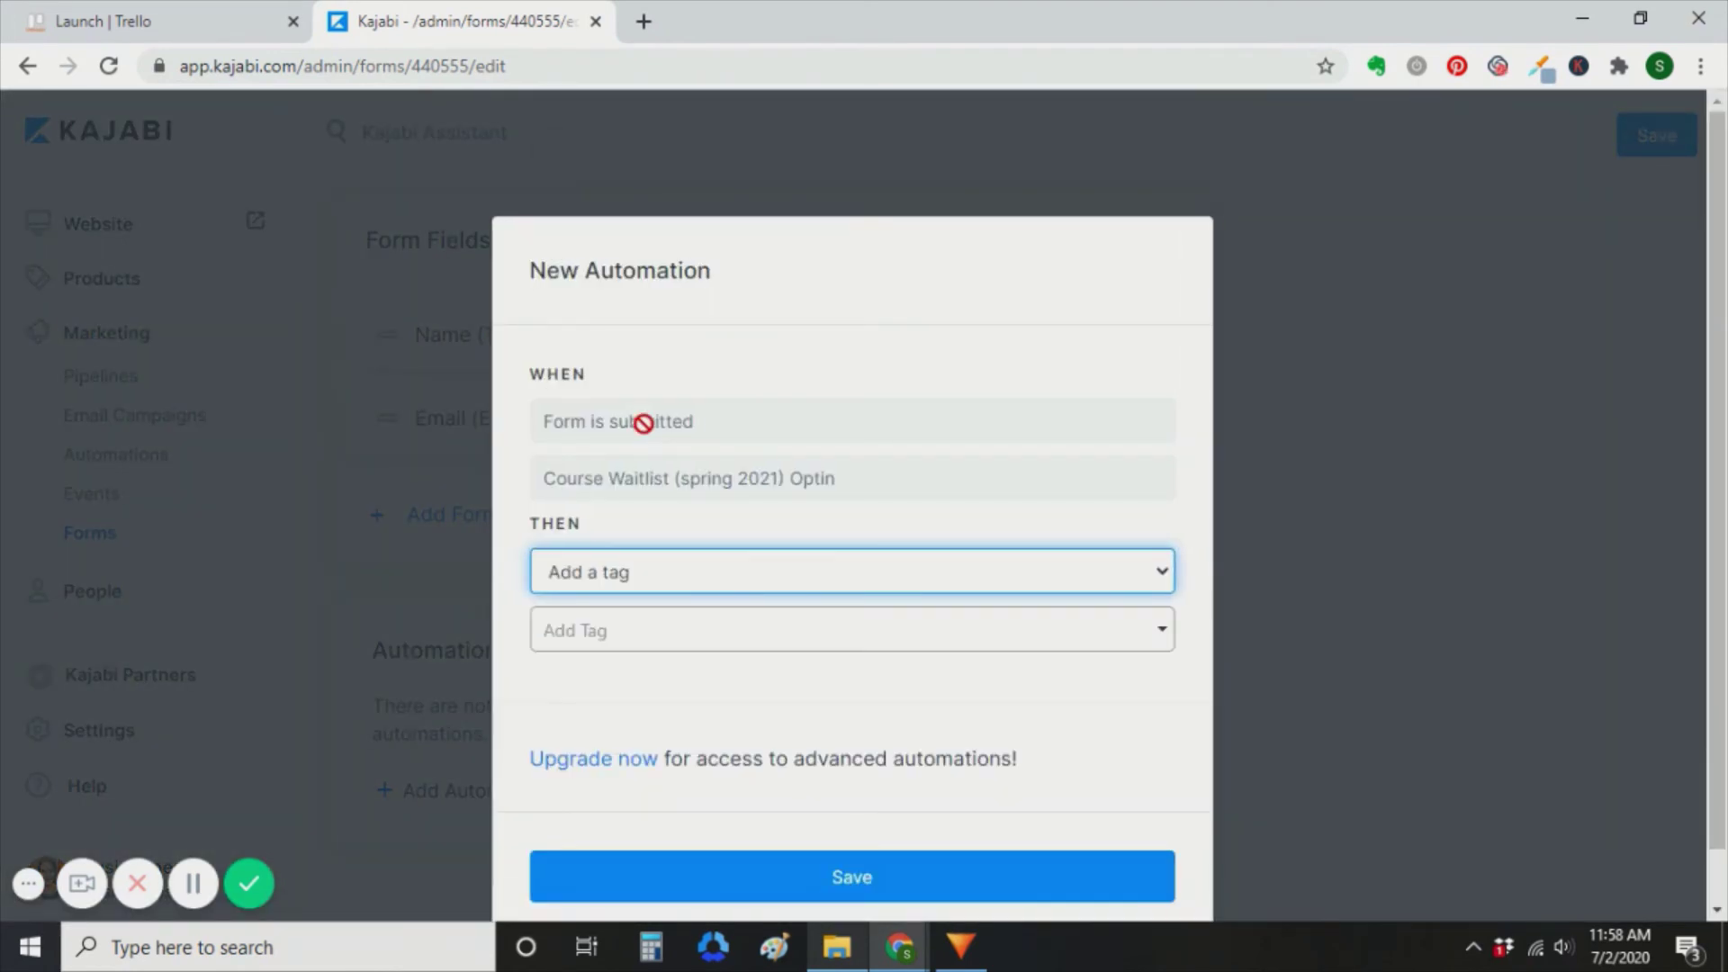
left_click(649, 635)
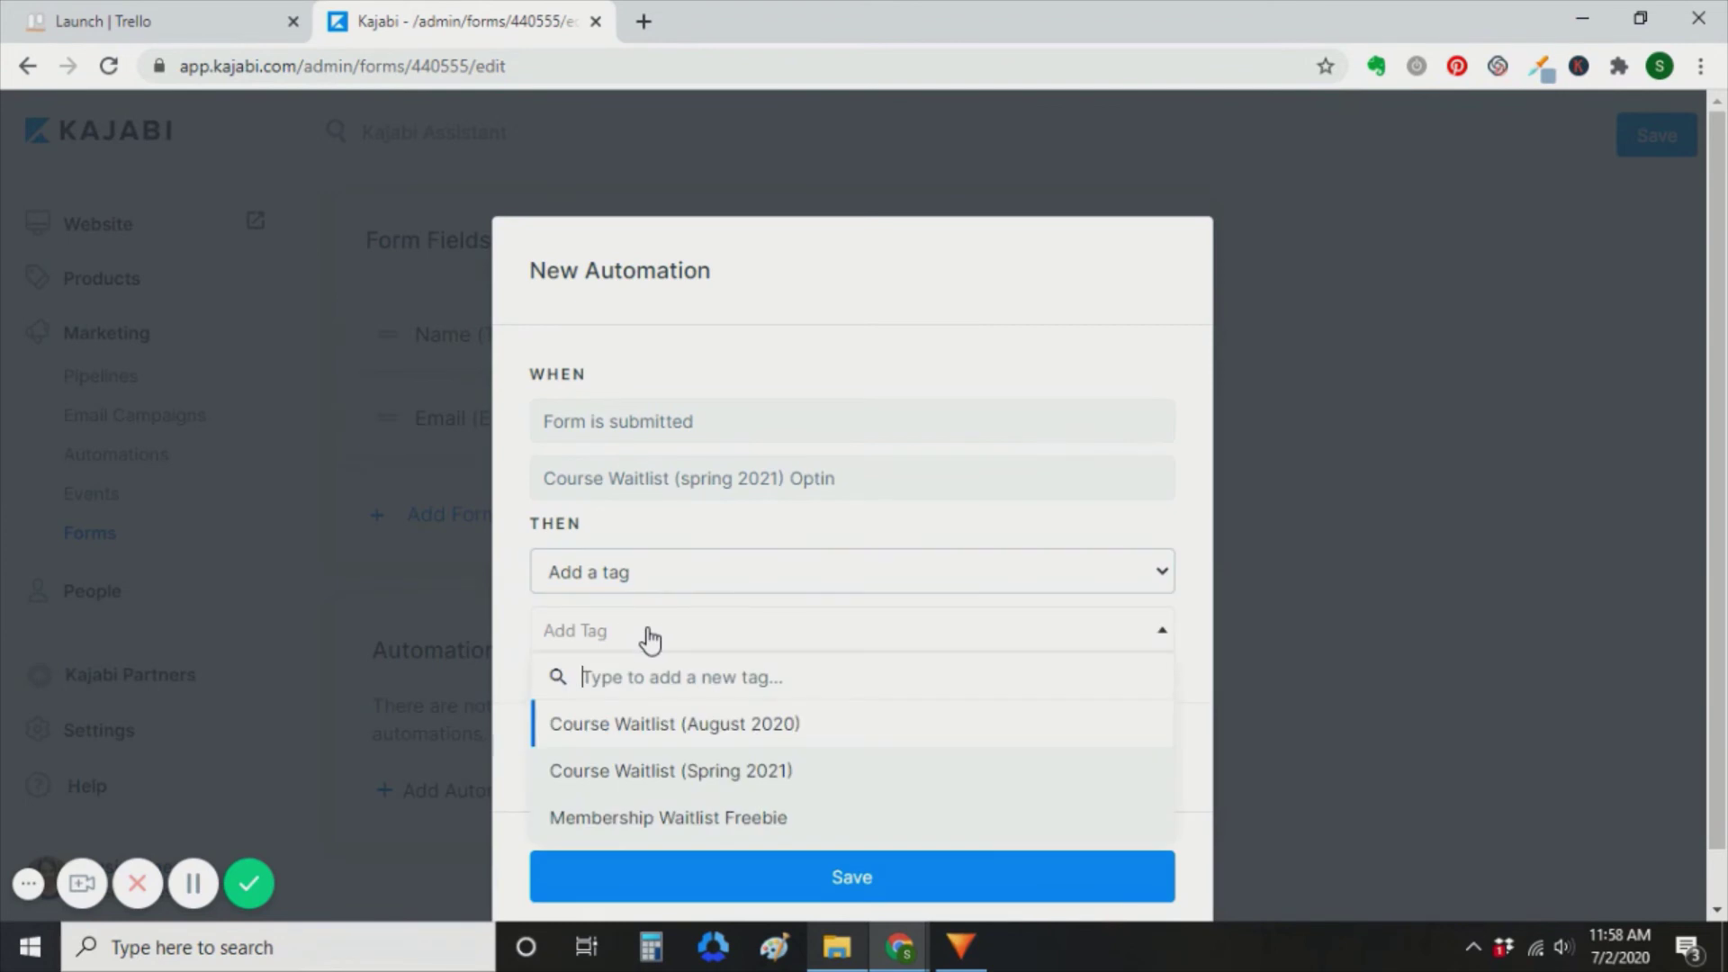
left_click(726, 772)
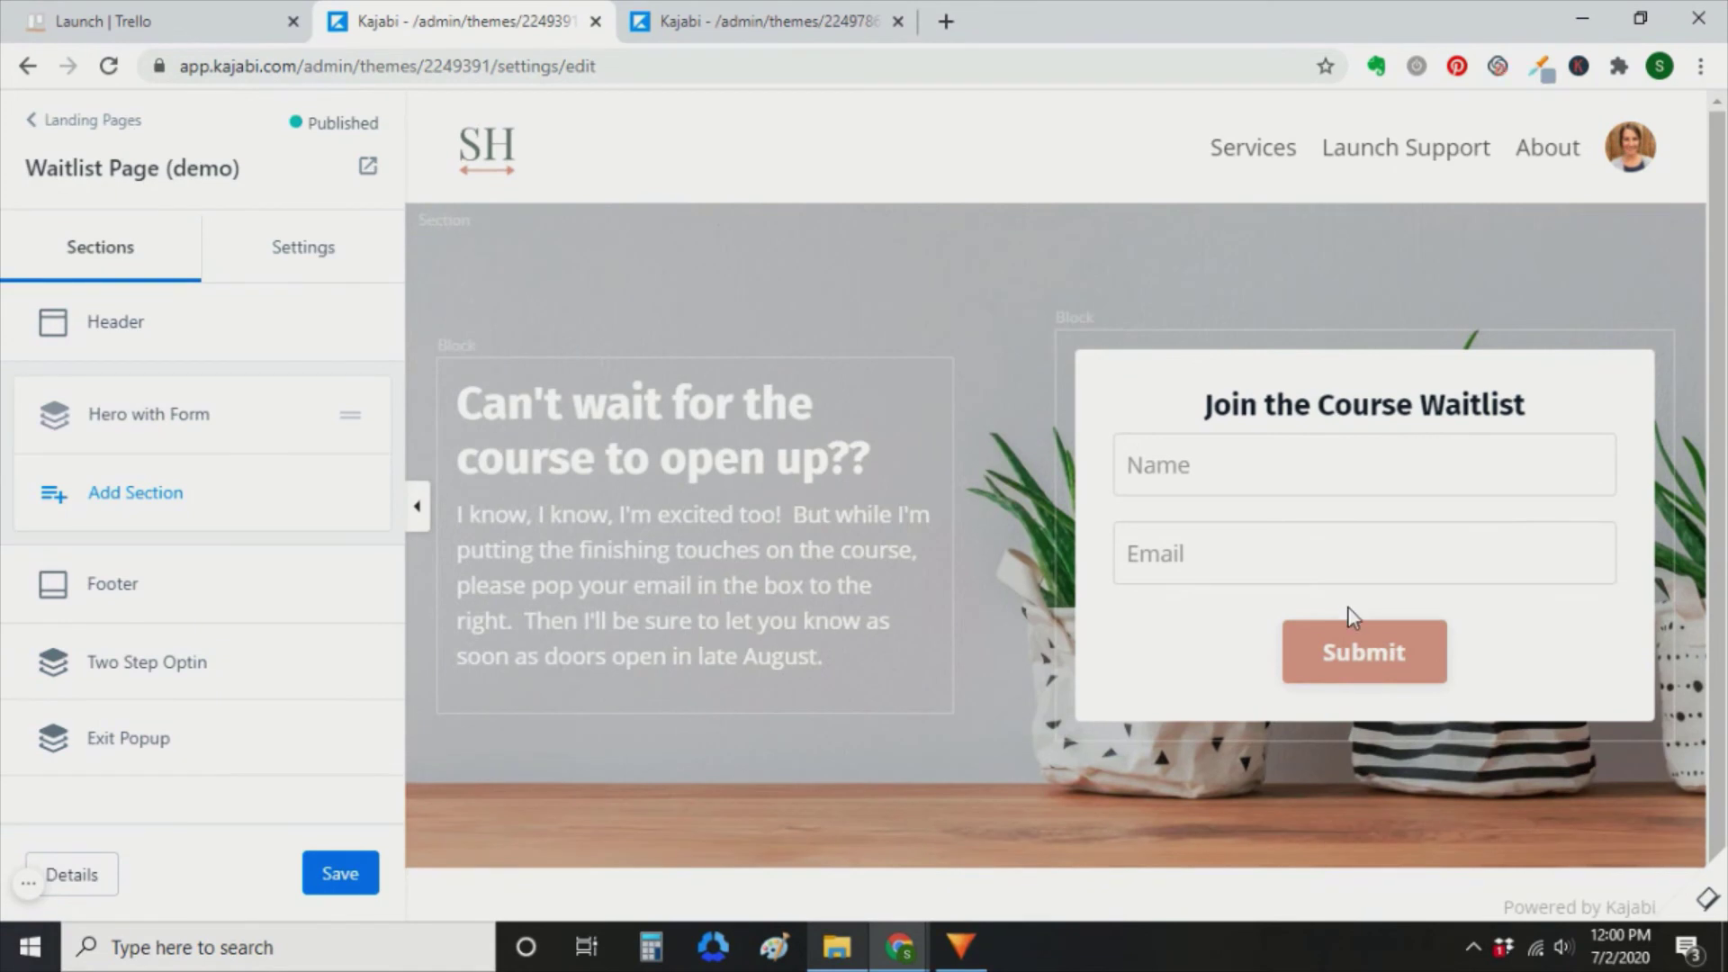
Step: Set the Hero with Form section's Form block to Course Waitlist (spring 2021) Optin
left_click(156, 426)
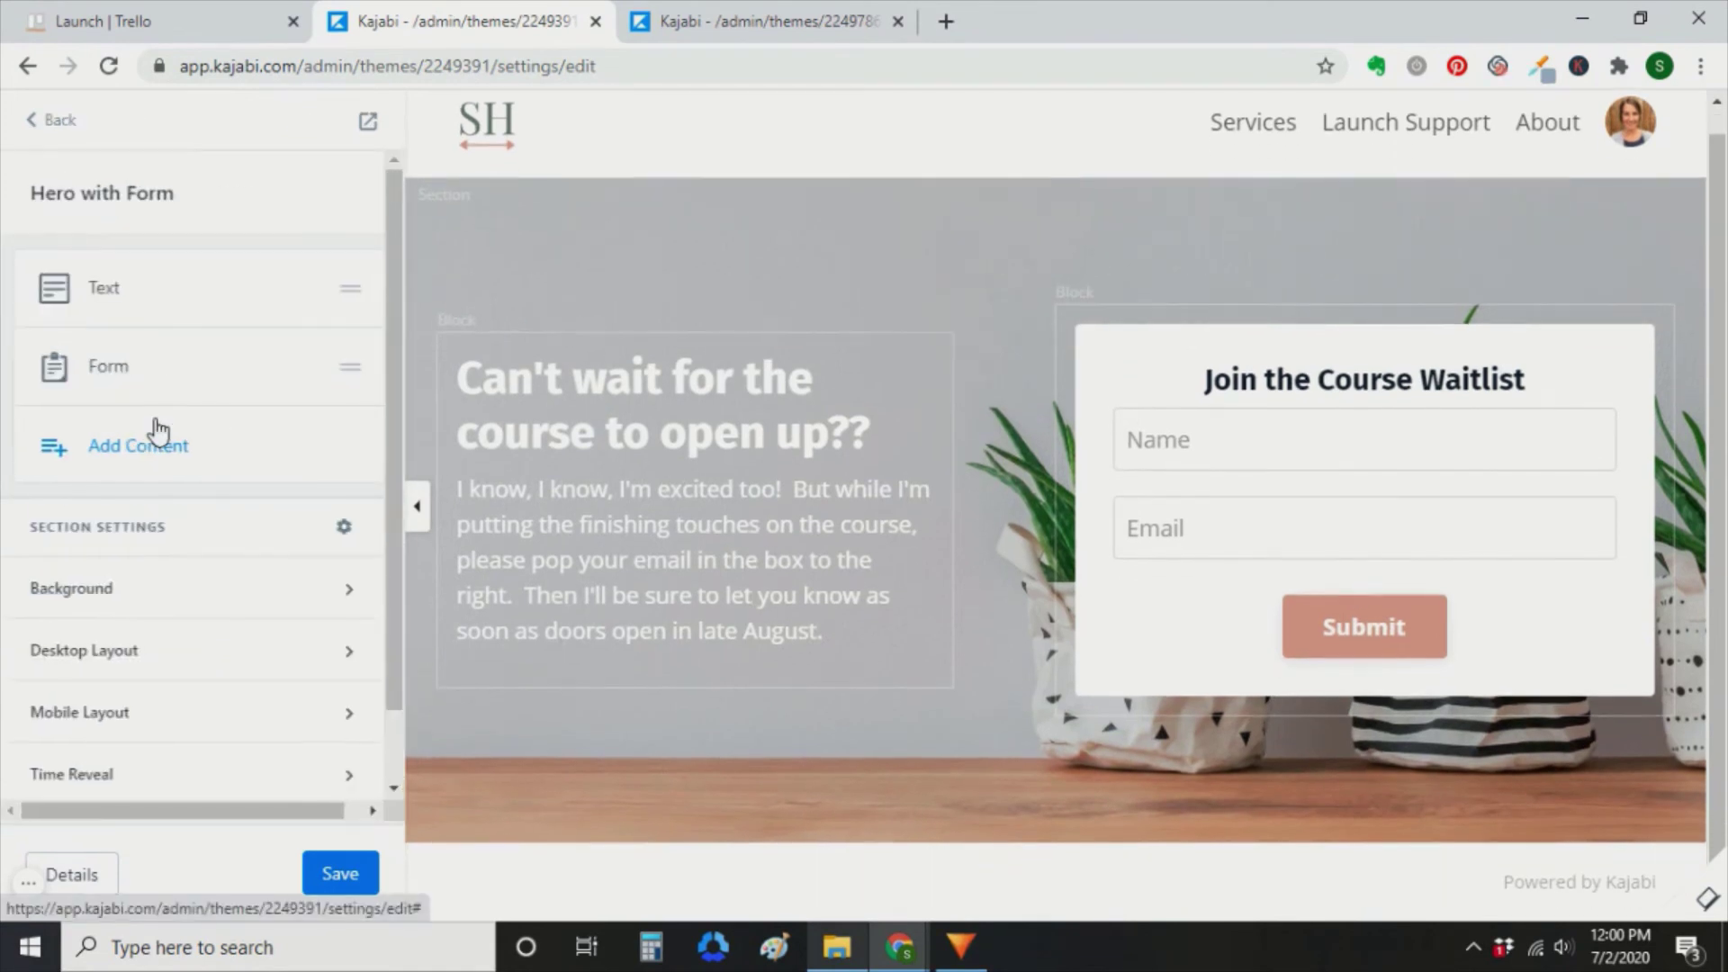
left_click(105, 382)
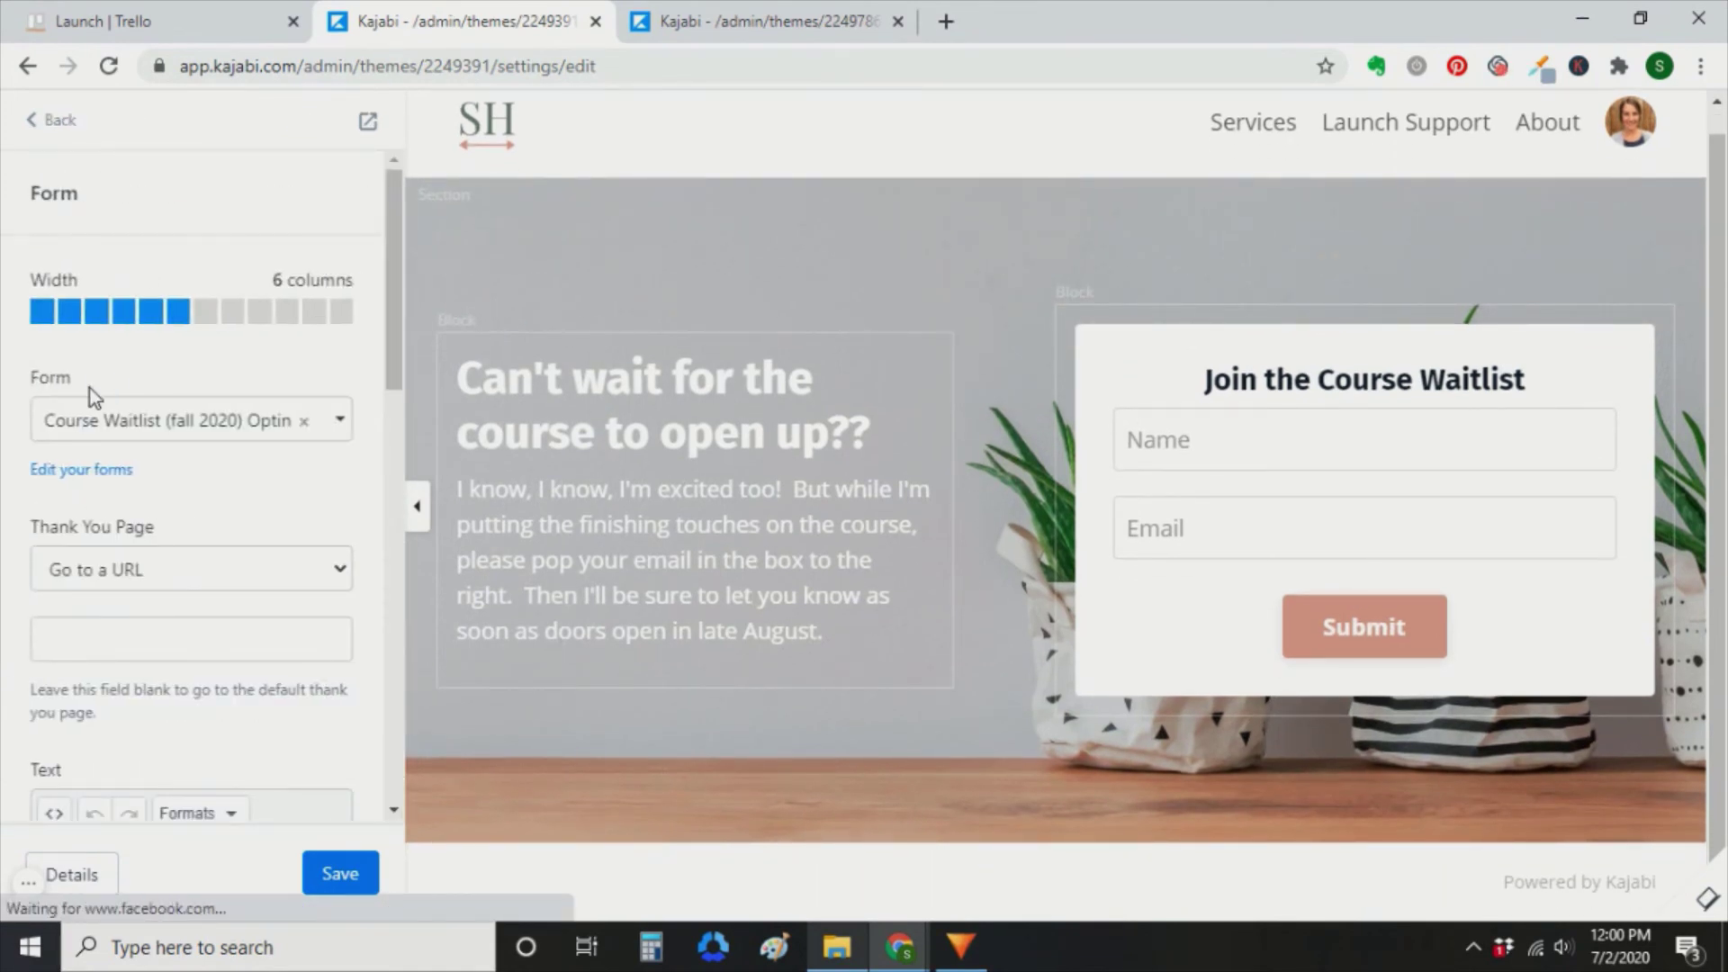
left_click(342, 420)
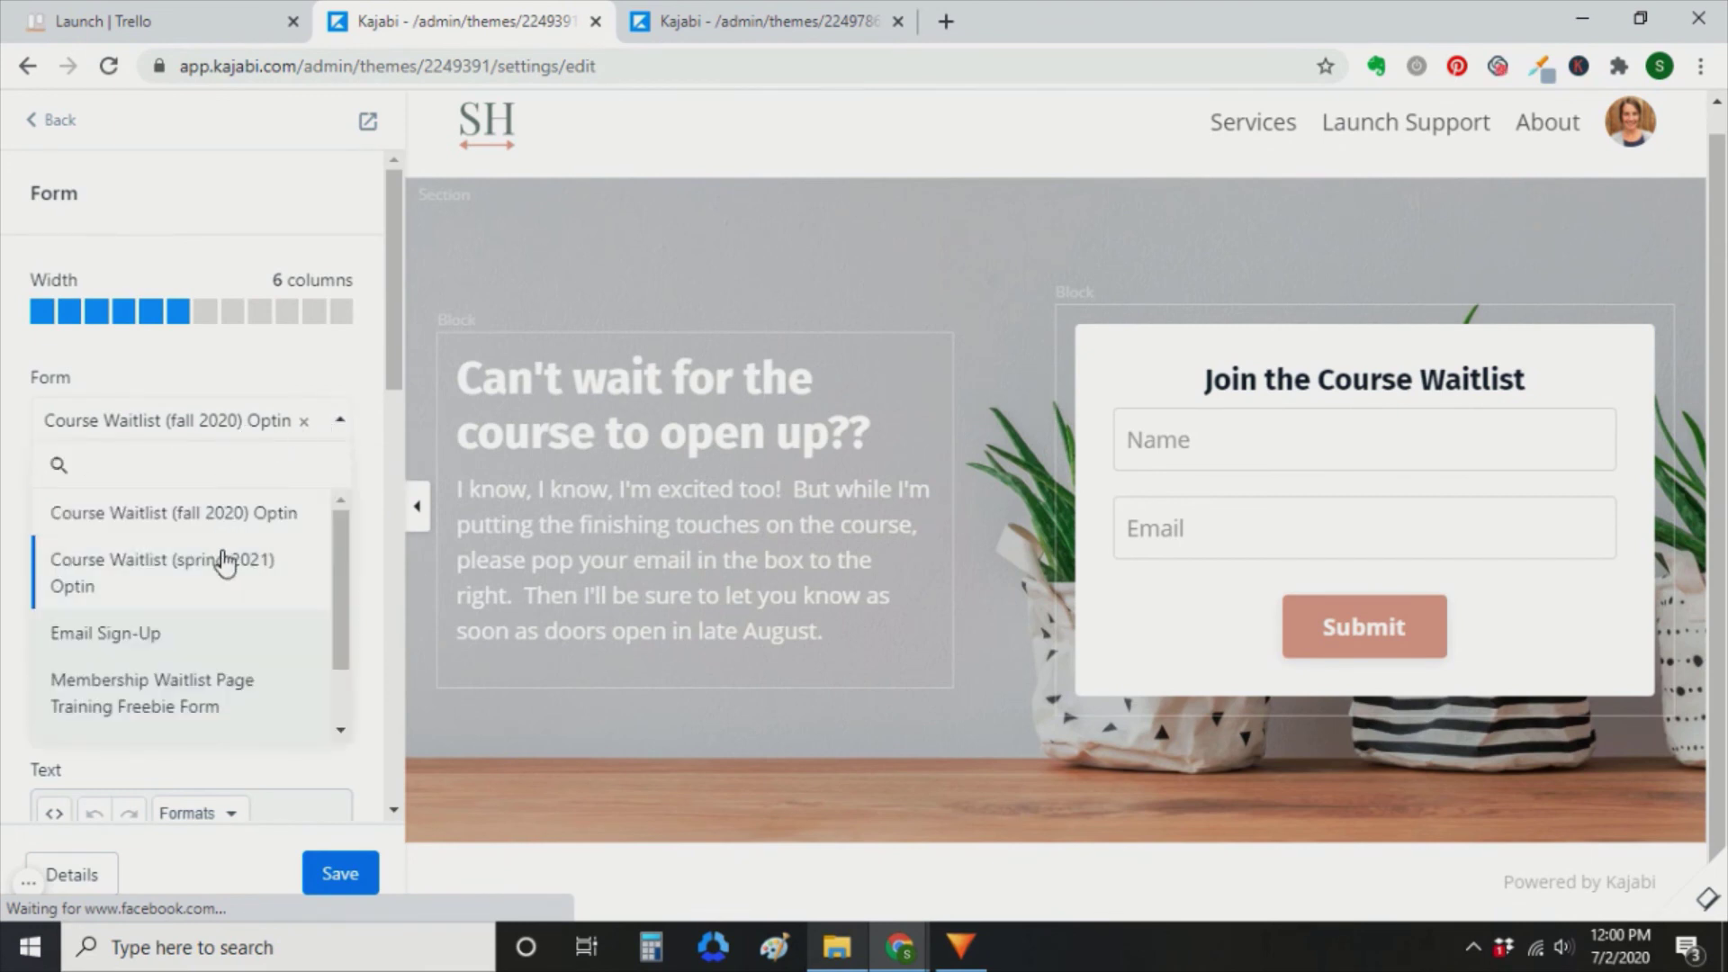
left_click(225, 564)
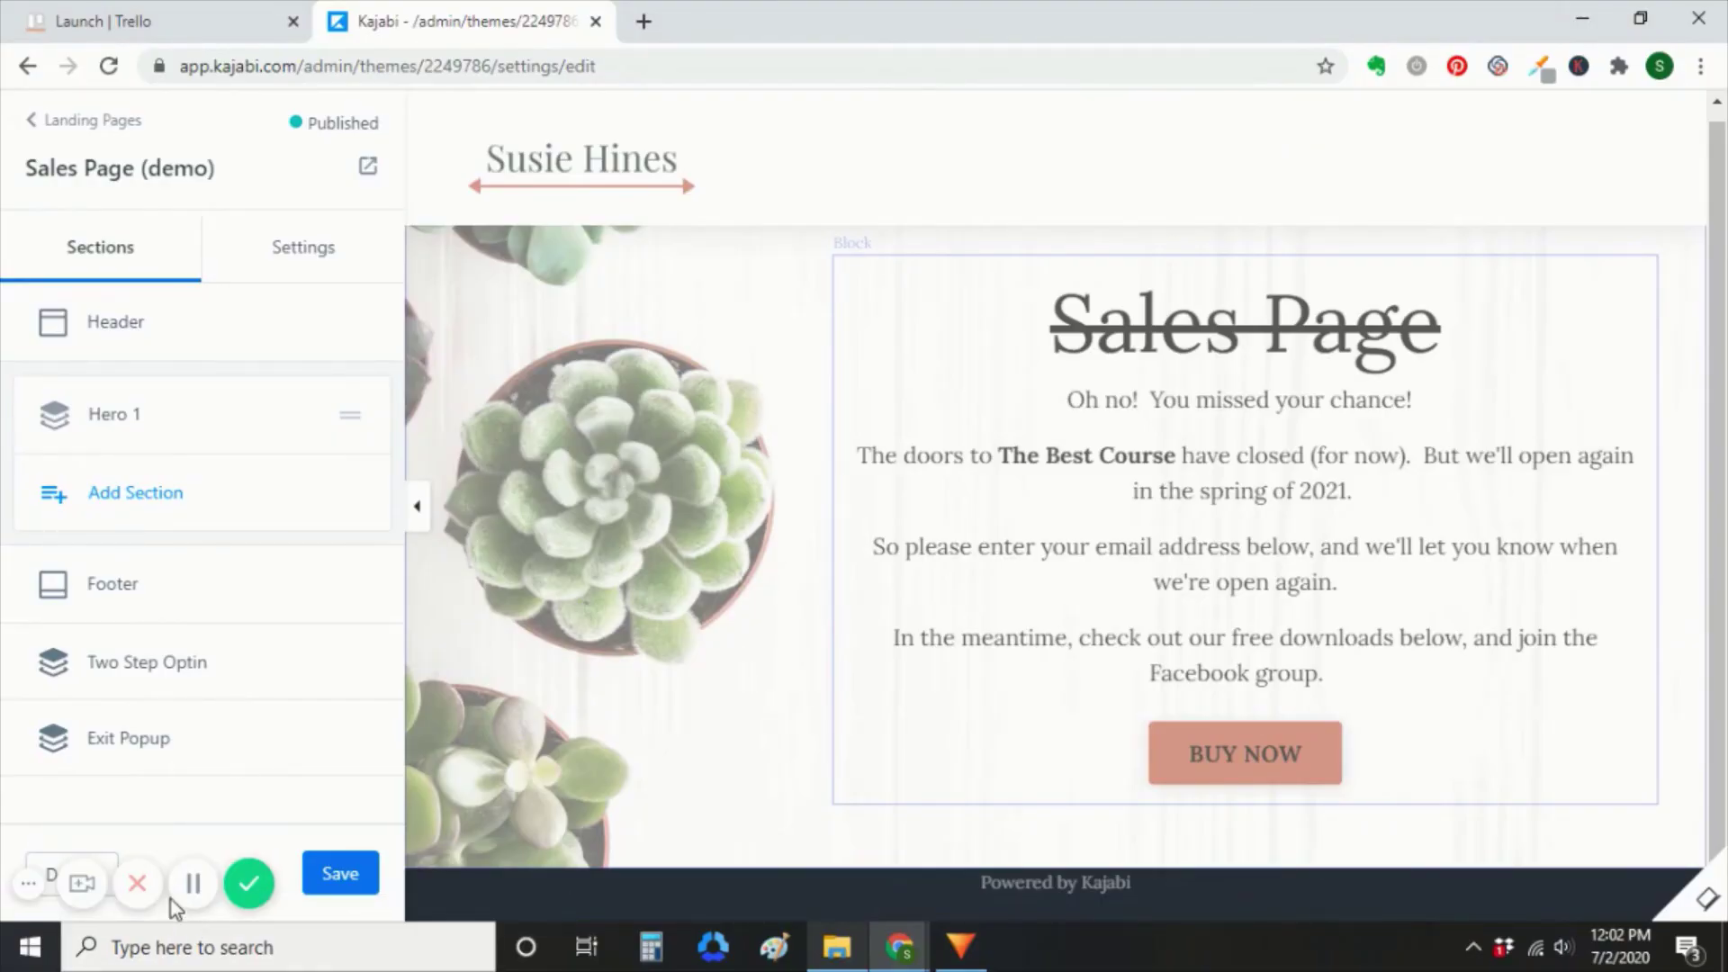
Step: Change the sales page's BUY NOW button label to 'SIGN UP FOR THE WAITLIST'
left_click(192, 889)
left_click(192, 891)
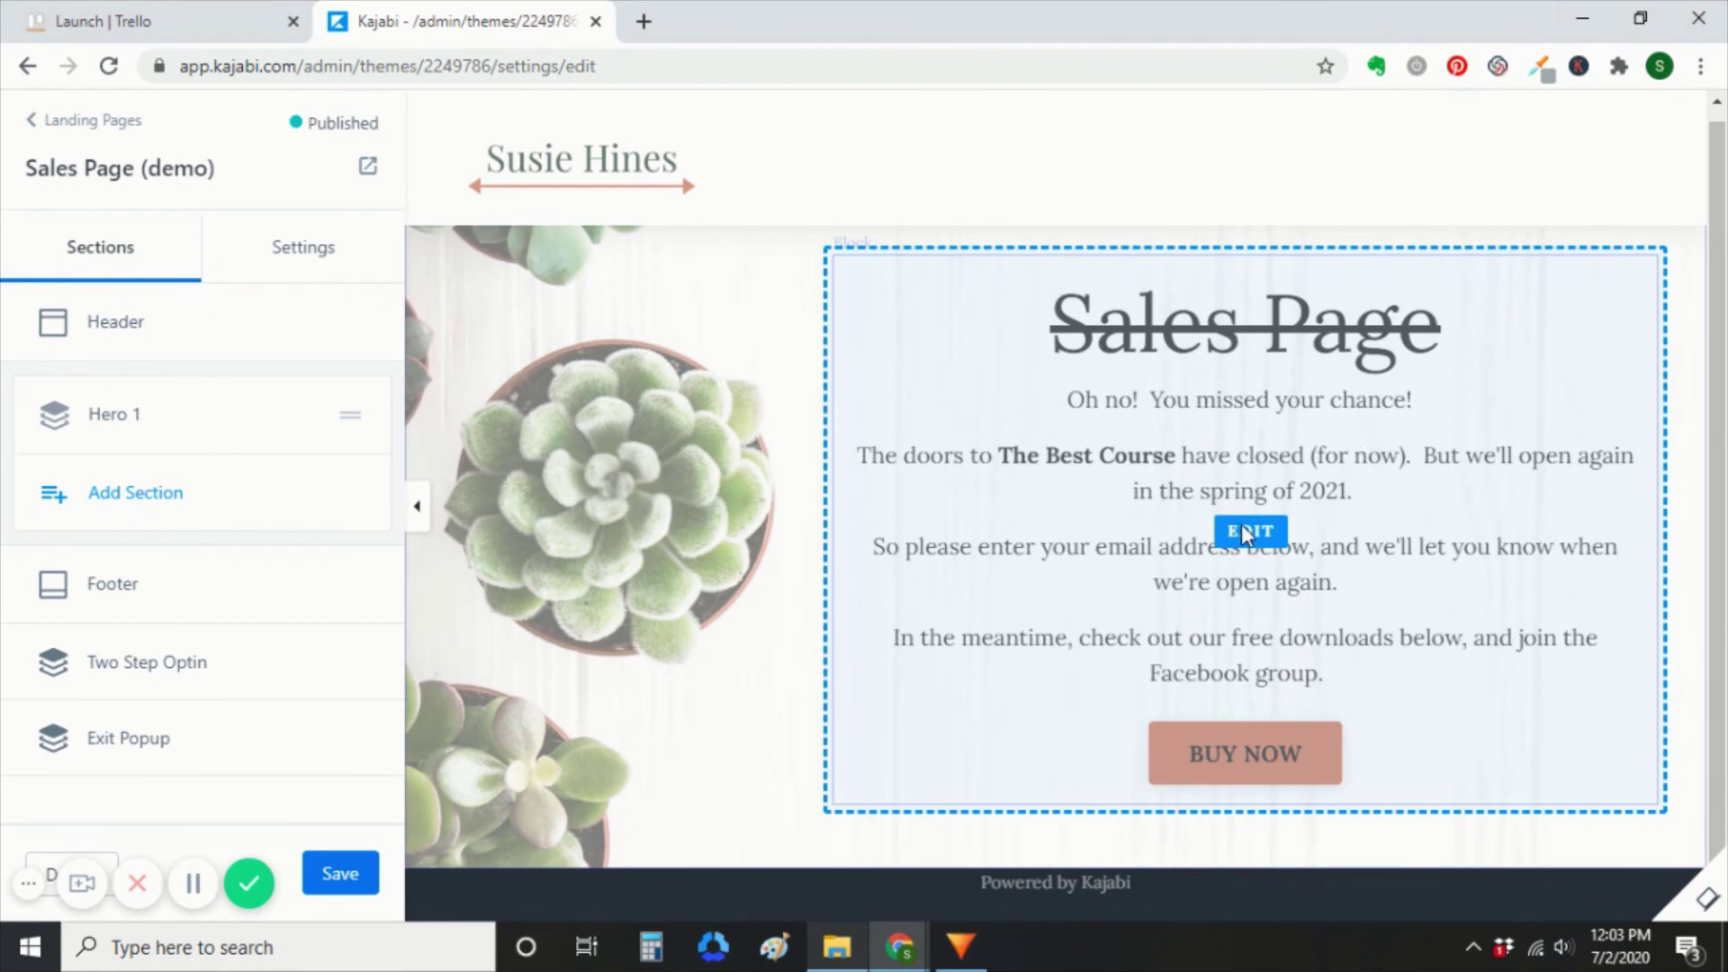
left_click(1251, 756)
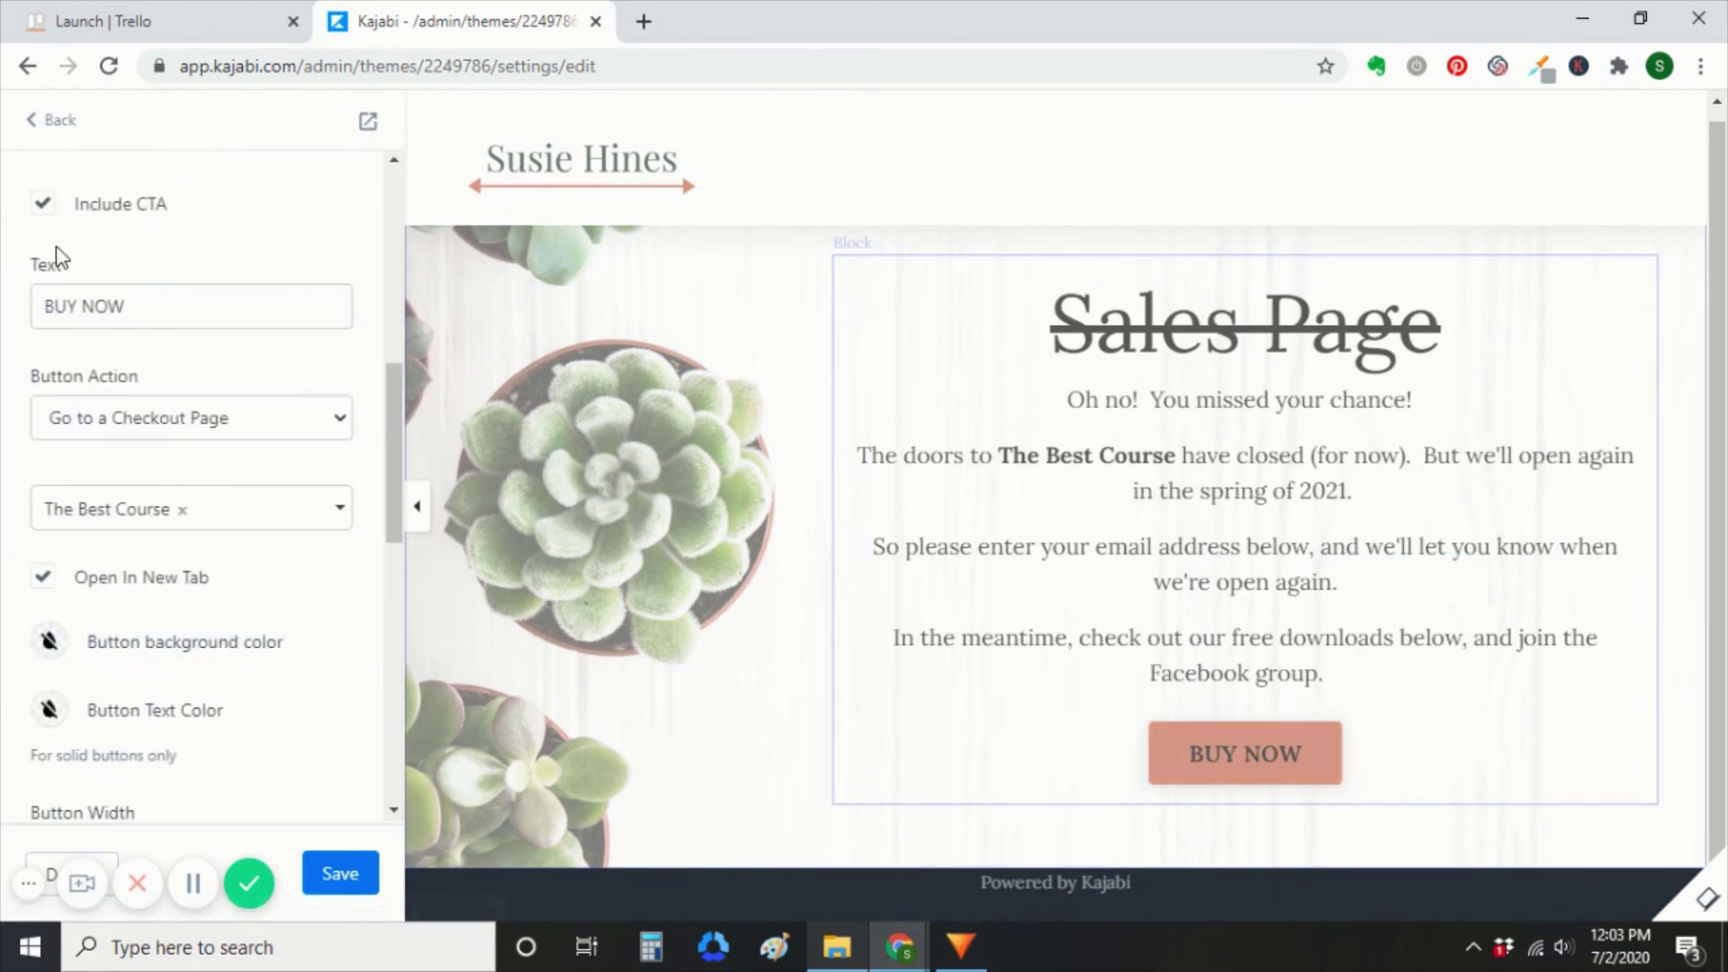
left_click_drag(156, 306, 5, 310)
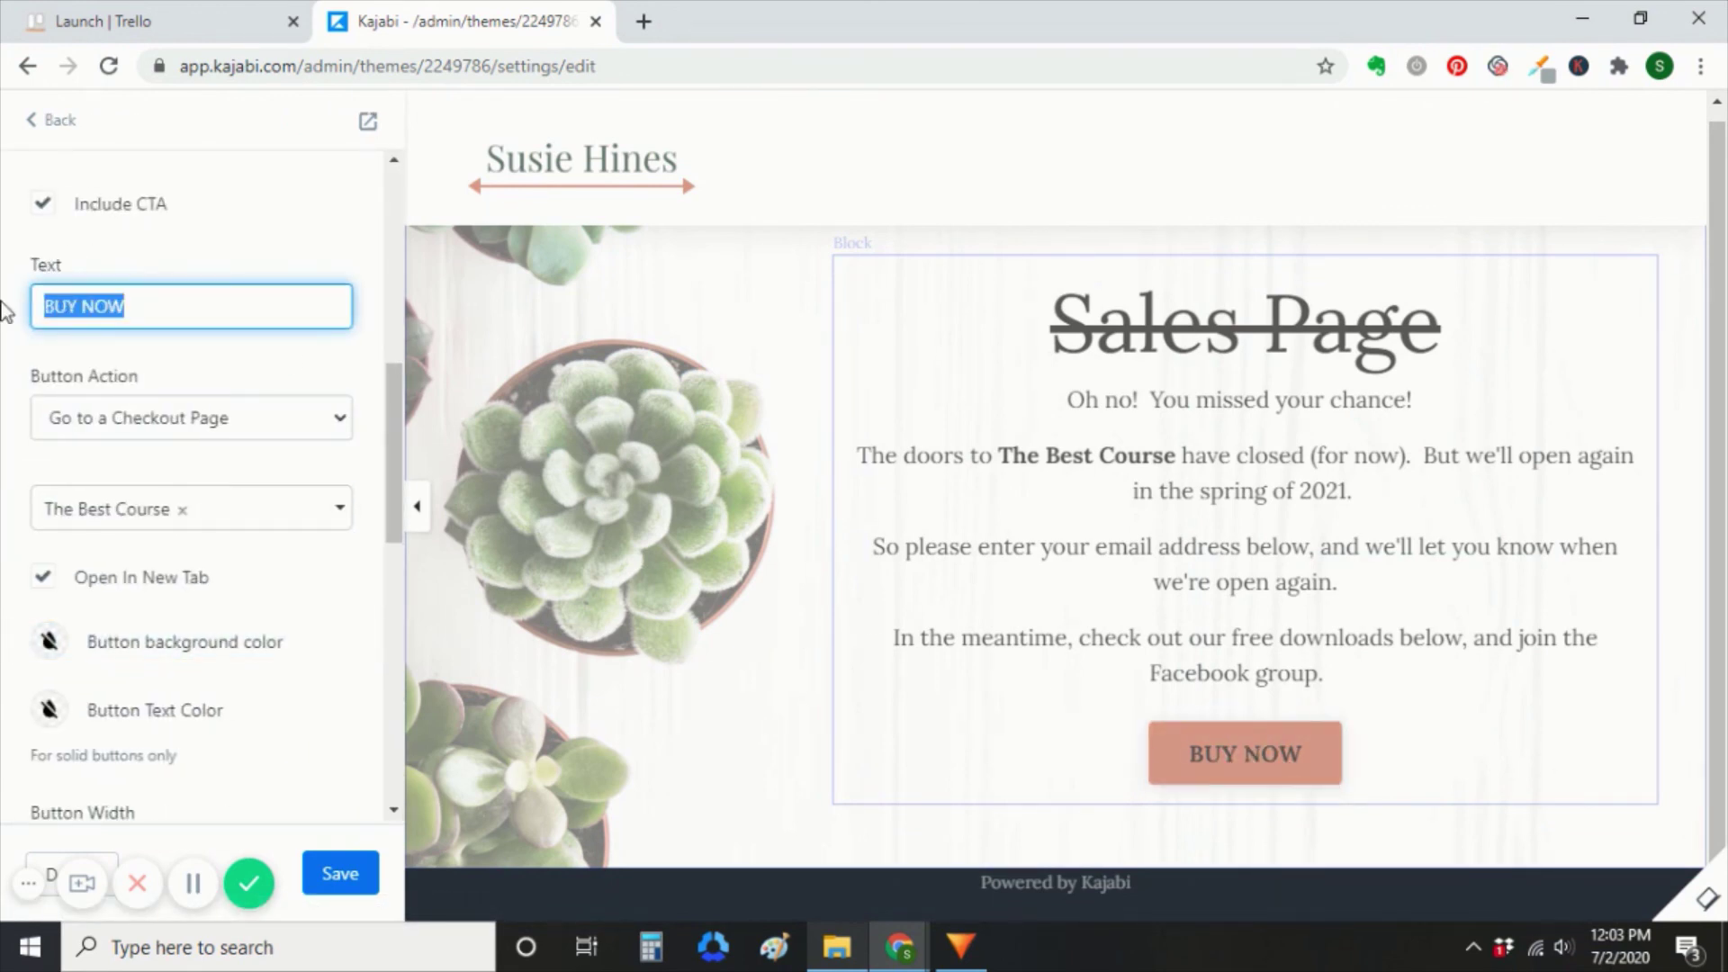
type("SIGN")
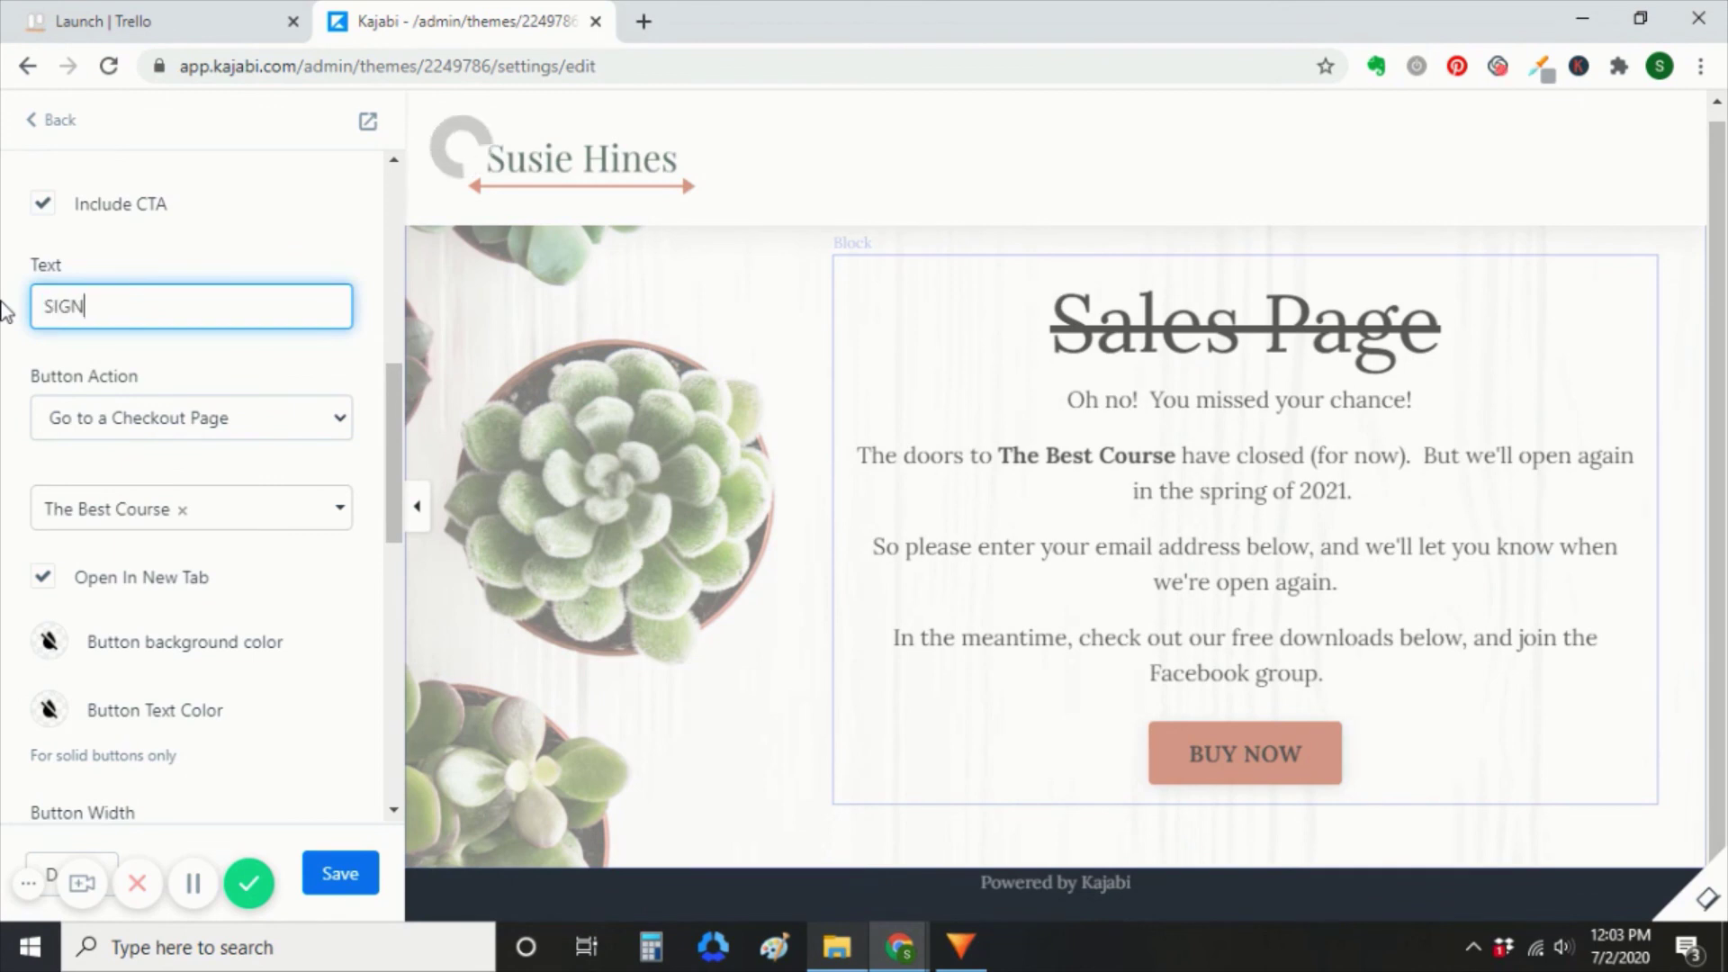
type(" UP FOR THE W")
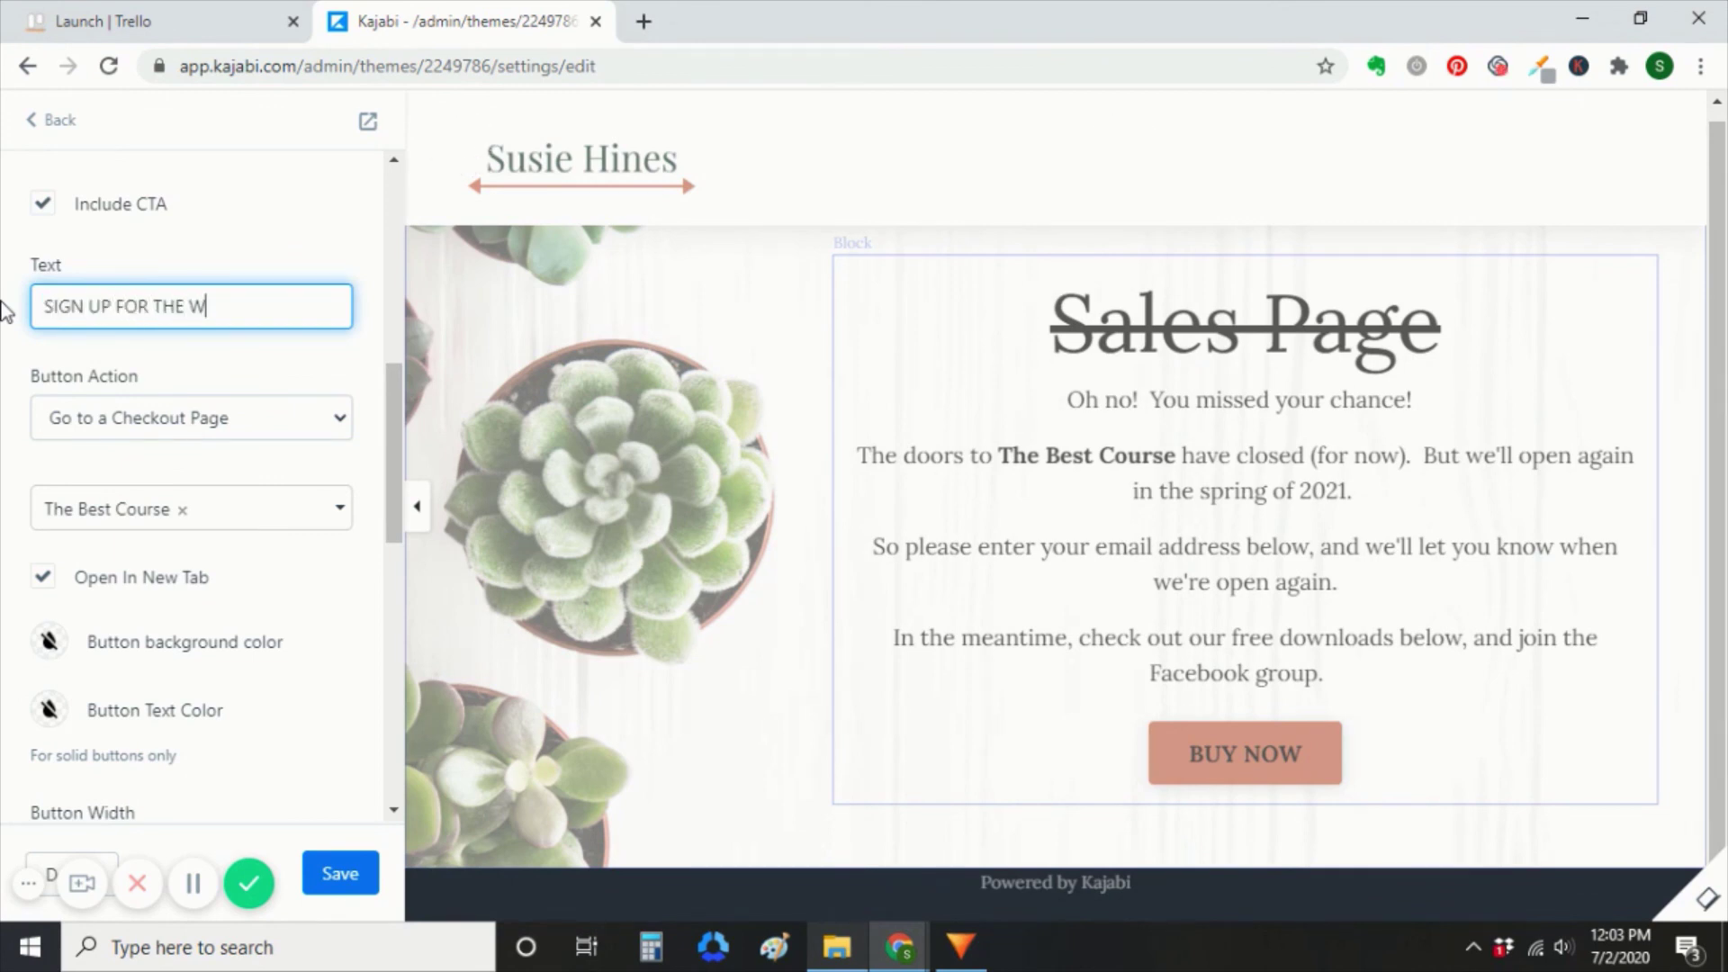
type("AITLIST")
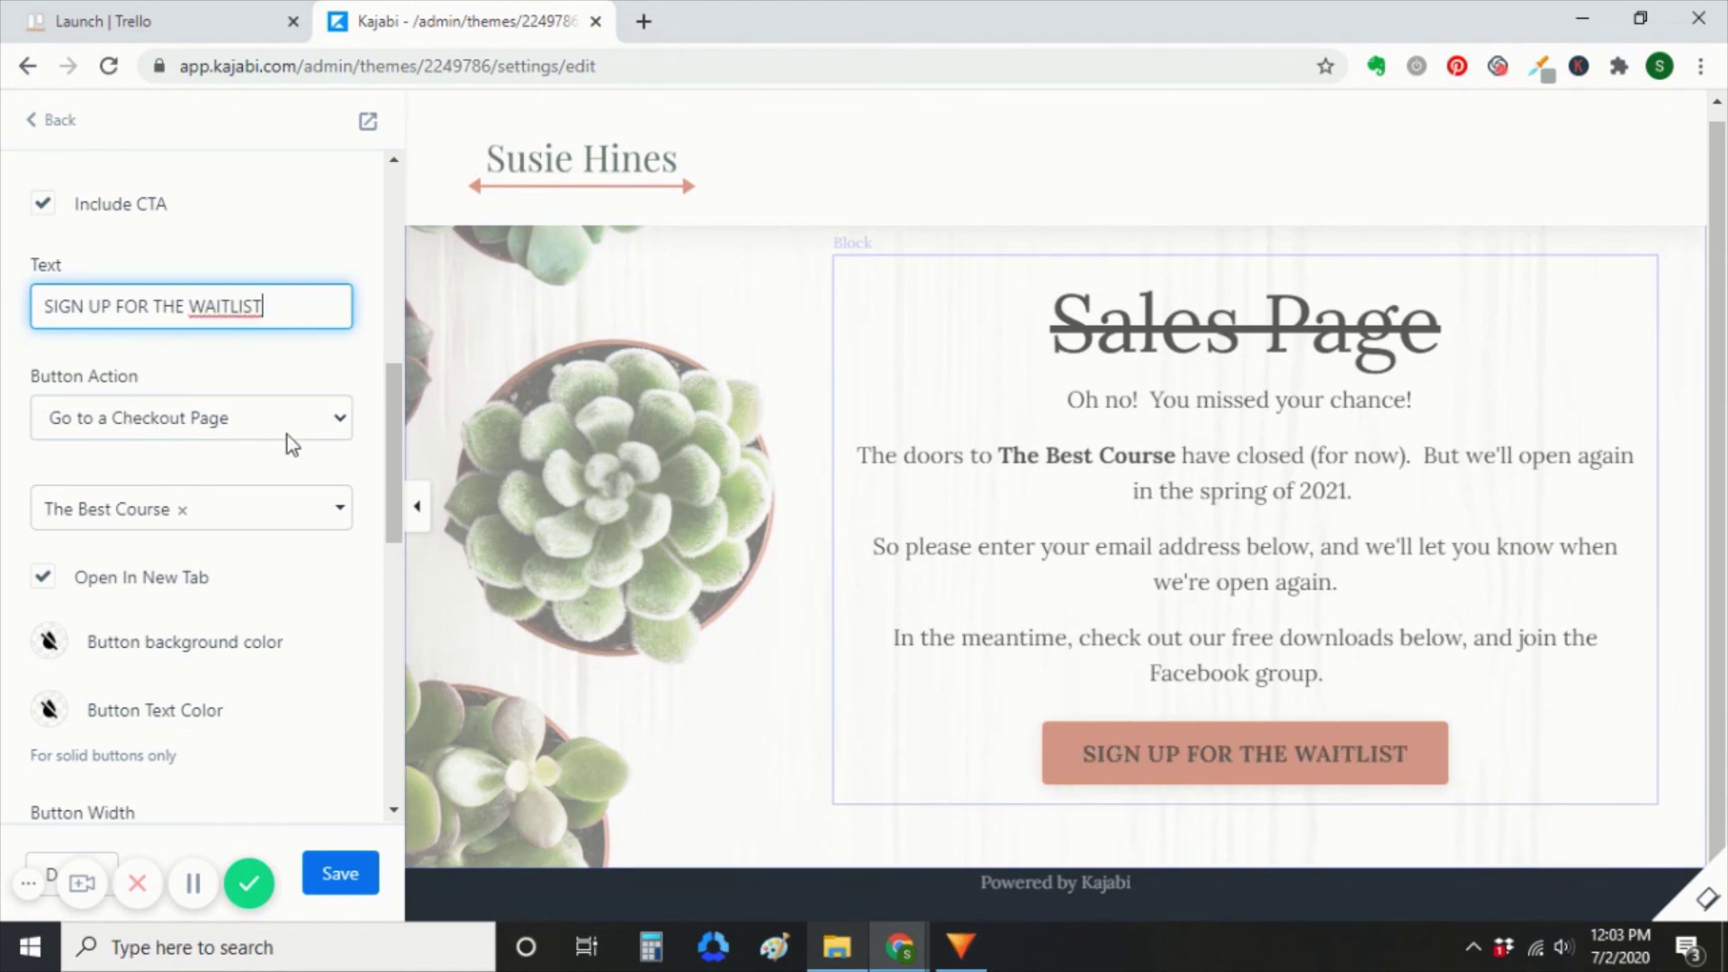
Step: Link the button to the Waitlist Page (demo) landing page and save the sales page
left_click(341, 421)
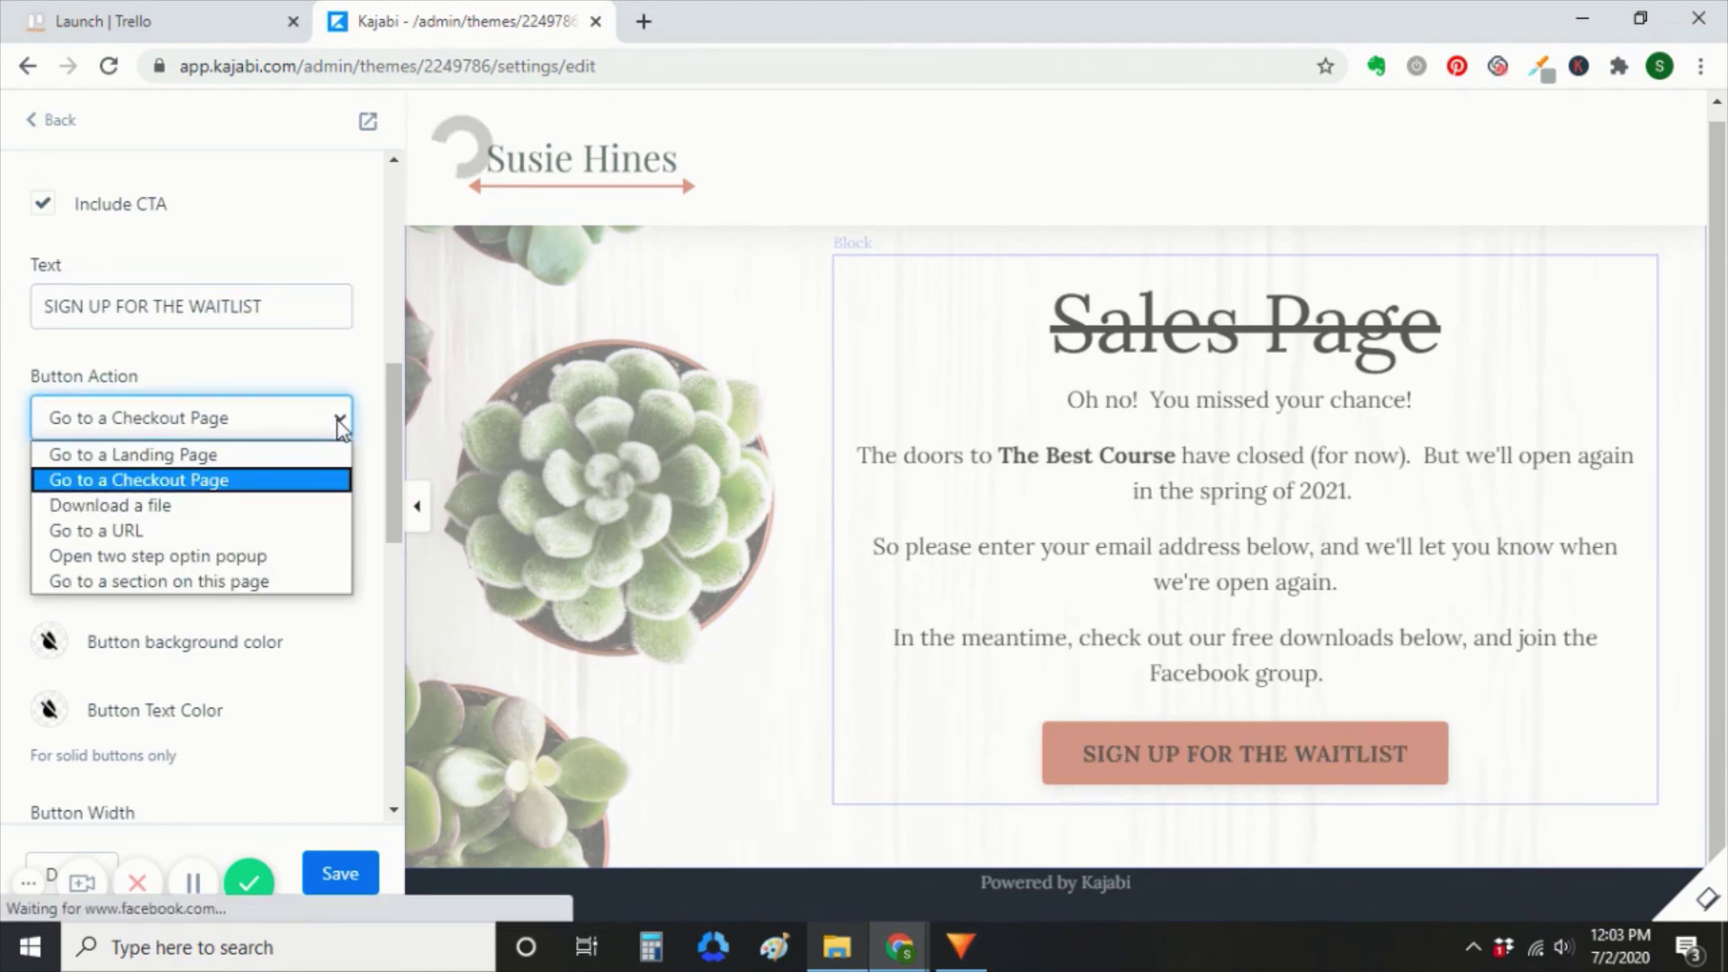
left_click(178, 461)
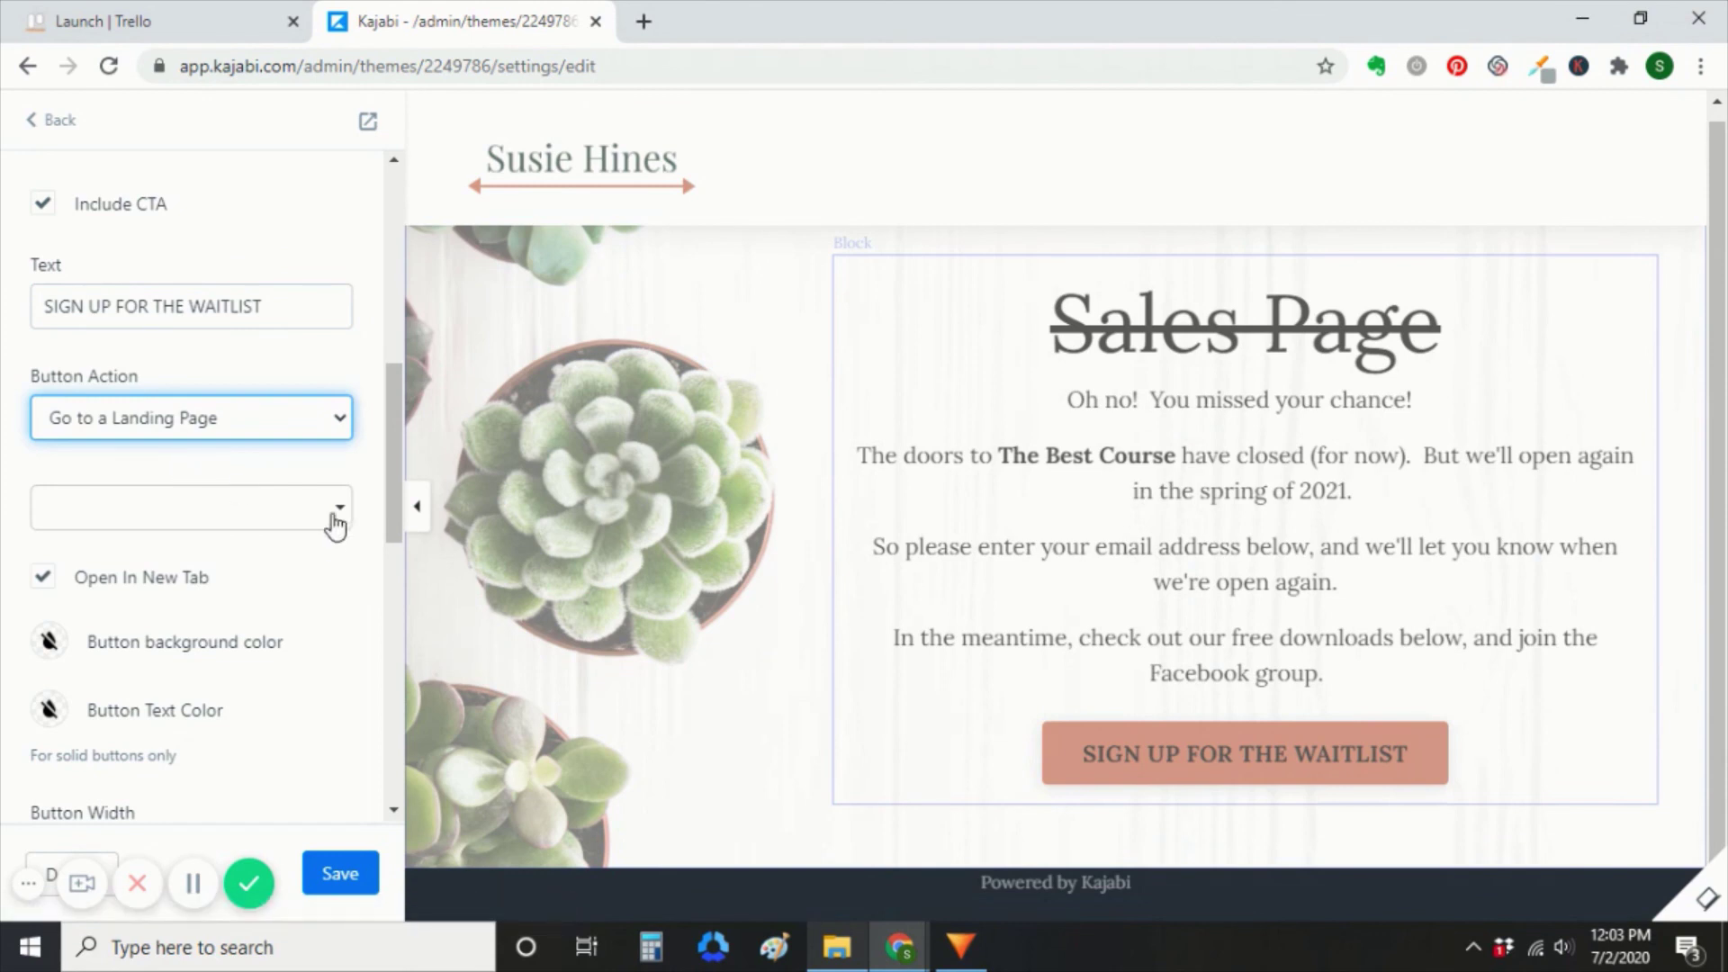
left_click(338, 518)
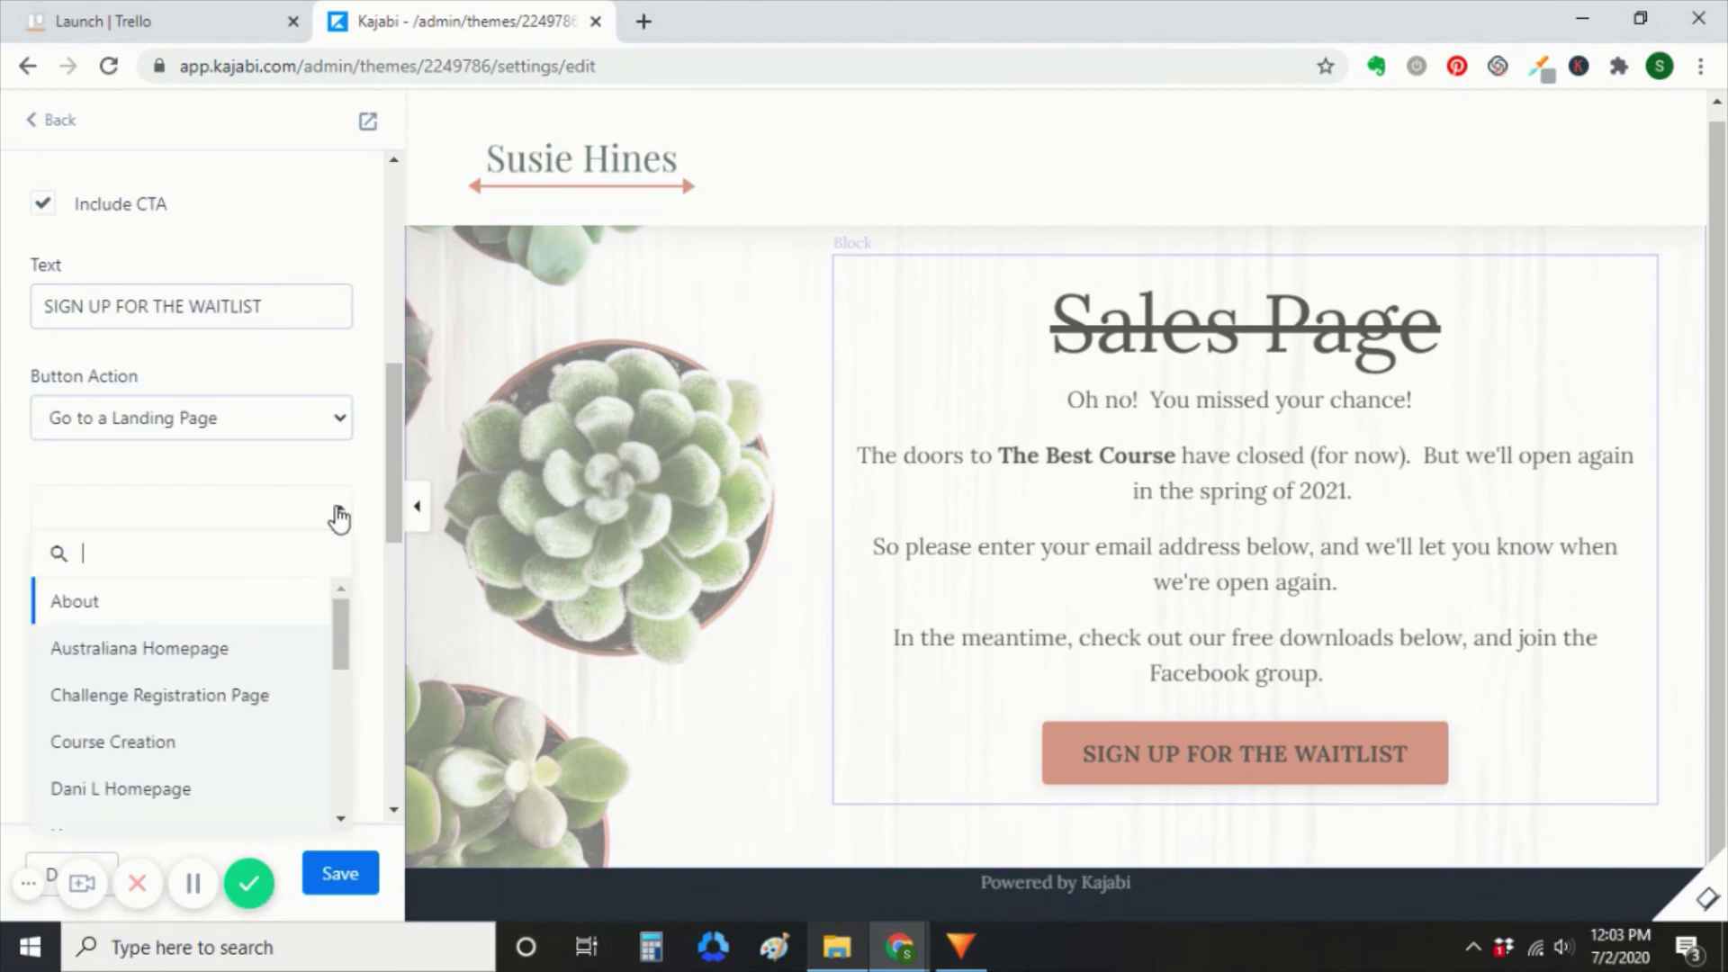
type("WAIT")
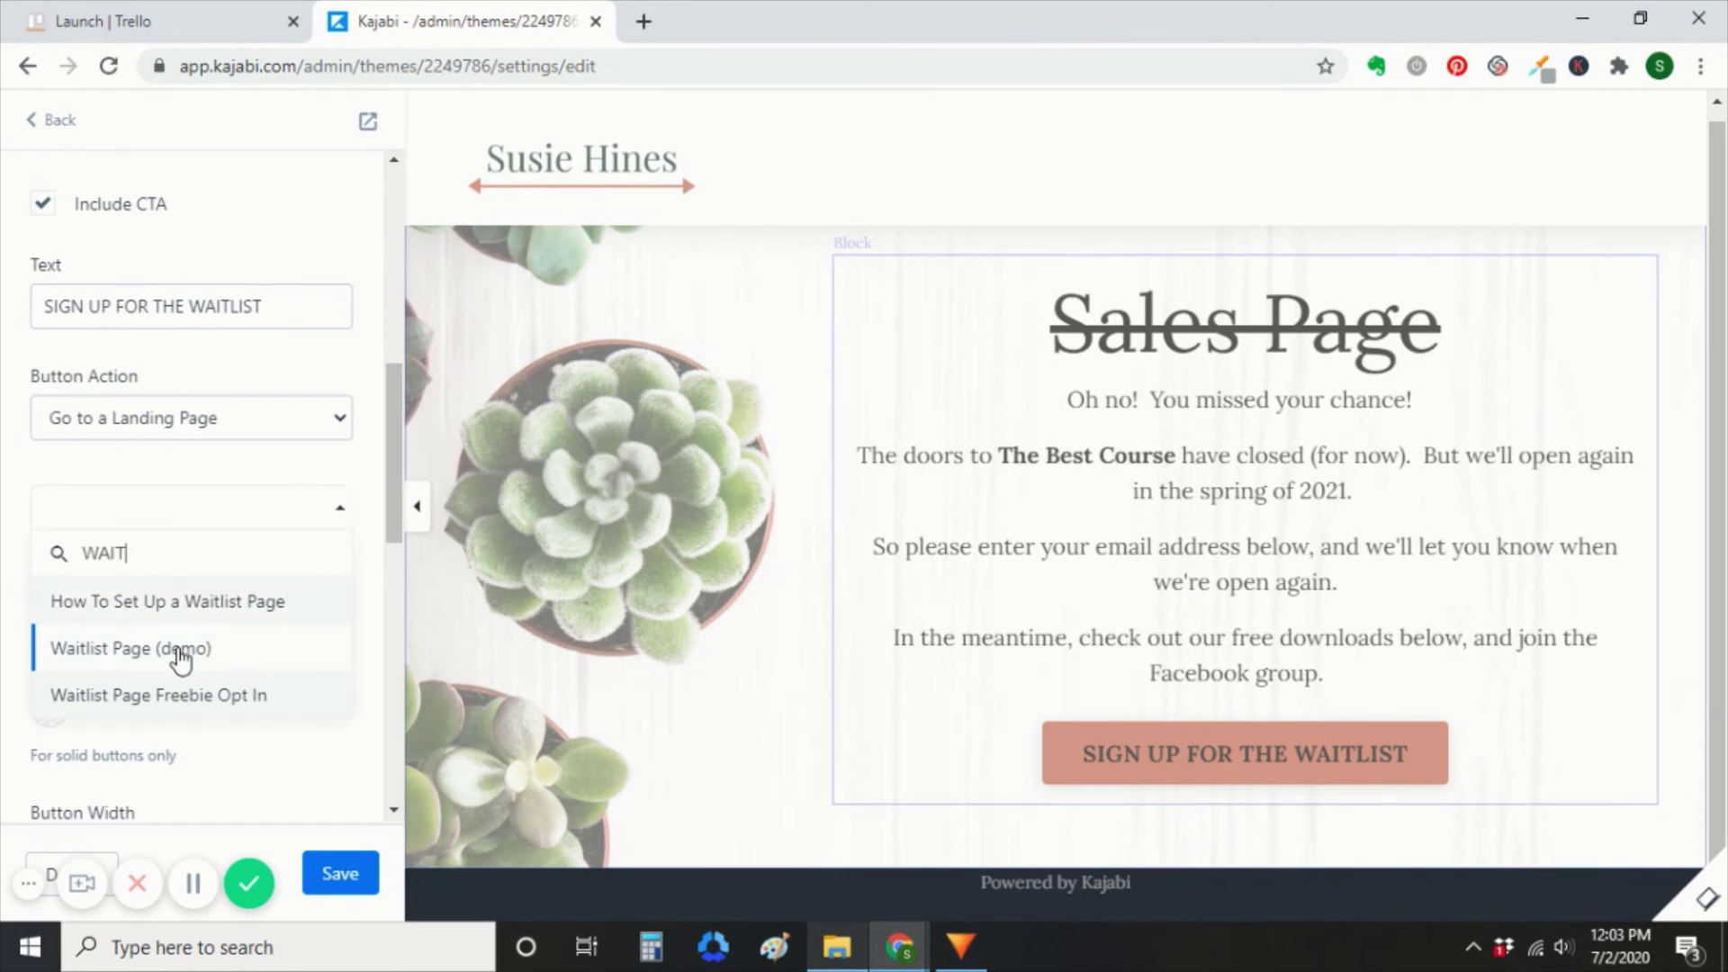
left_click(180, 650)
left_click(350, 878)
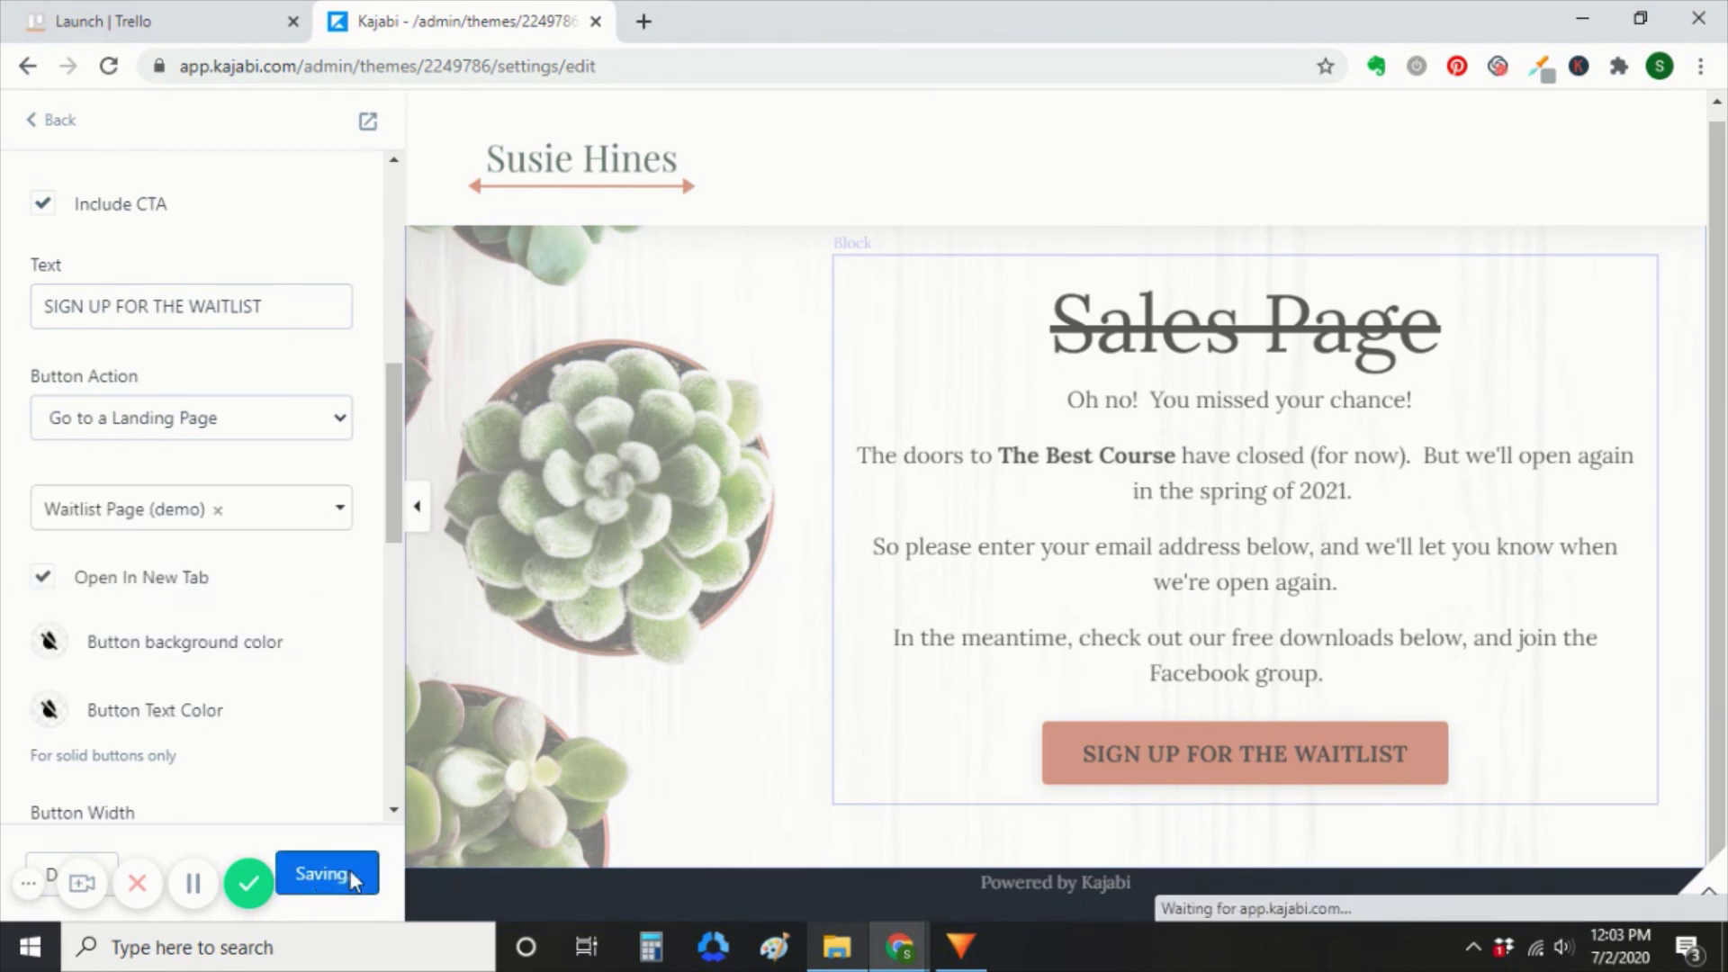